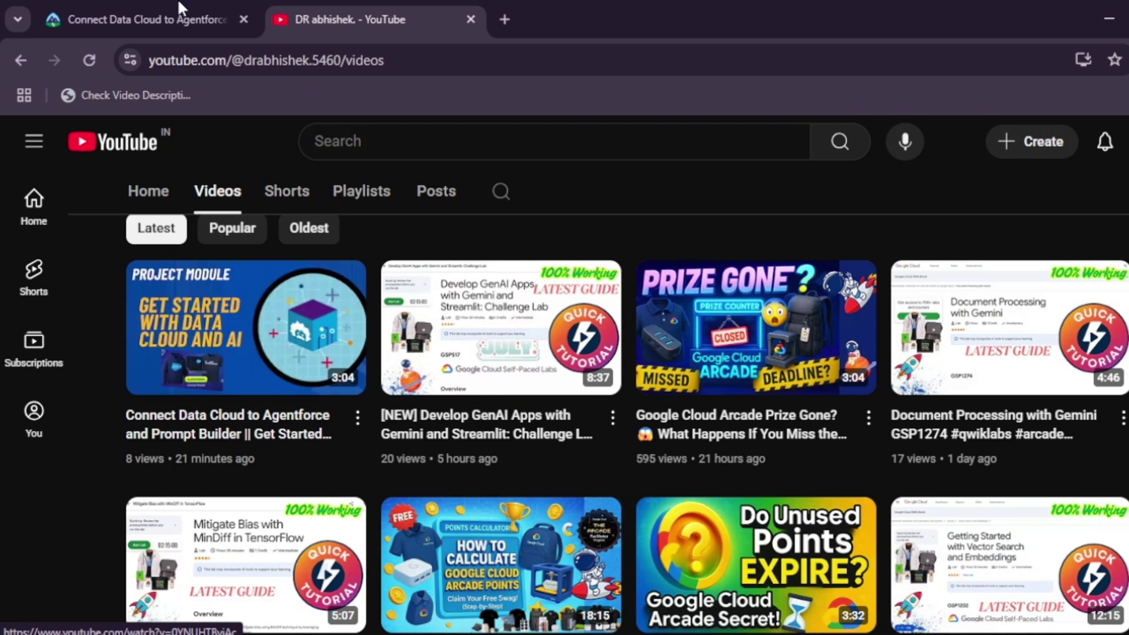
Step: Open the Trailhead unit "Bring External Data into the Contact Page Layout" and launch its Data Cloud and Einstein AI playground
{"action": "left_click", "coordinate": [147, 8]}
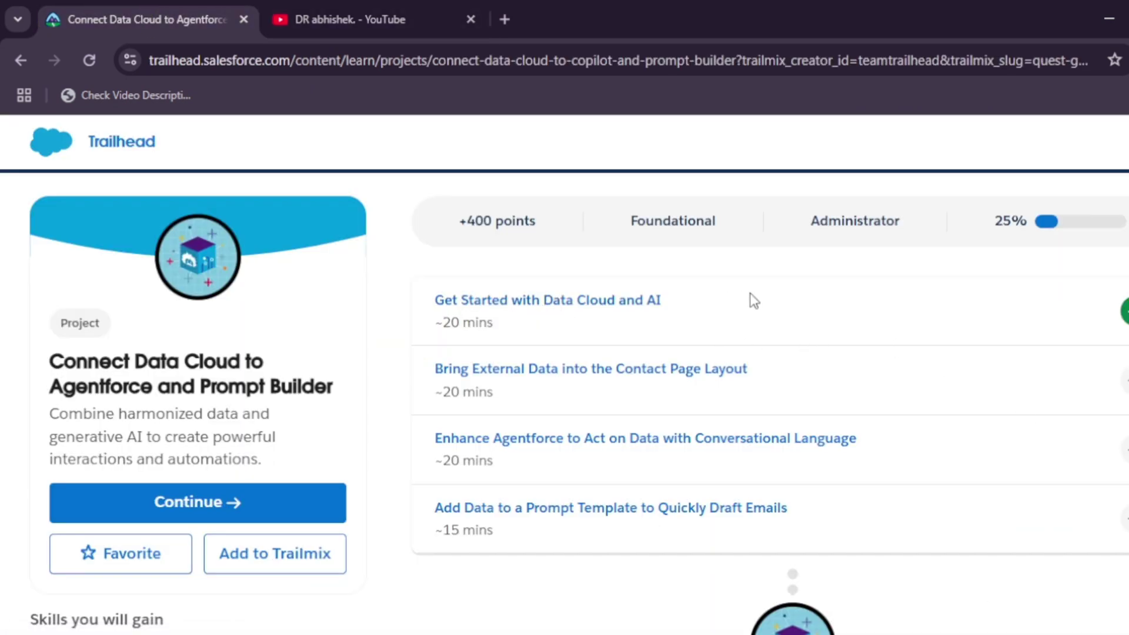
{"action": "left_click", "coordinate": [703, 371]}
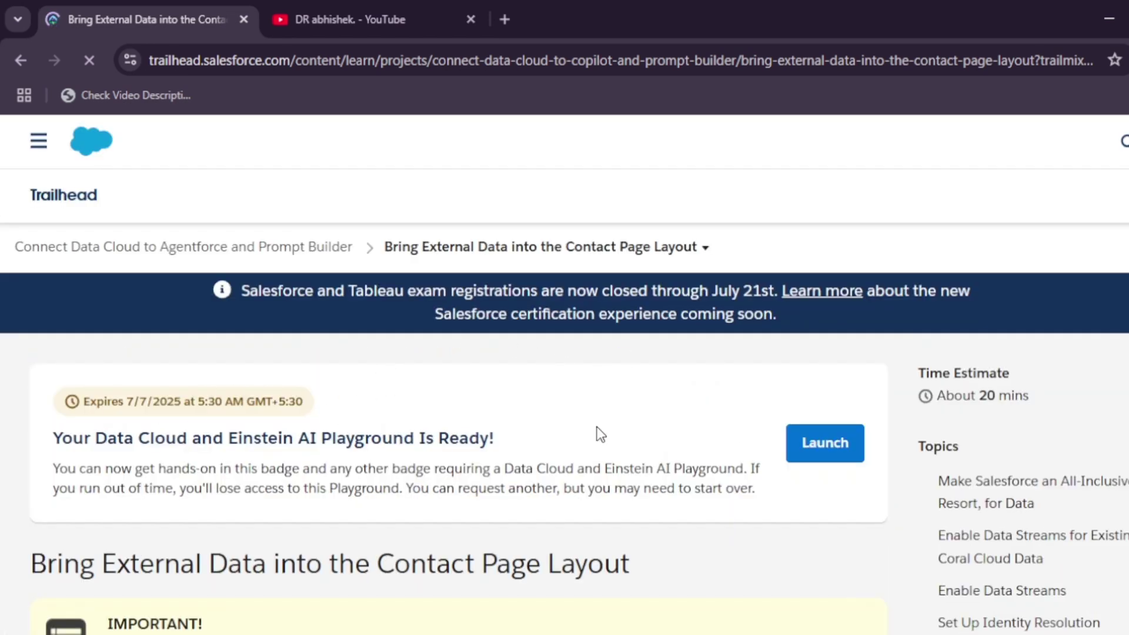
{"action": "left_click", "coordinate": [832, 459]}
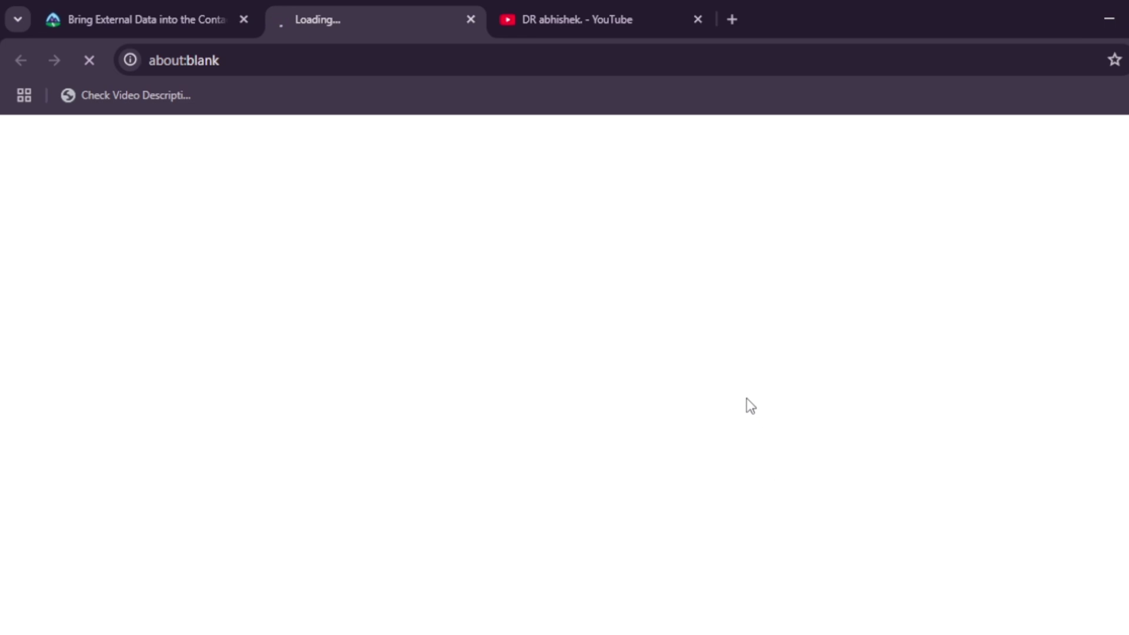
Step: Read through the Trailhead unit to the Enable Data Streams instructions while the playground loads
{"action": "left_click", "coordinate": [182, 8]}
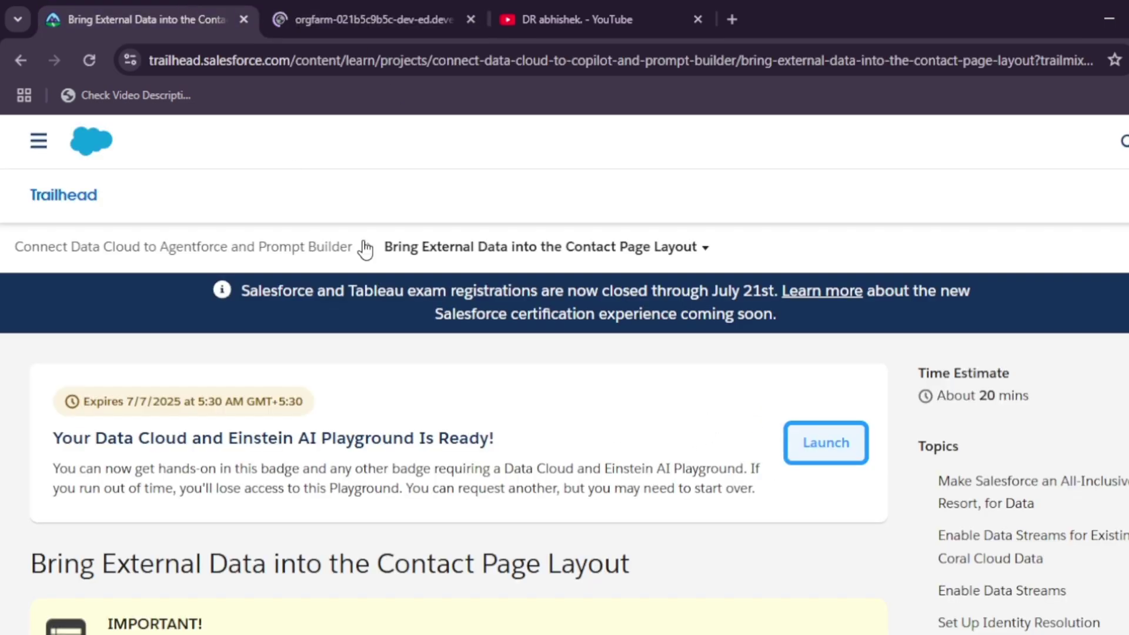
{"action": "scroll", "coordinate": [537, 453], "scroll_direction": "down", "scroll_amount": 10}
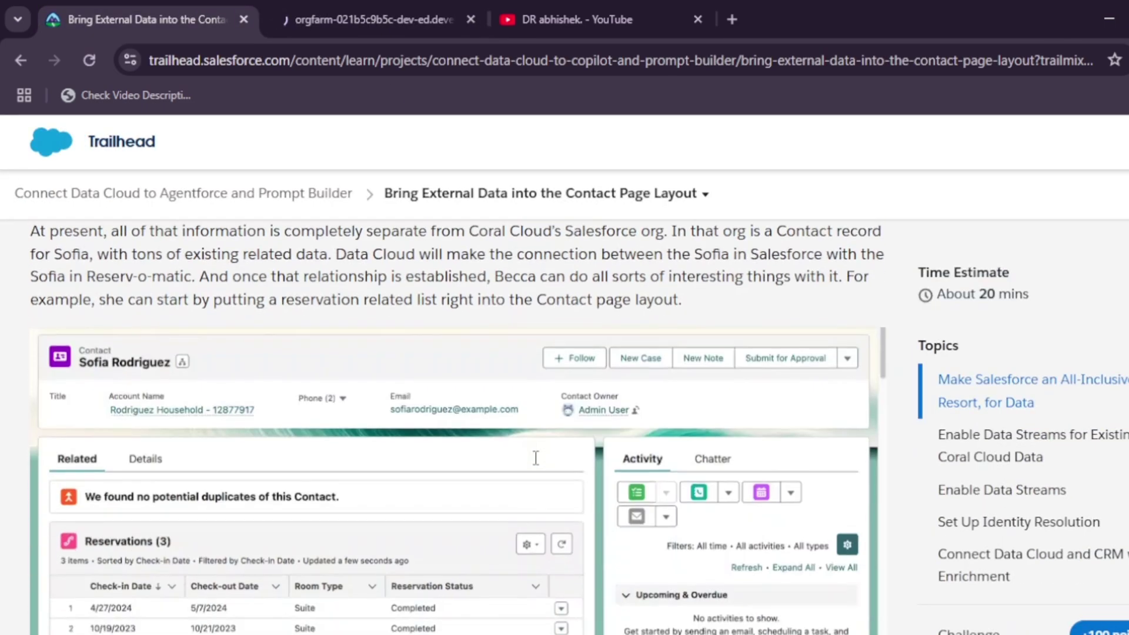
{"action": "scroll", "coordinate": [536, 458], "scroll_direction": "down", "scroll_amount": 15}
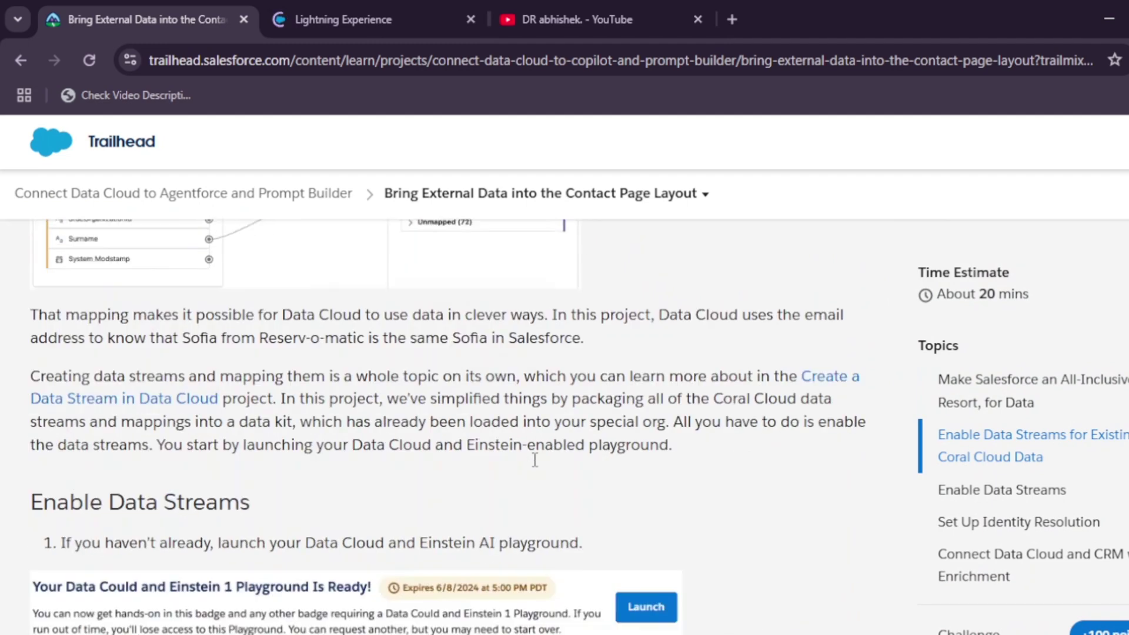
{"action": "scroll", "coordinate": [535, 460], "scroll_direction": "down", "scroll_amount": 5}
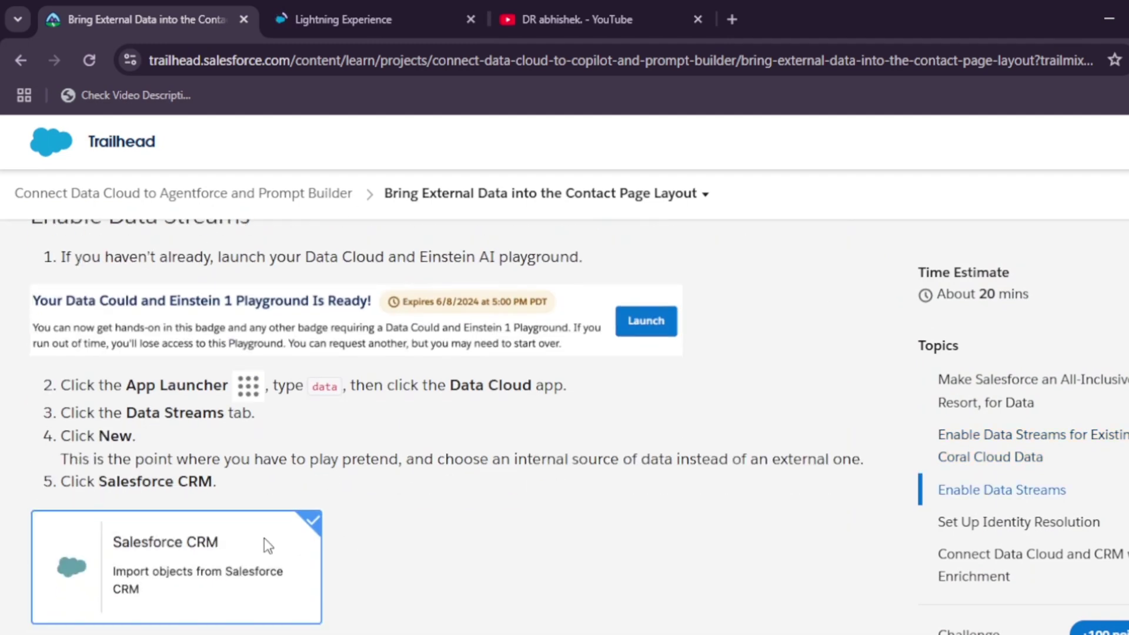
{"action": "left_click", "coordinate": [350, 4]}
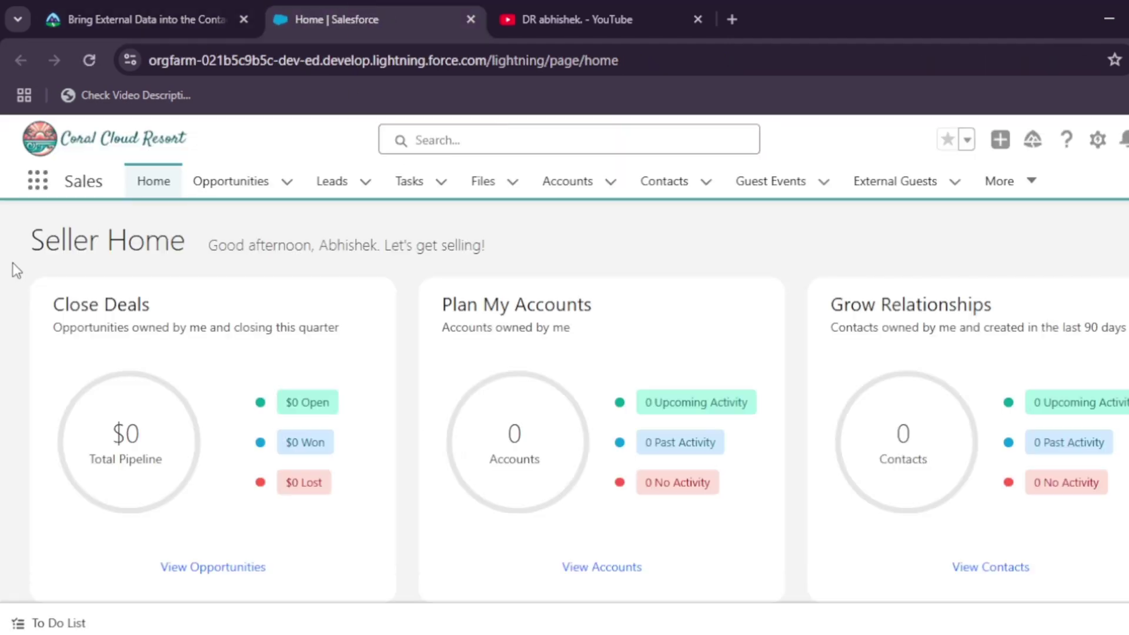
{"action": "left_click", "coordinate": [171, 8]}
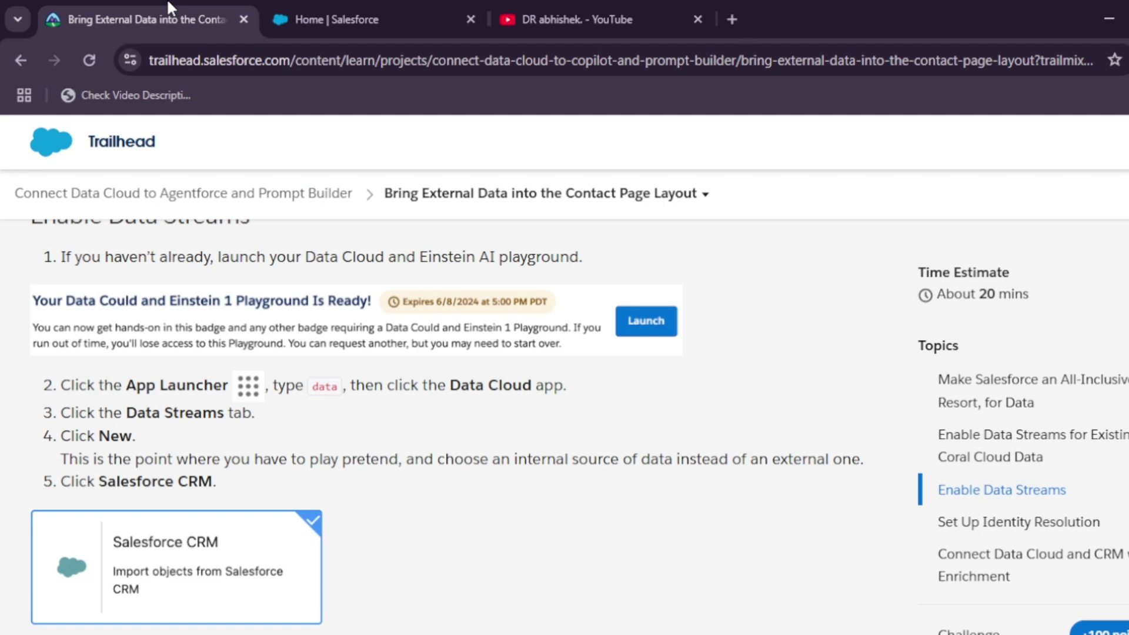
Step: Switch to the Salesforce playground, search the available apps for "data" and open the Data Cloud app
{"action": "left_click", "coordinate": [362, 5]}
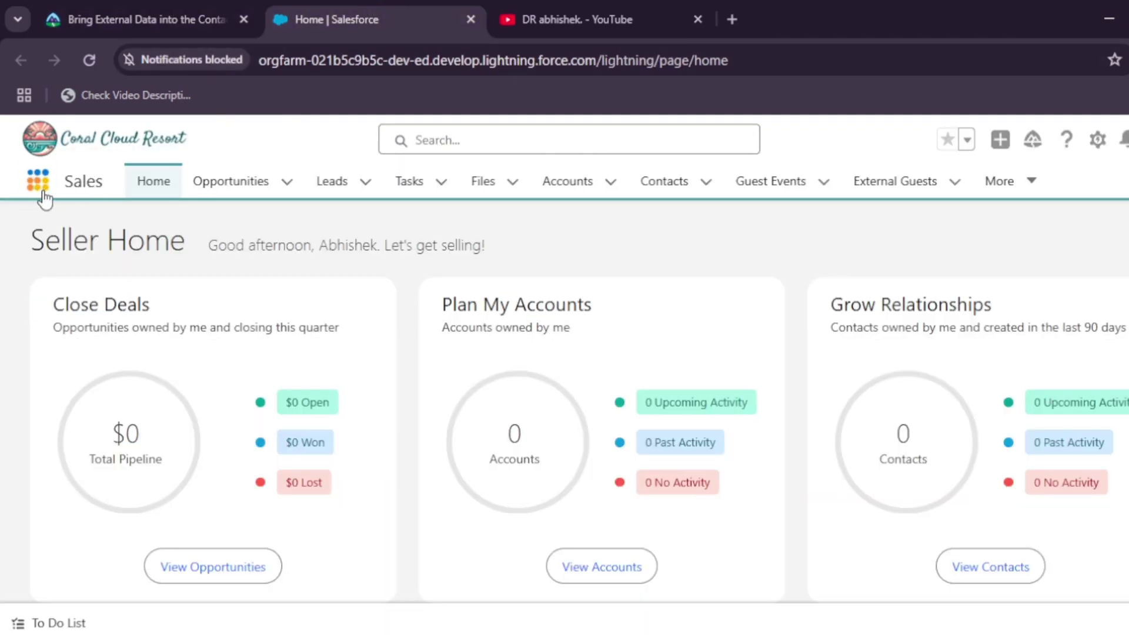
{"action": "left_click", "coordinate": [43, 191]}
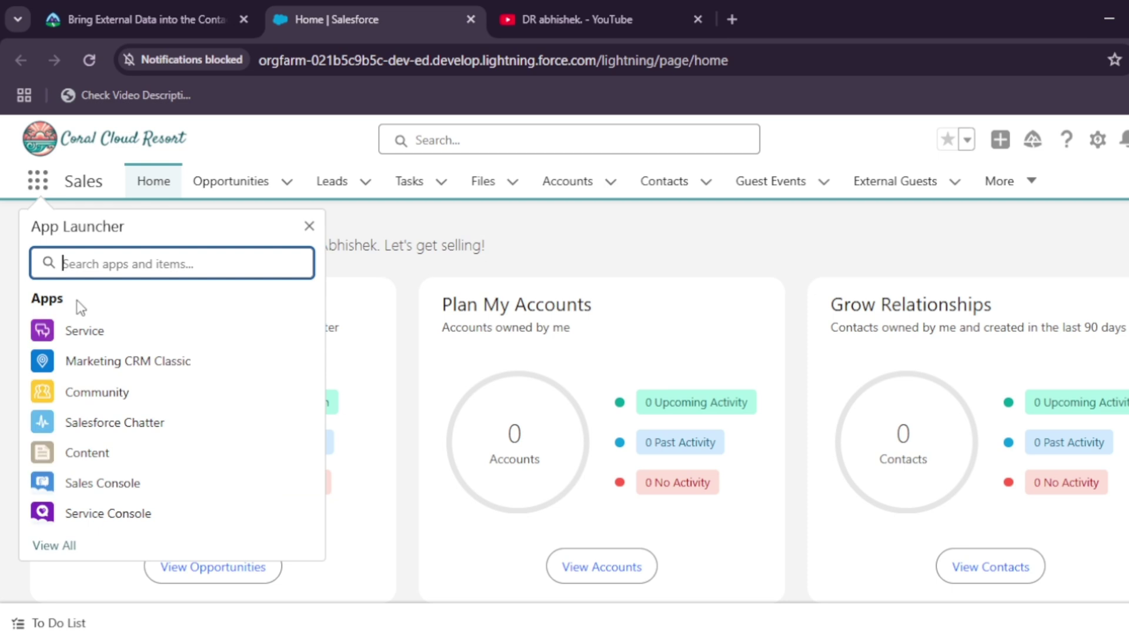
{"action": "type", "text": "data"}
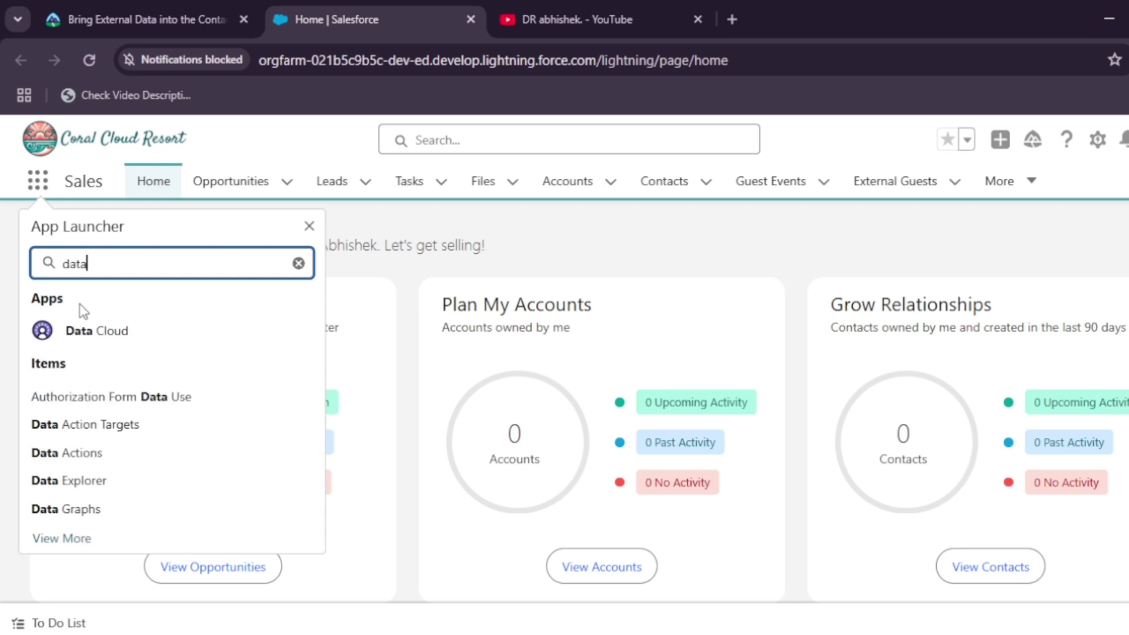
{"action": "left_click", "coordinate": [109, 333]}
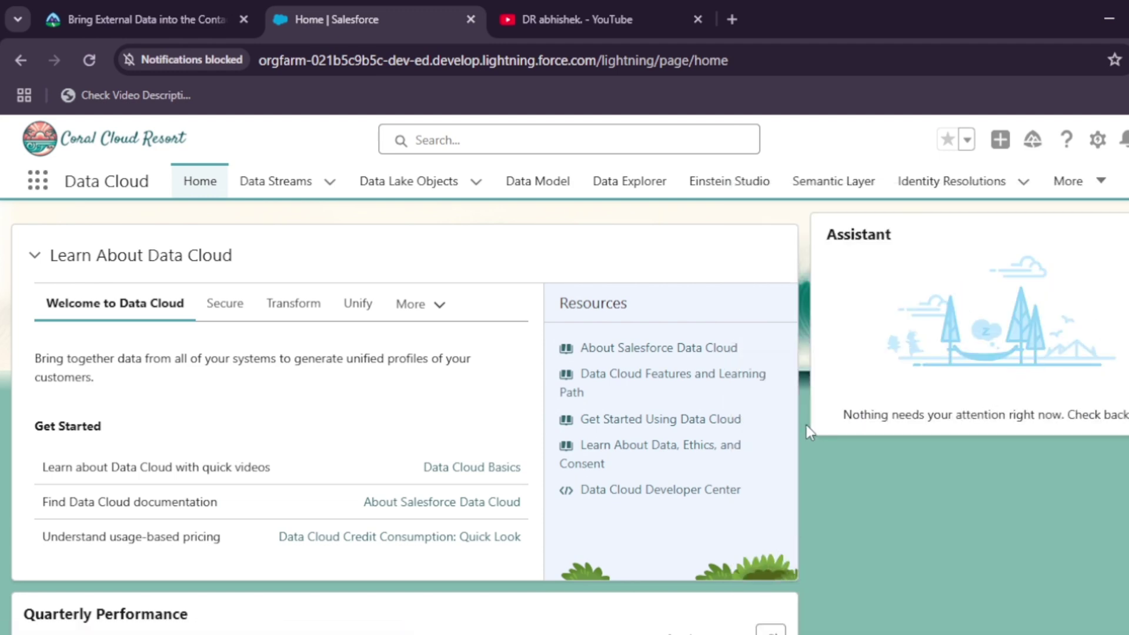
Step: Check the next Enable Data Streams instructions in Trailhead and open the Data Streams list in Data Cloud
{"action": "left_click", "coordinate": [176, 15]}
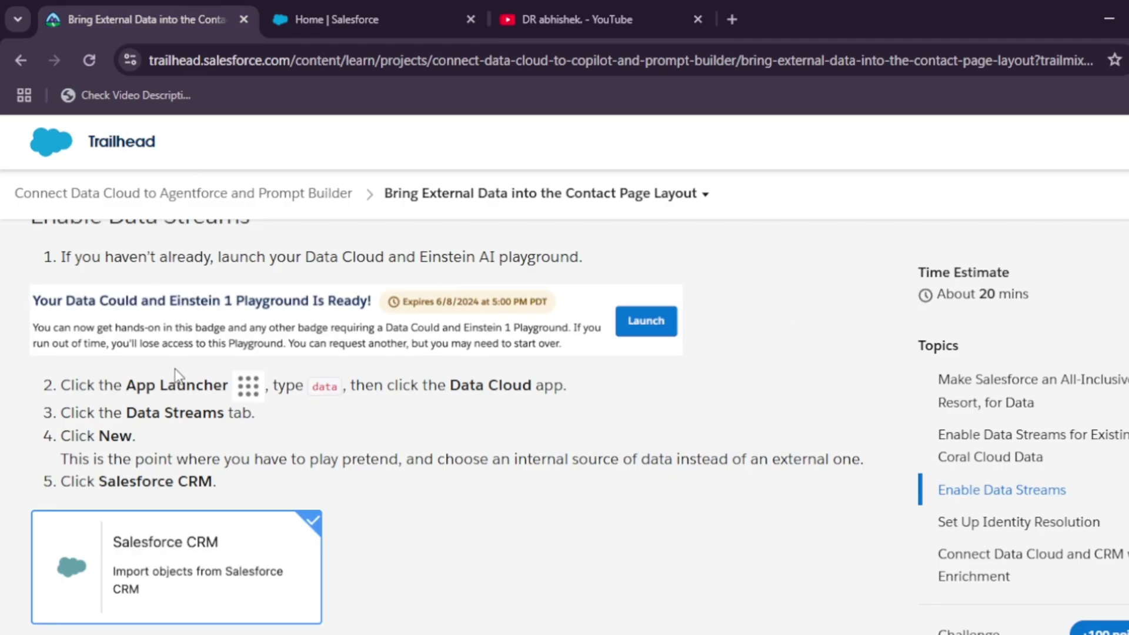
{"action": "scroll", "coordinate": [176, 375], "scroll_direction": "down", "scroll_amount": 3}
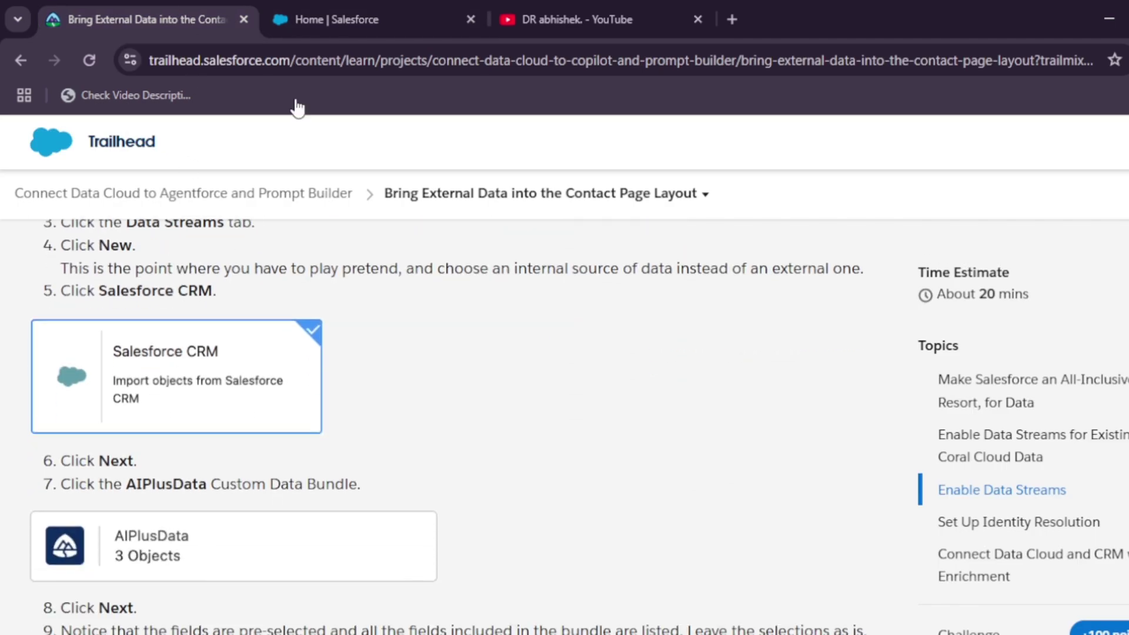
{"action": "left_click", "coordinate": [392, 21]}
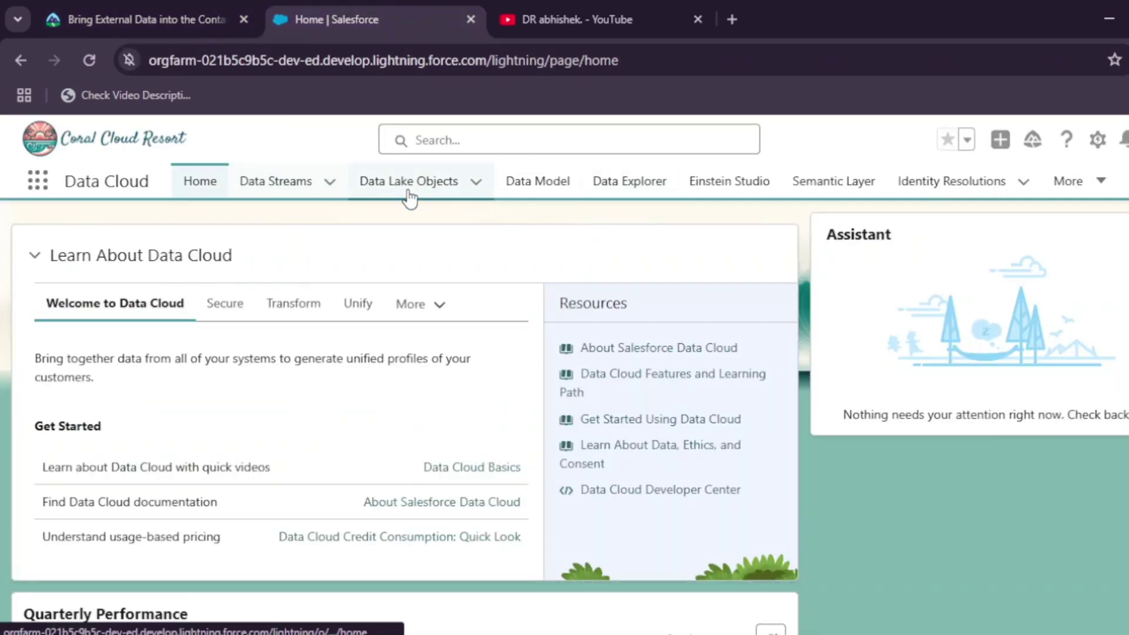
{"action": "left_click", "coordinate": [277, 181]}
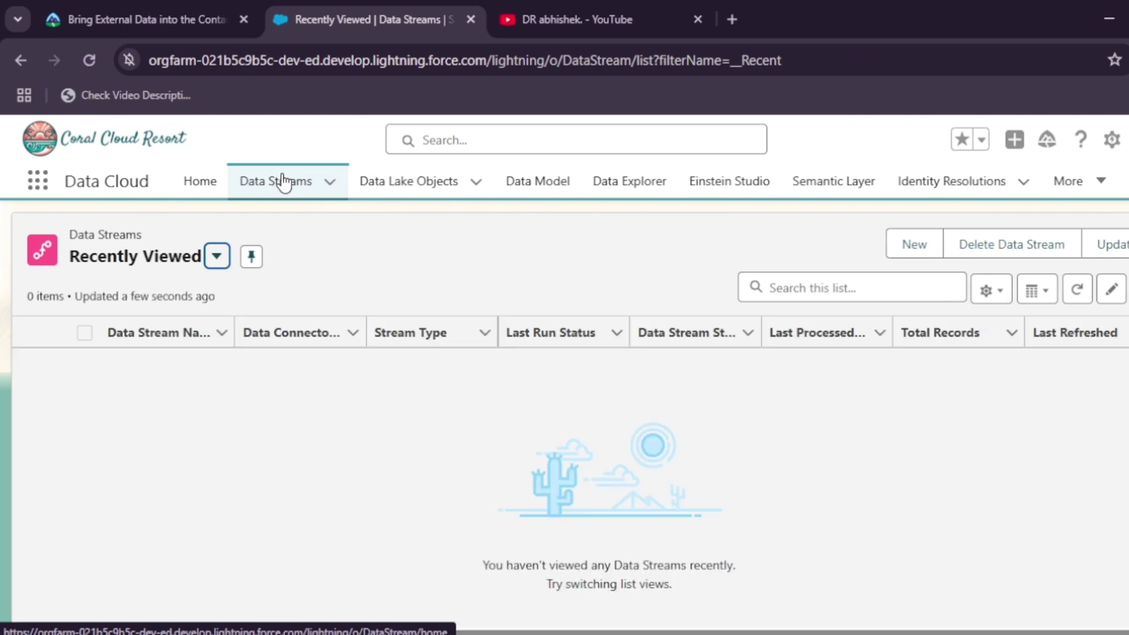
{"action": "left_click", "coordinate": [915, 245]}
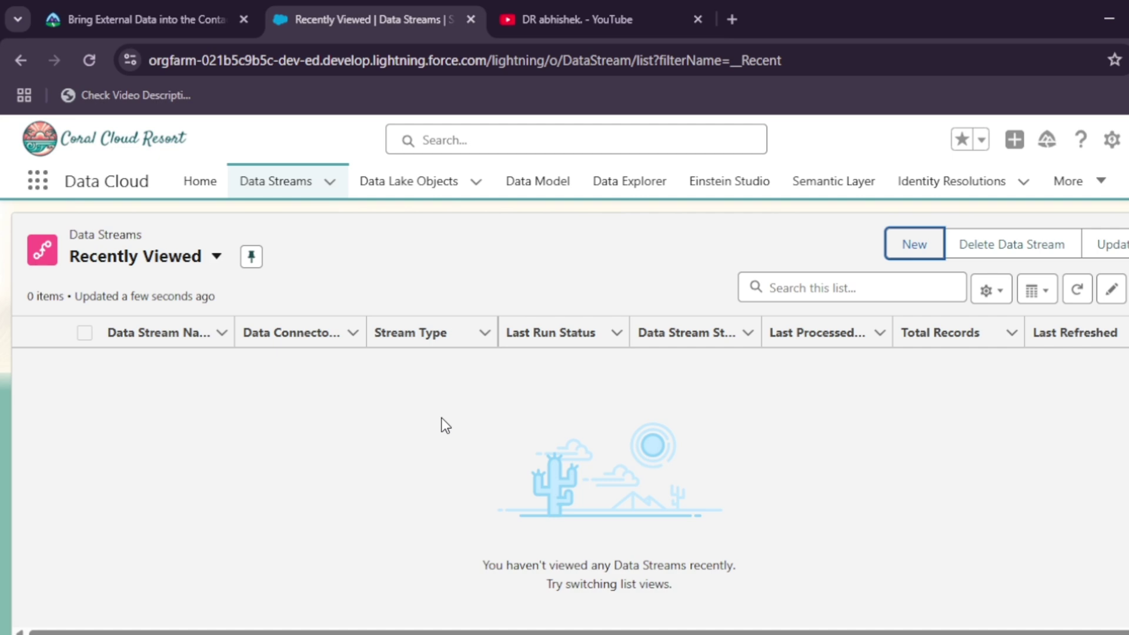
{"action": "left_click", "coordinate": [304, 182]}
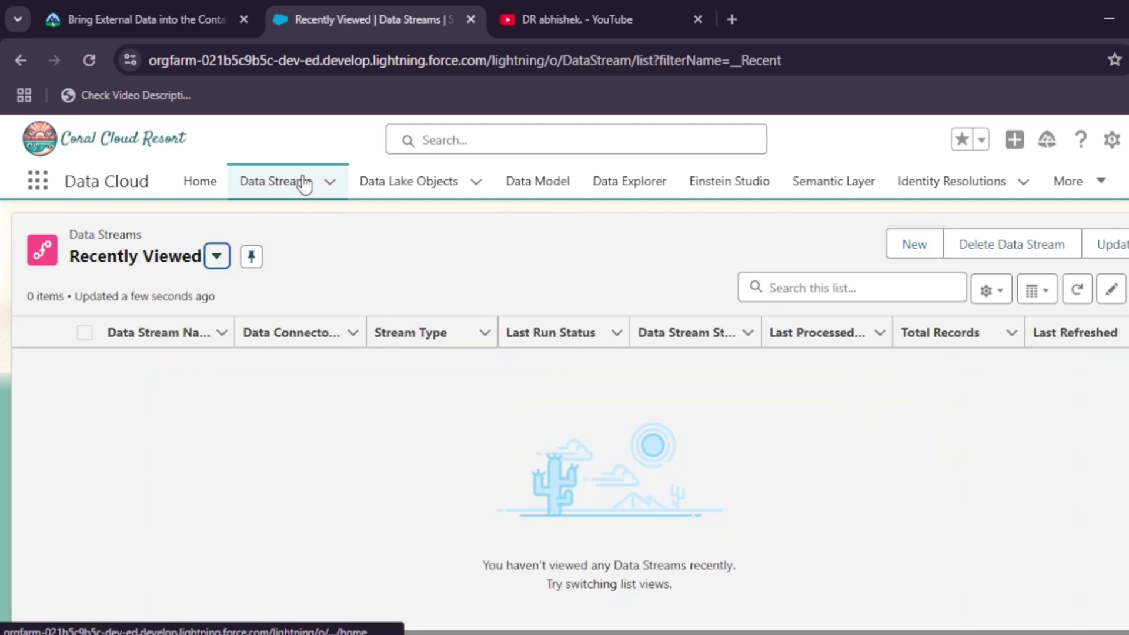
{"action": "left_click", "coordinate": [914, 244]}
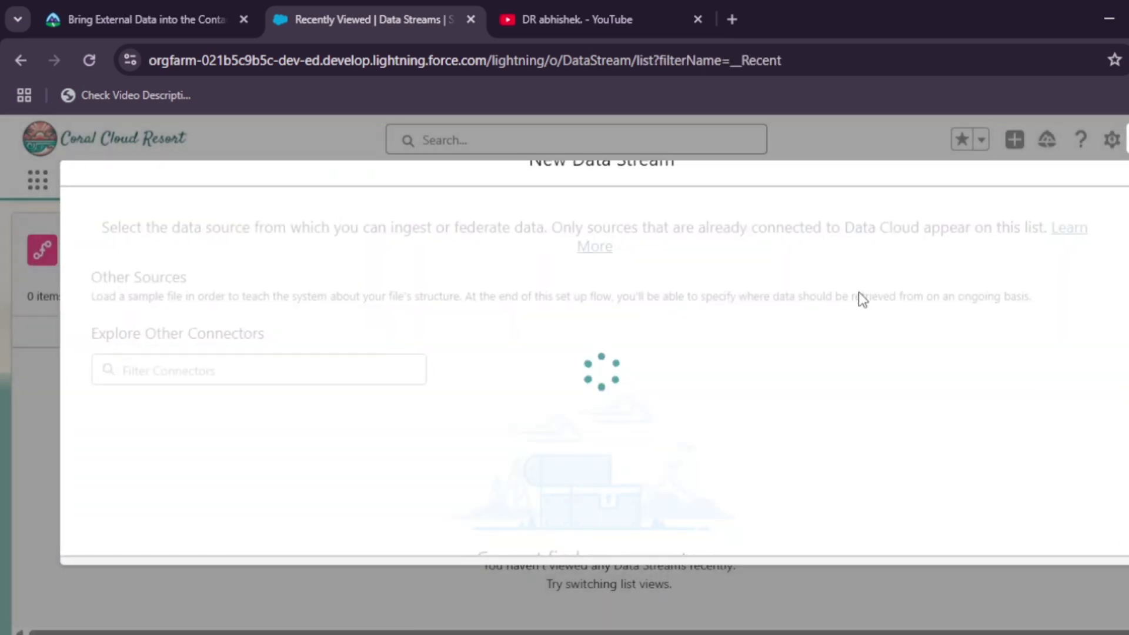
{"action": "key", "text": "Escape"}
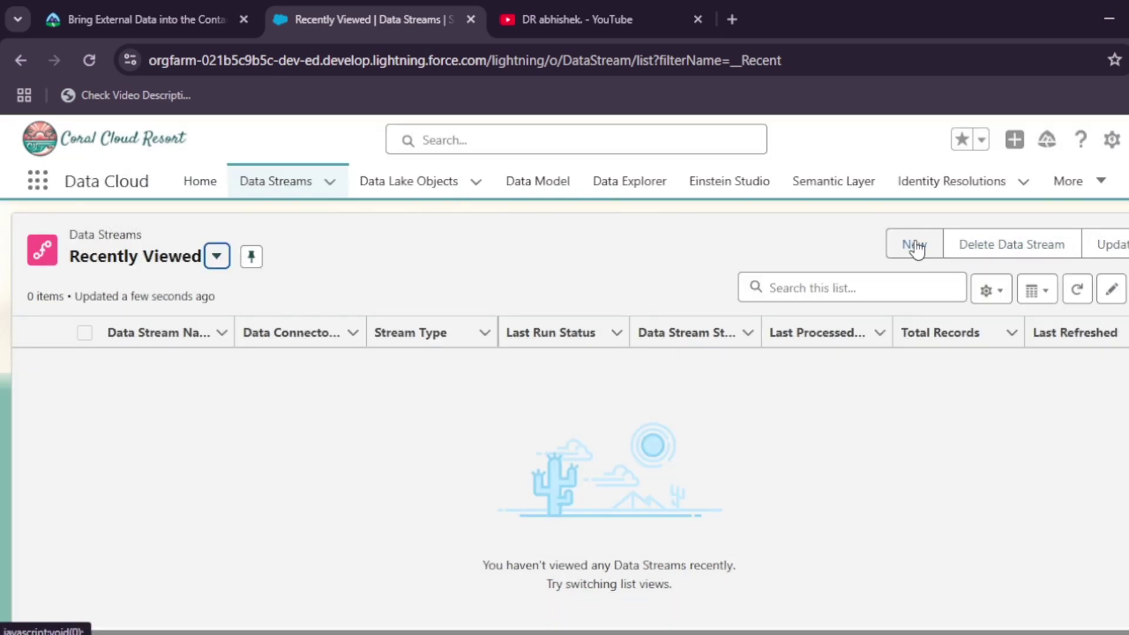
Step: Start a new data stream with Salesforce CRM as the connected source and proceed to the bundle selection
{"action": "left_click", "coordinate": [914, 245]}
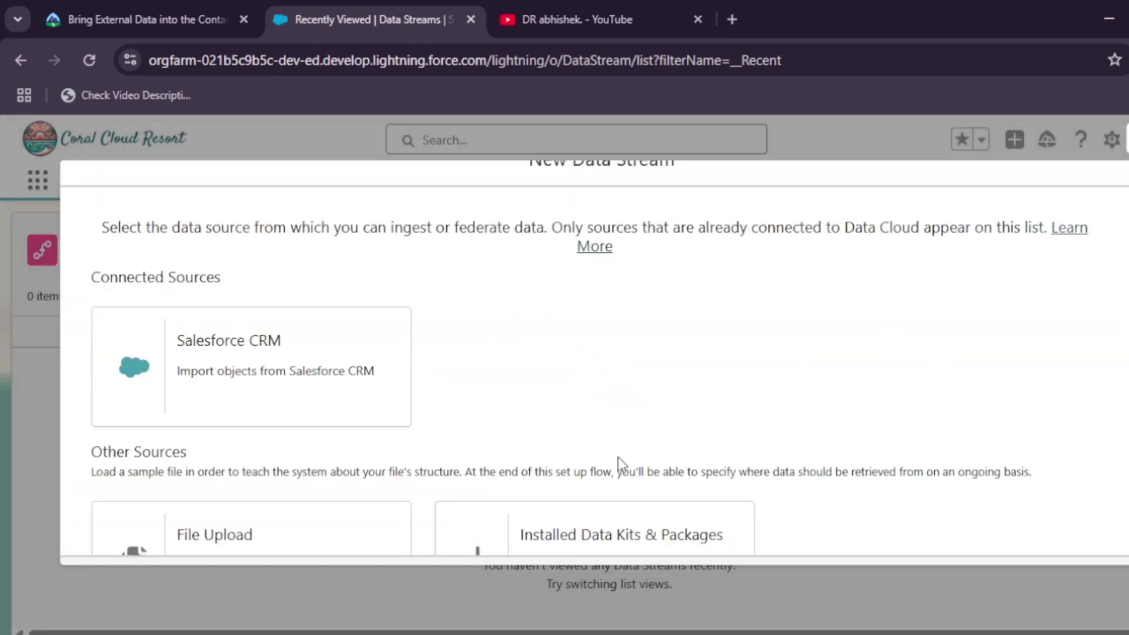
{"action": "left_click", "coordinate": [266, 352]}
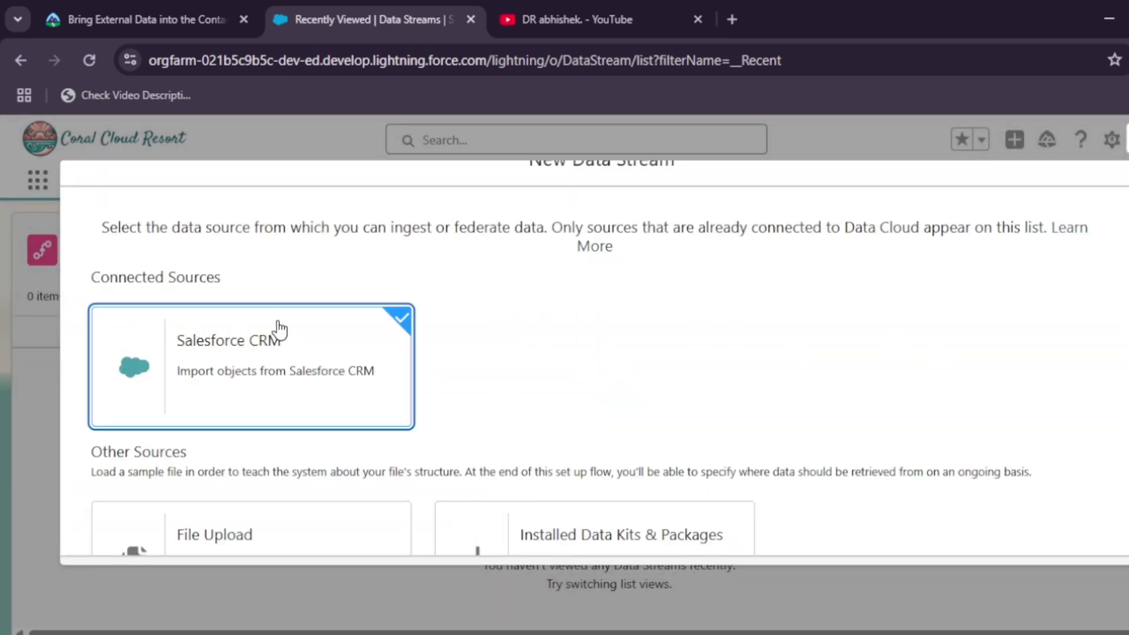
{"action": "scroll", "coordinate": [645, 401], "scroll_direction": "down", "scroll_amount": 10}
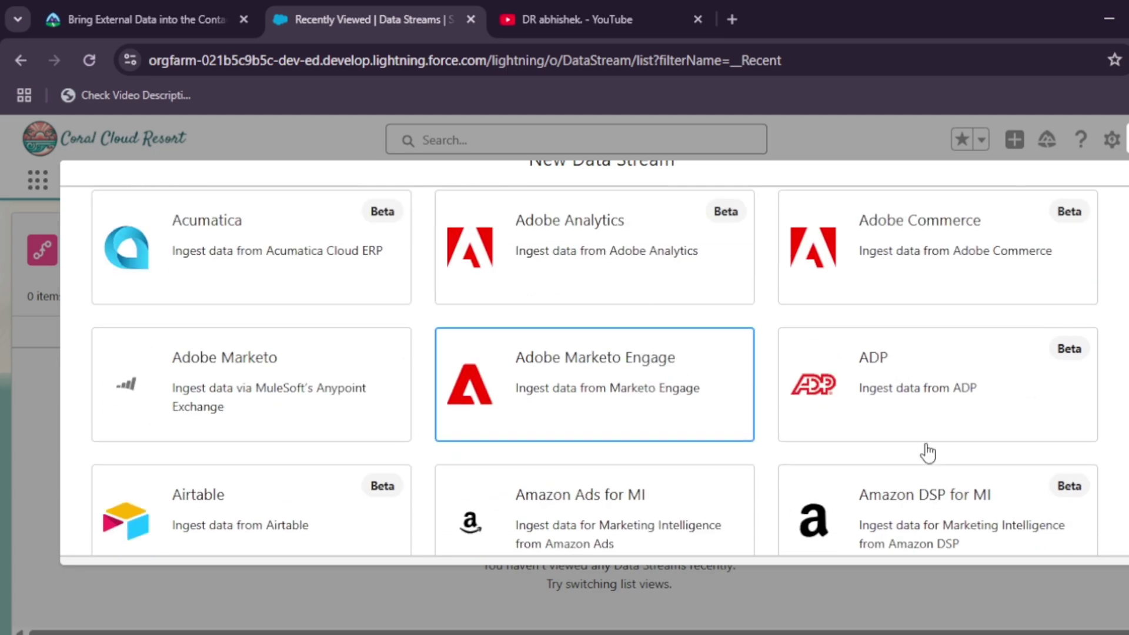
{"action": "scroll", "coordinate": [1117, 498], "scroll_direction": "down", "scroll_amount": 20}
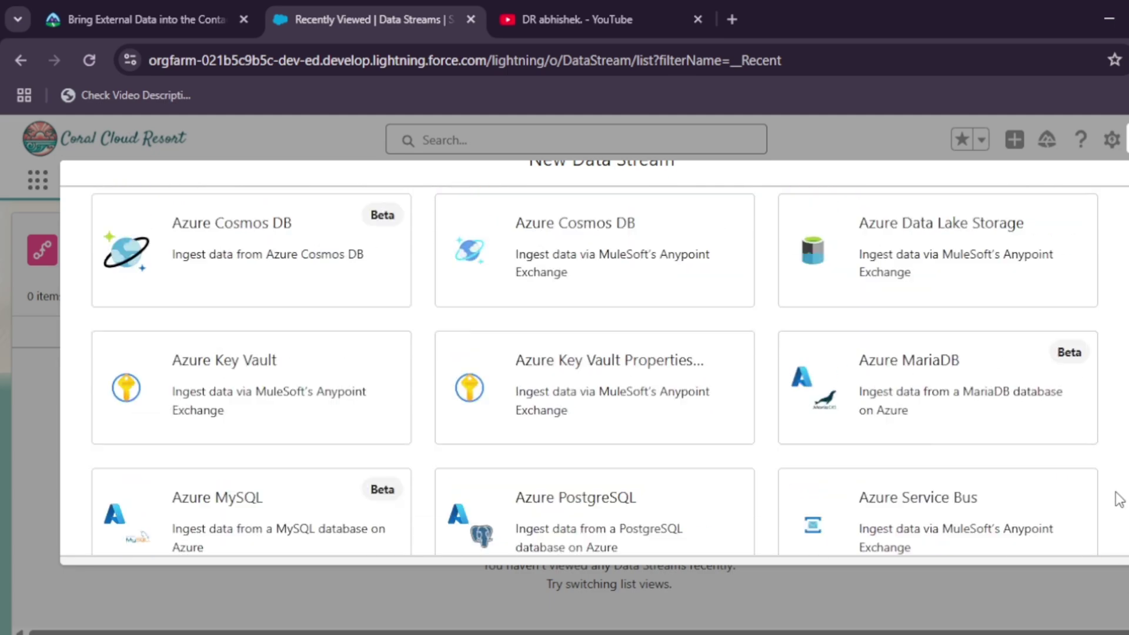
{"action": "scroll", "coordinate": [1119, 500], "scroll_direction": "down", "scroll_amount": 10}
{"action": "scroll", "coordinate": [594, 371], "scroll_direction": "up", "scroll_amount": 20}
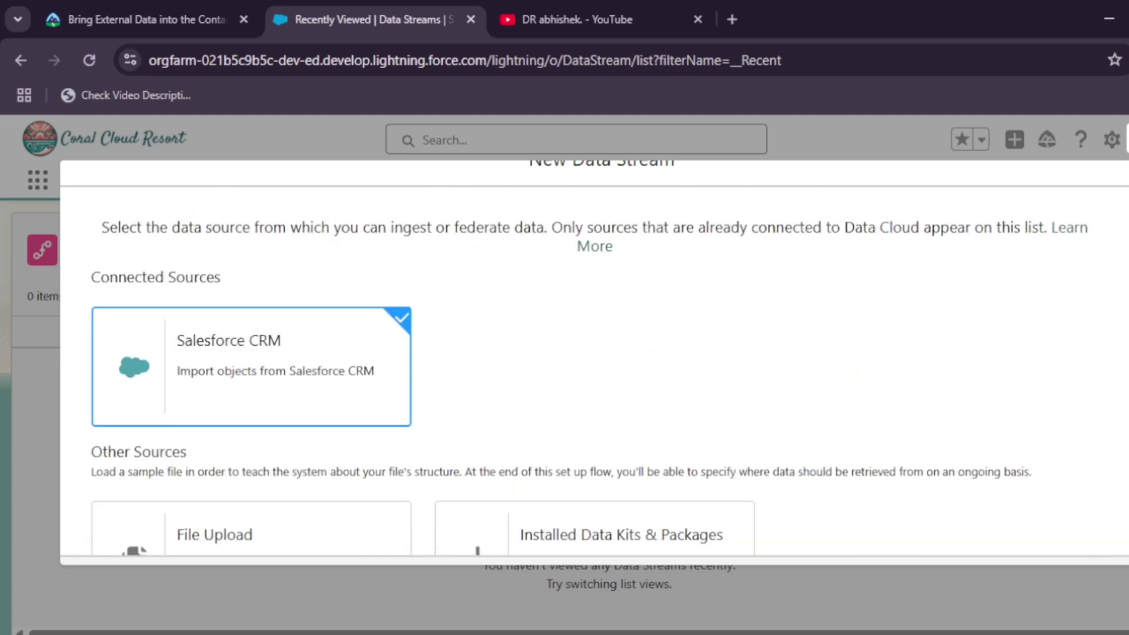
{"action": "key", "text": "End"}
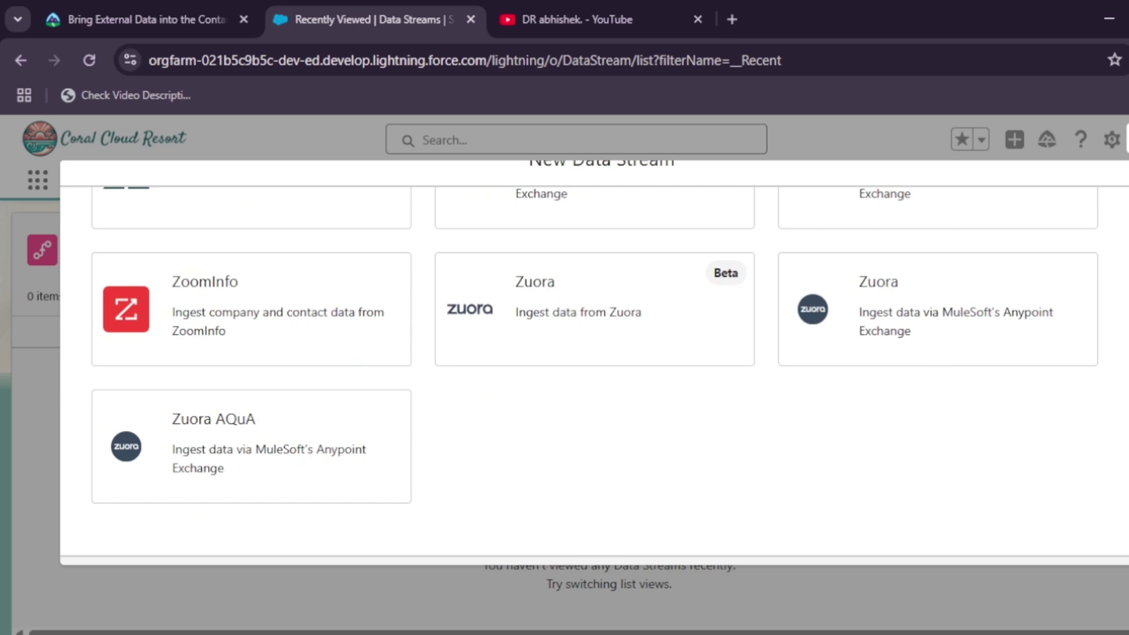
{"action": "left_click", "coordinate": [1091, 550]}
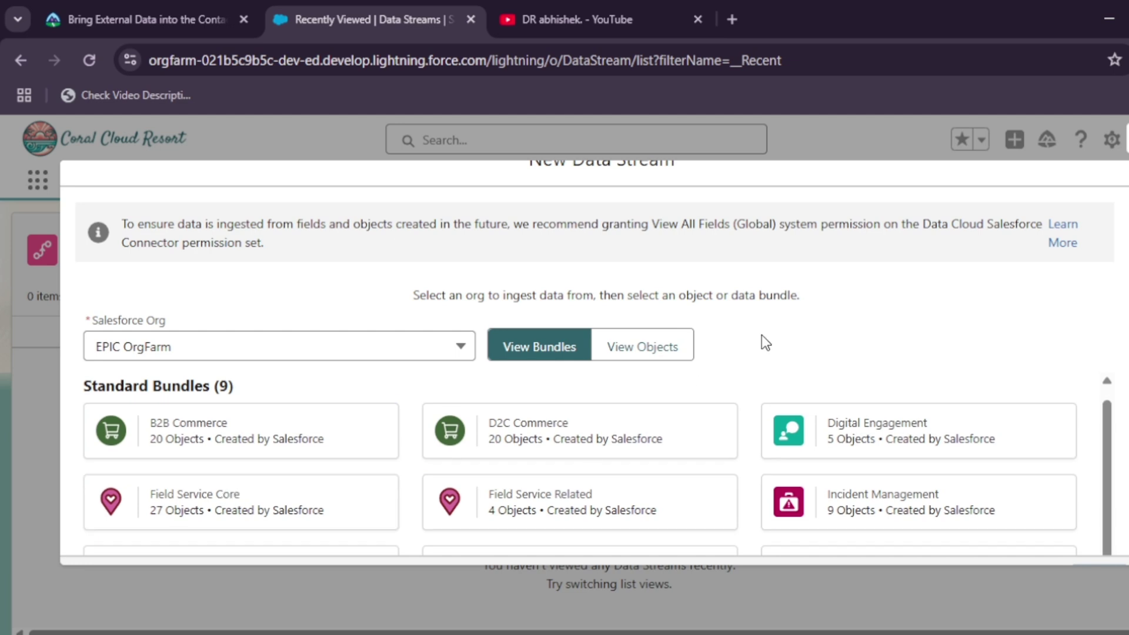
Step: Choose the AIPlusData custom bundle for the data stream and proceed to its field selection
{"action": "scroll", "coordinate": [922, 373], "scroll_direction": "down", "scroll_amount": 3}
{"action": "left_click", "coordinate": [223, 529]}
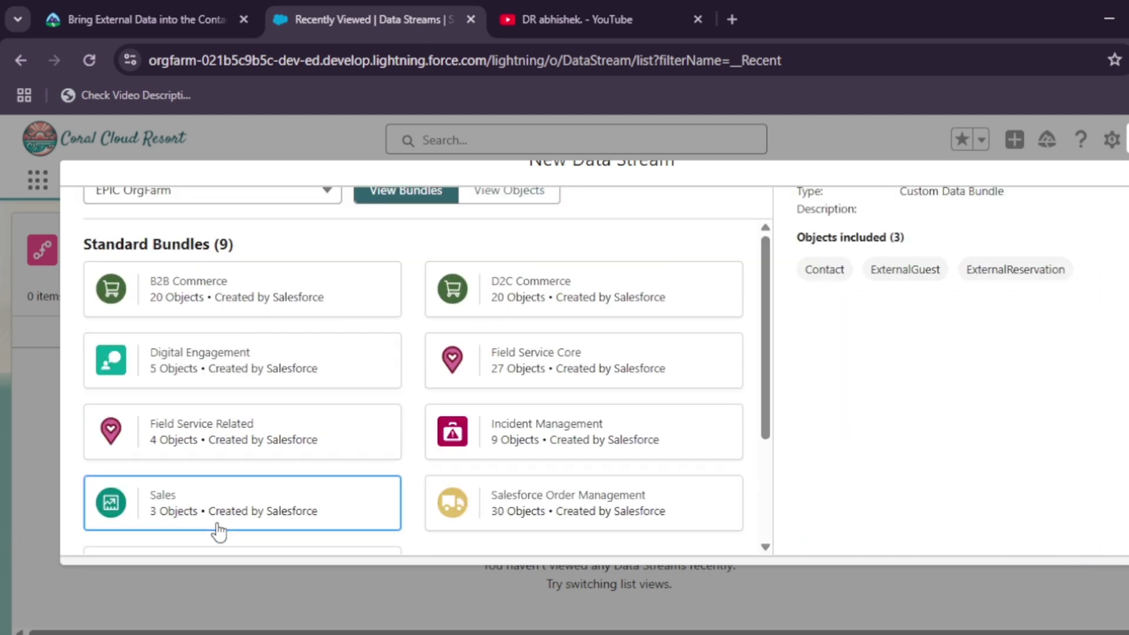
{"action": "scroll", "coordinate": [539, 469], "scroll_direction": "down", "scroll_amount": 3}
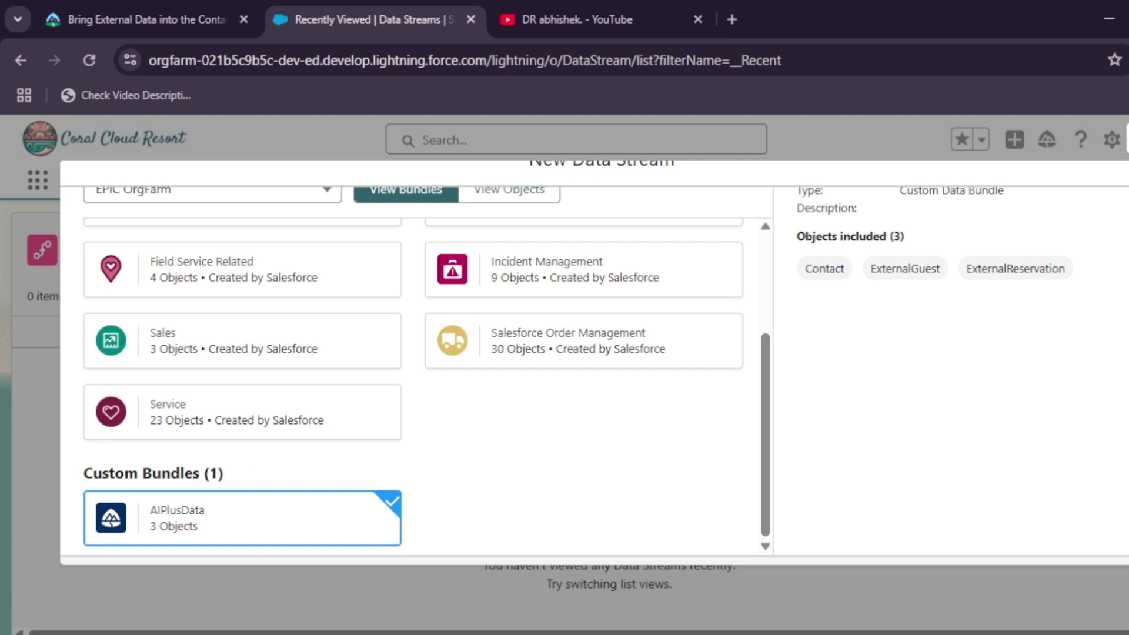
{"action": "left_click", "coordinate": [1099, 539]}
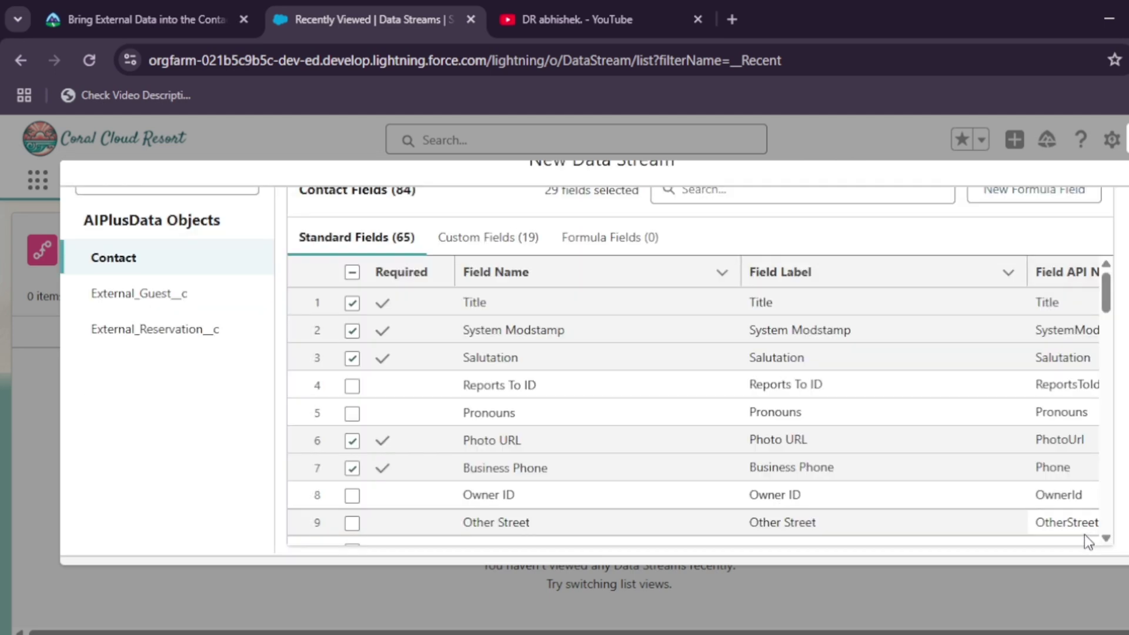
Step: Accept the preselected AIPlusData fields and deploy the bundle's data streams to the default data space
{"action": "scroll", "coordinate": [1086, 539], "scroll_direction": "down", "scroll_amount": 2}
{"action": "scroll", "coordinate": [1093, 538], "scroll_direction": "down", "scroll_amount": 1}
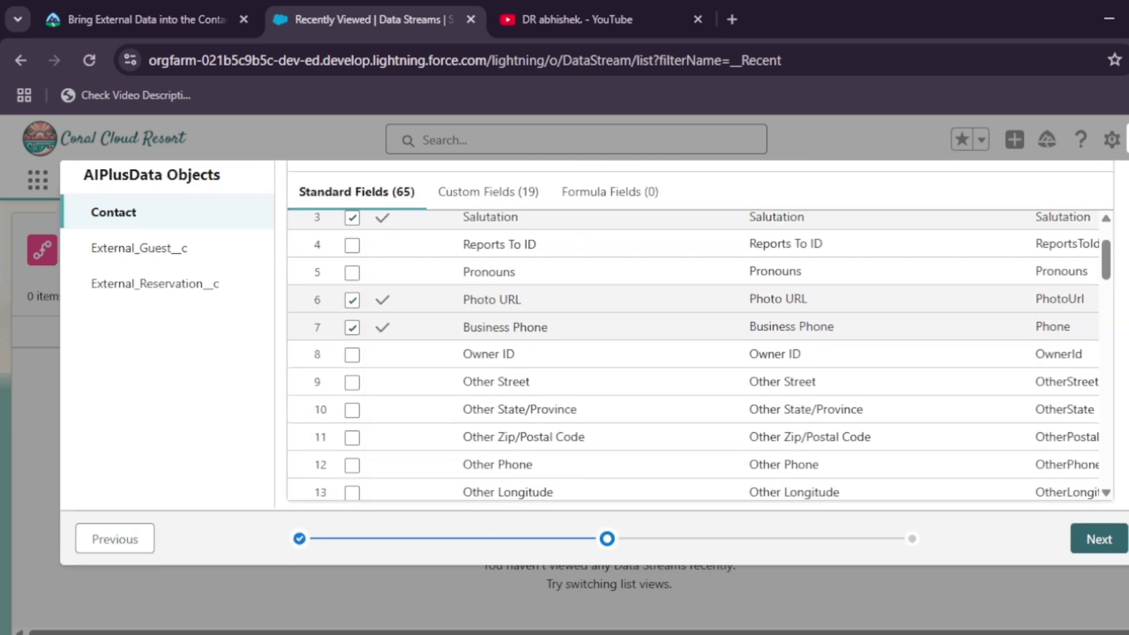
{"action": "left_click", "coordinate": [1106, 536]}
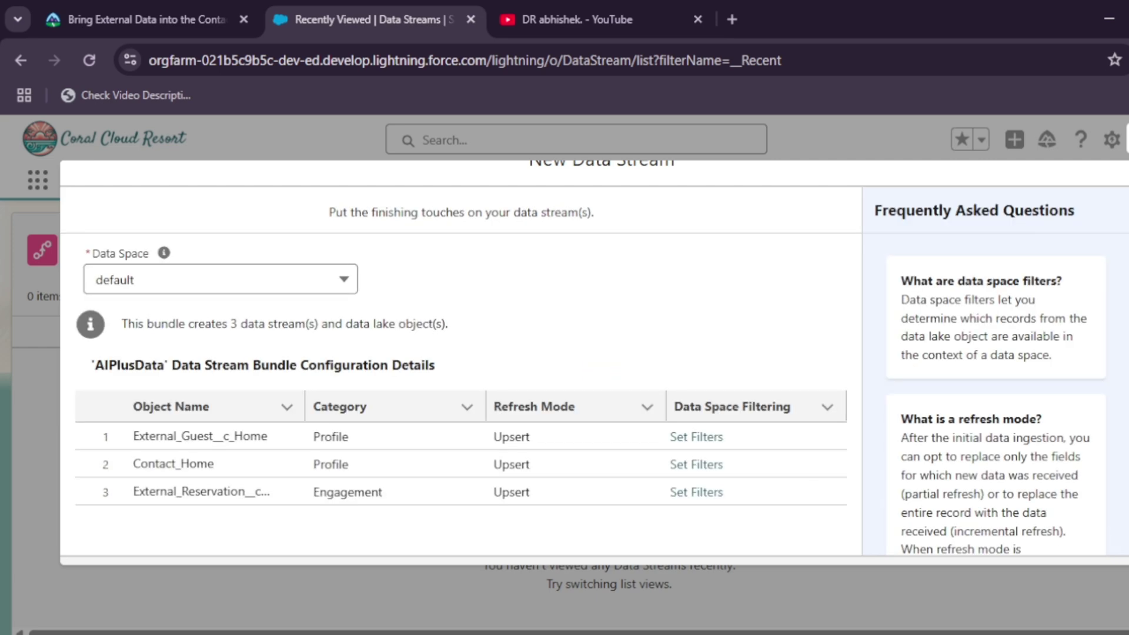
{"action": "scroll", "coordinate": [1033, 406], "scroll_direction": "down", "scroll_amount": 3}
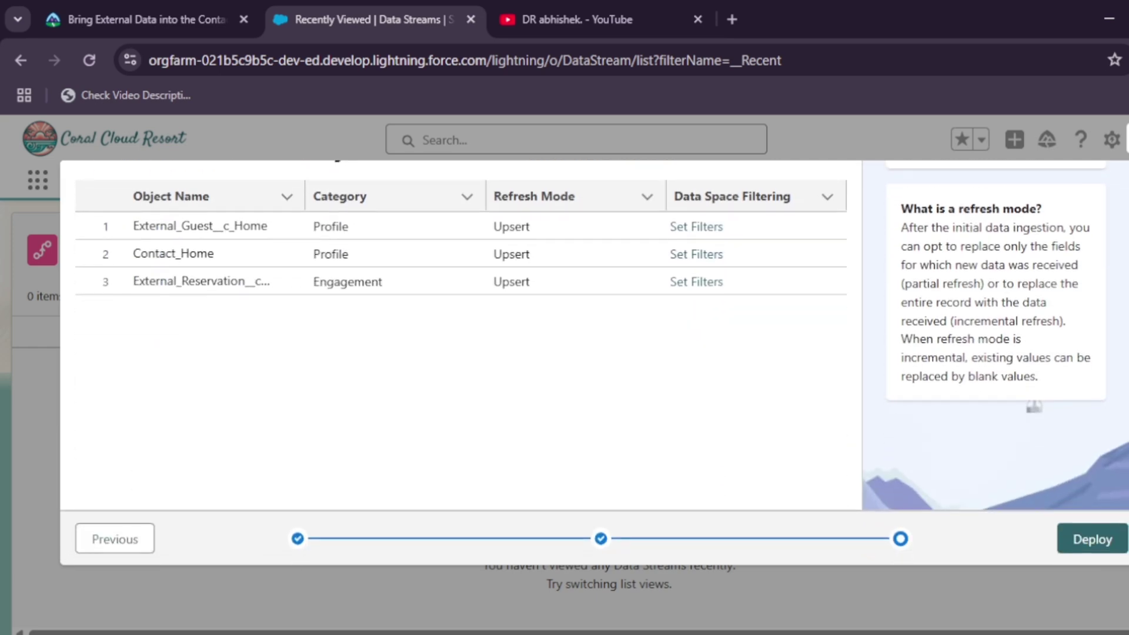
{"action": "left_click", "coordinate": [1094, 540]}
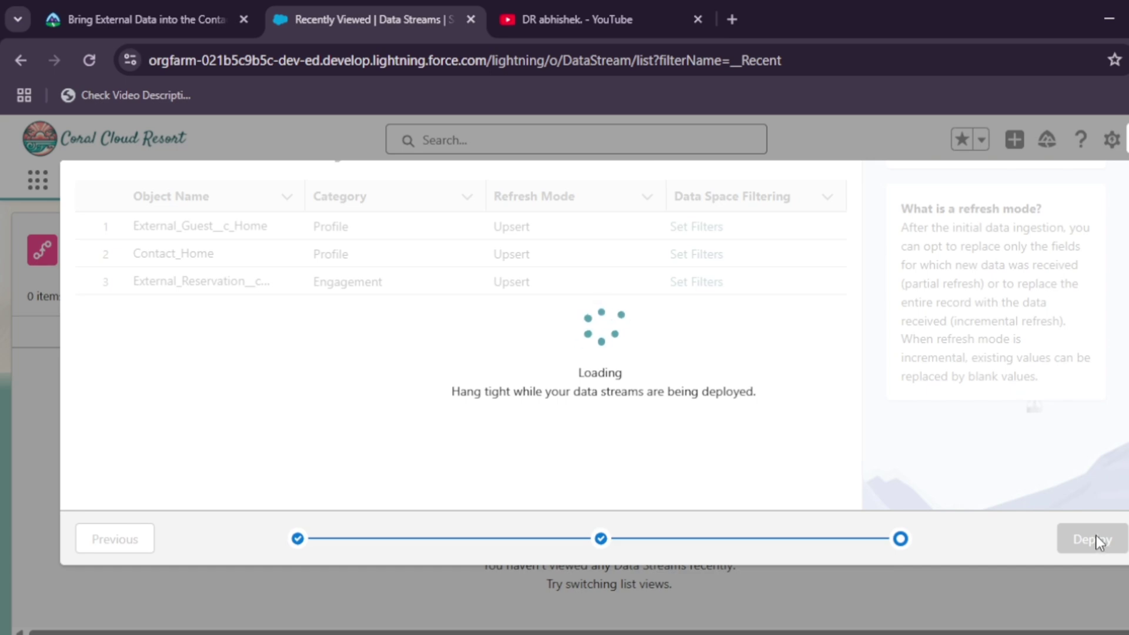
Step: Read Trailhead's guidance on verifying the new data streams and compare its Last Run Status and Total Records example with the Data Streams list
{"action": "left_click", "coordinate": [243, 9]}
{"action": "scroll", "coordinate": [132, 425], "scroll_direction": "down", "scroll_amount": 6}
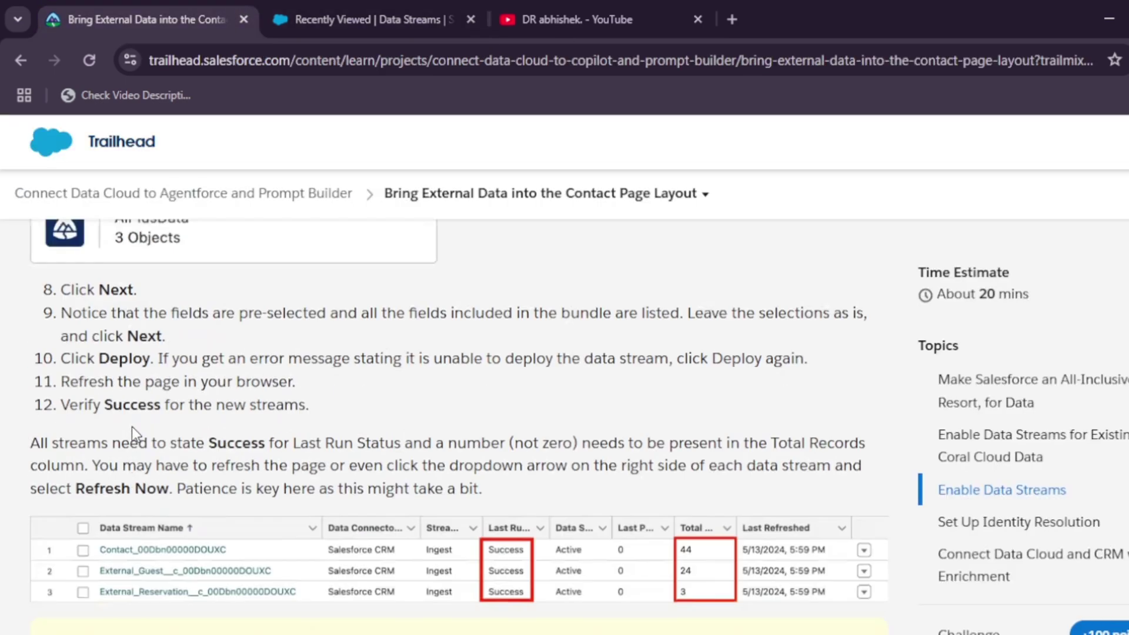
{"action": "scroll", "coordinate": [154, 430], "scroll_direction": "down", "scroll_amount": 1}
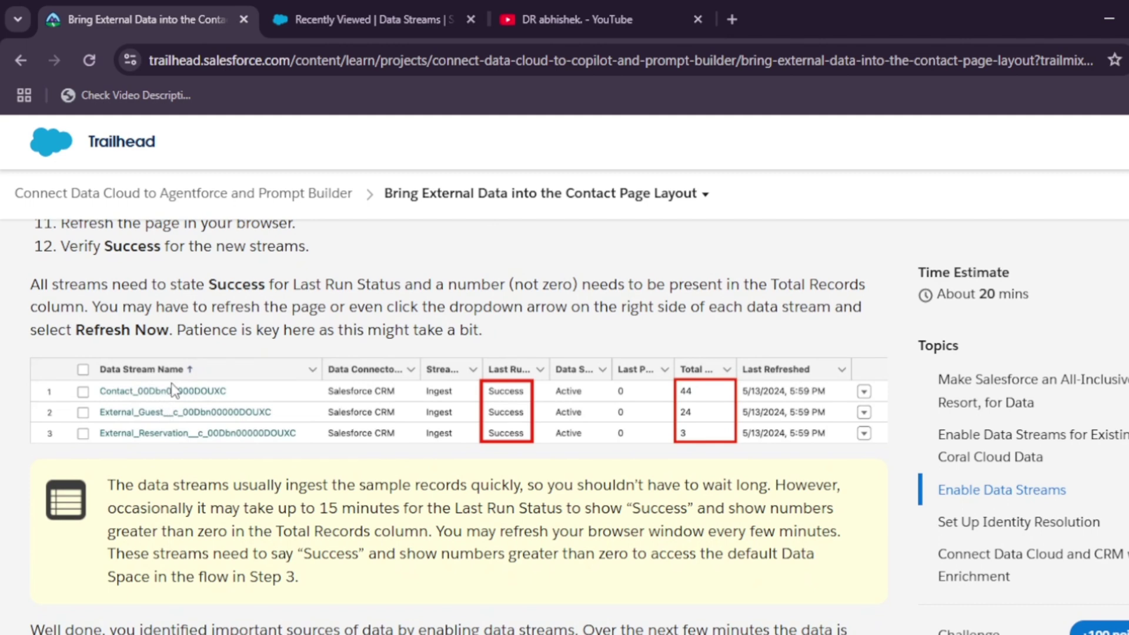
{"action": "scroll", "coordinate": [176, 388], "scroll_direction": "up", "scroll_amount": 2}
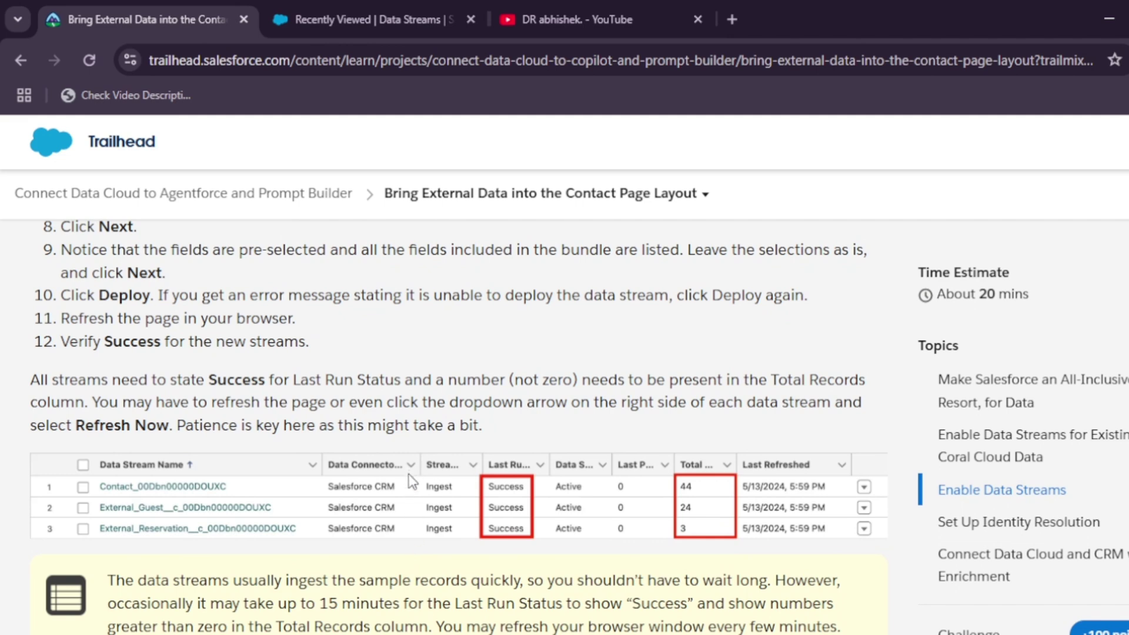
{"action": "scroll", "coordinate": [411, 486], "scroll_direction": "up", "scroll_amount": 4}
{"action": "scroll", "coordinate": [411, 486], "scroll_direction": "down", "scroll_amount": 4}
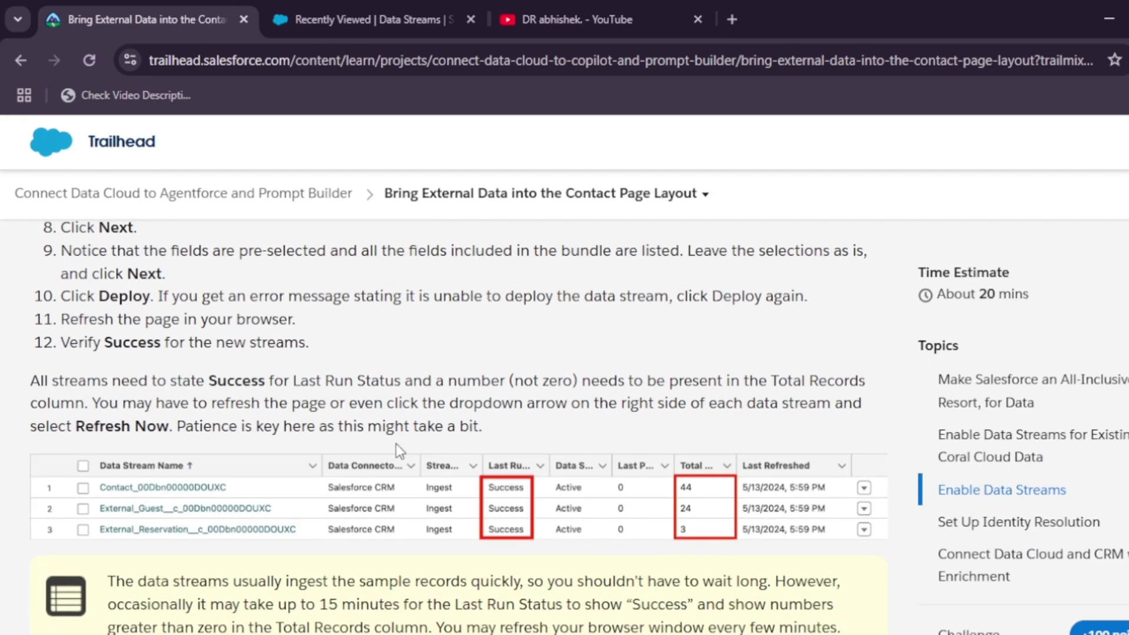
{"action": "left_click", "coordinate": [390, 3]}
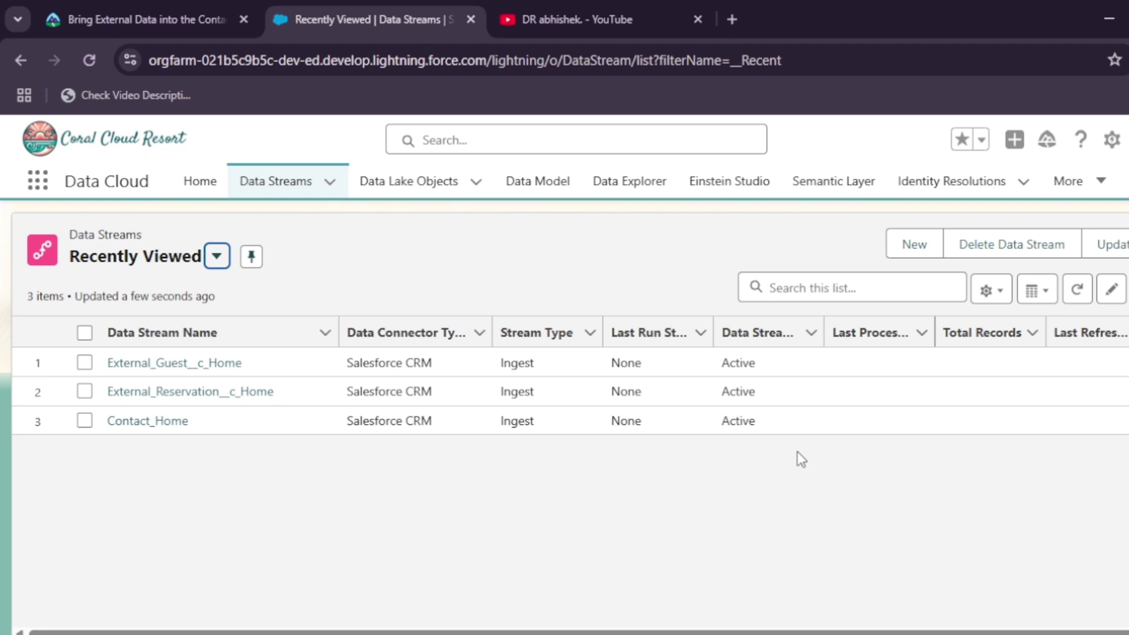
{"action": "left_click", "coordinate": [146, 9]}
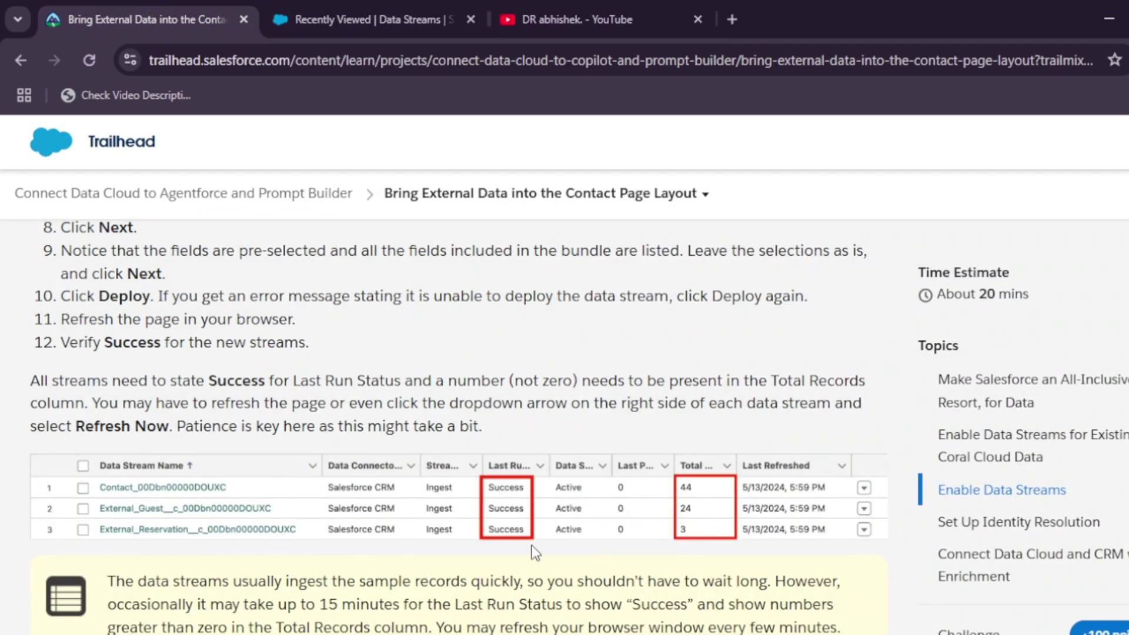
{"action": "left_click", "coordinate": [369, 5]}
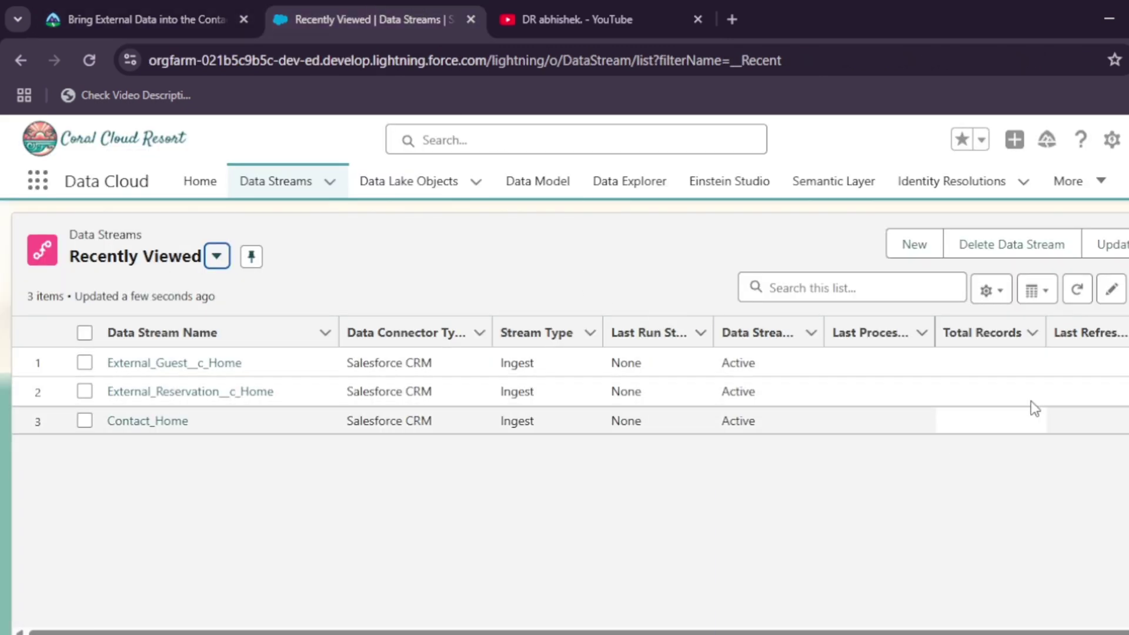
Step: Run an update on all three AIPlusData data streams and refresh the Data Streams list
{"action": "left_click", "coordinate": [1108, 244]}
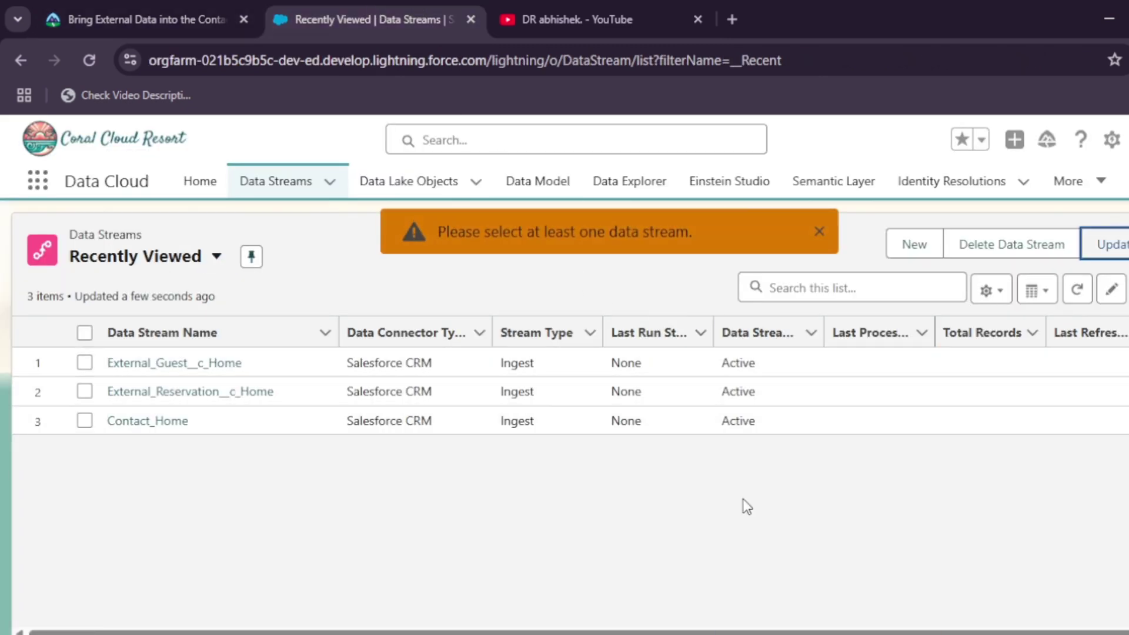
{"action": "left_click", "coordinate": [84, 332]}
{"action": "left_click", "coordinate": [1108, 244]}
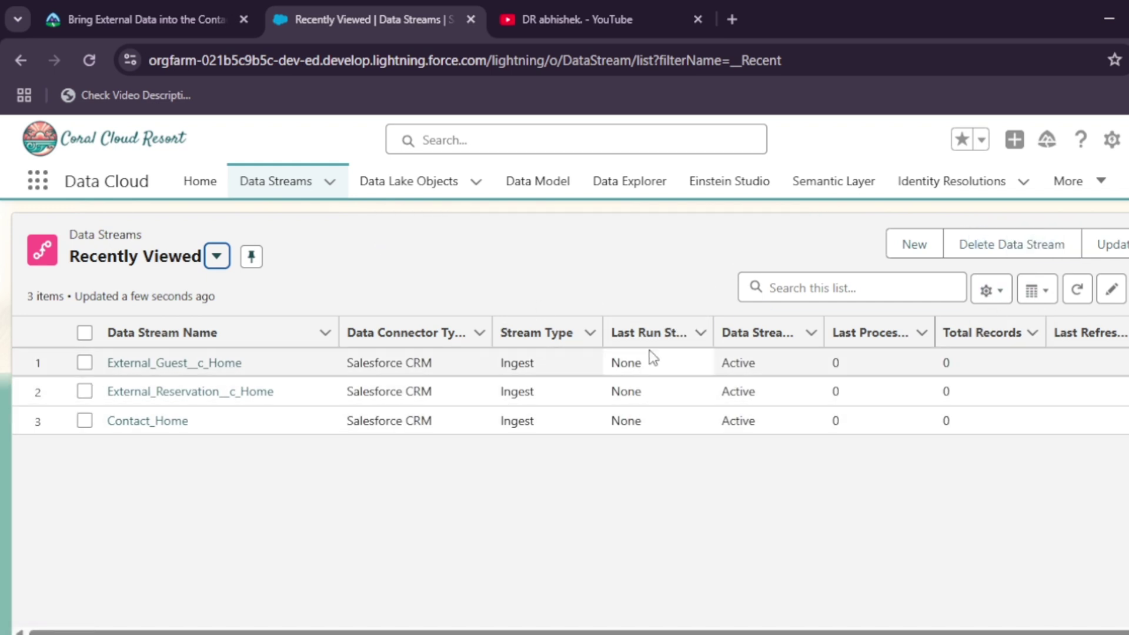
{"action": "left_click", "coordinate": [1108, 244]}
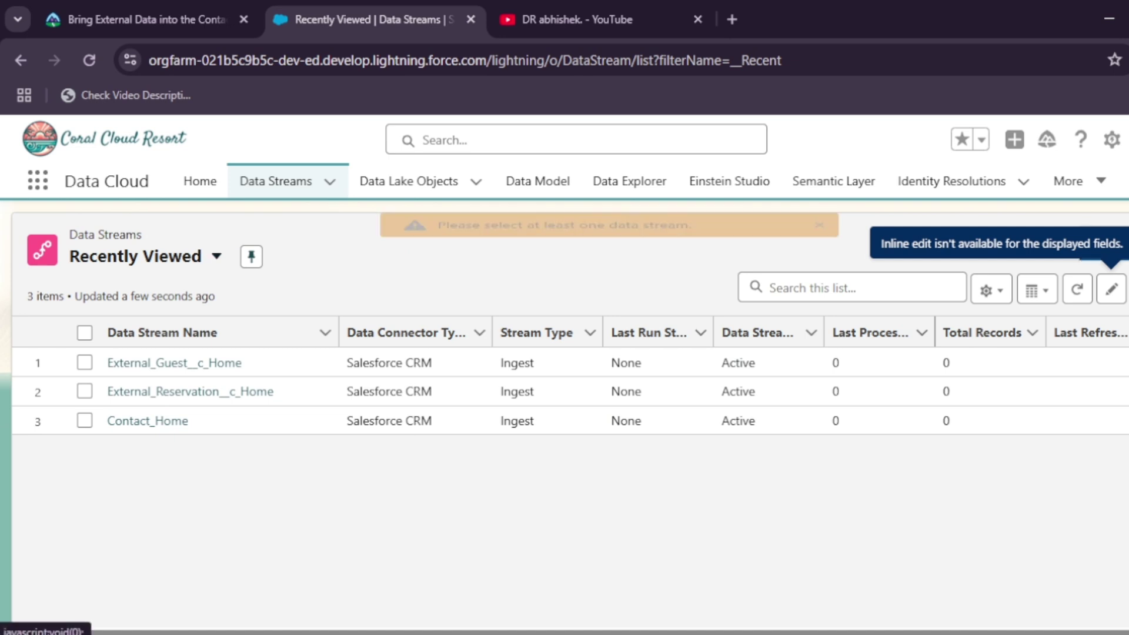
{"action": "left_click", "coordinate": [85, 334]}
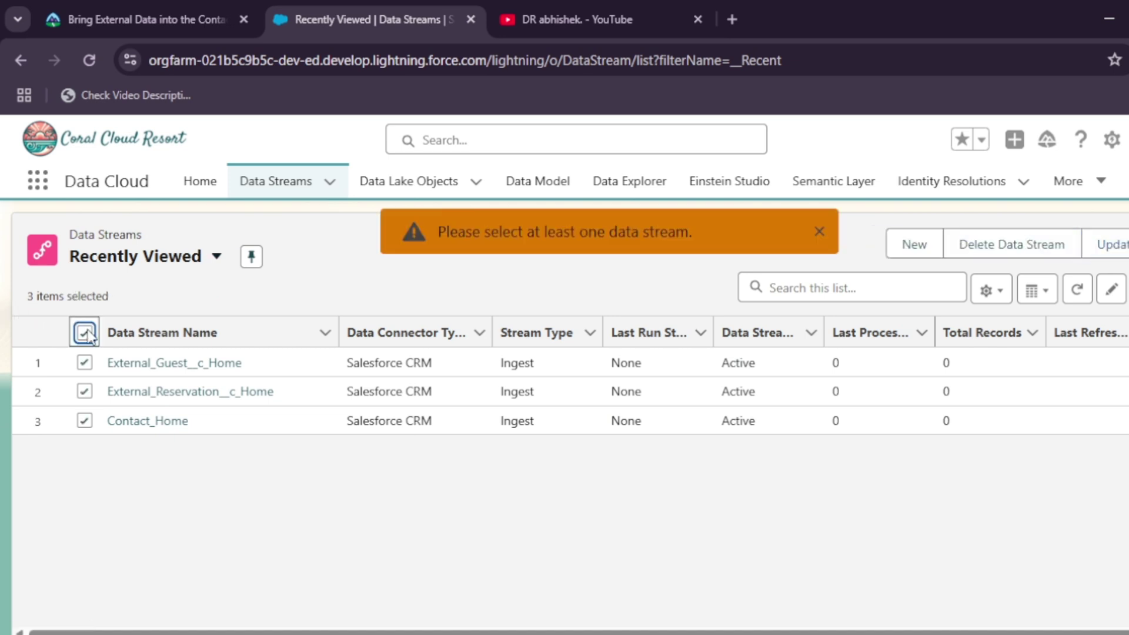
{"action": "left_click", "coordinate": [1076, 291]}
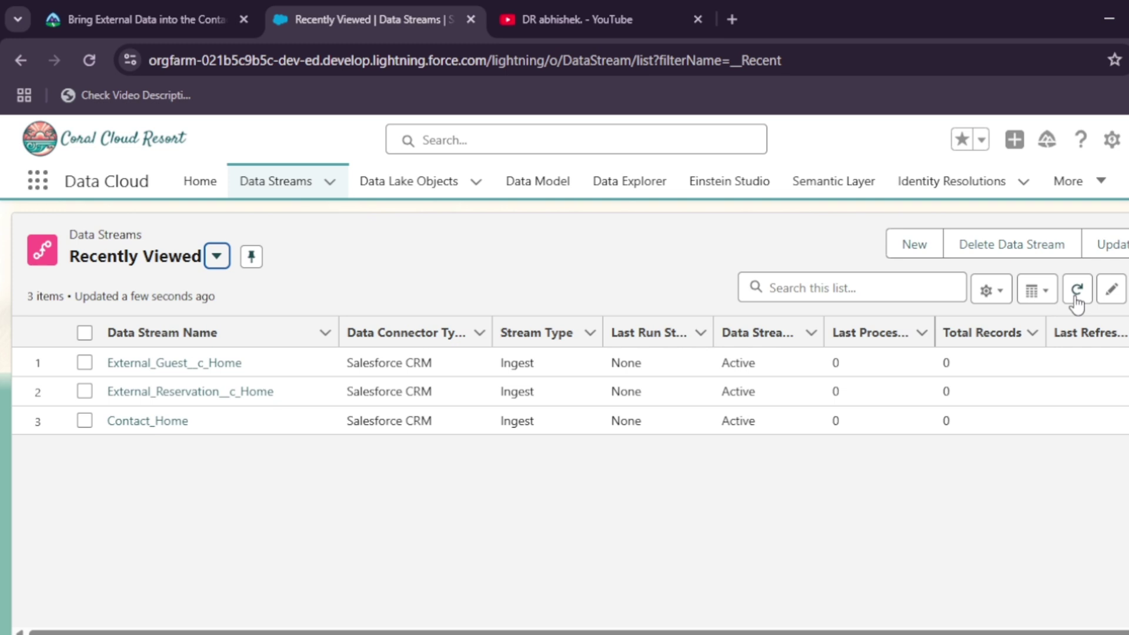
{"action": "left_click", "coordinate": [1076, 299]}
{"action": "left_click", "coordinate": [1075, 288]}
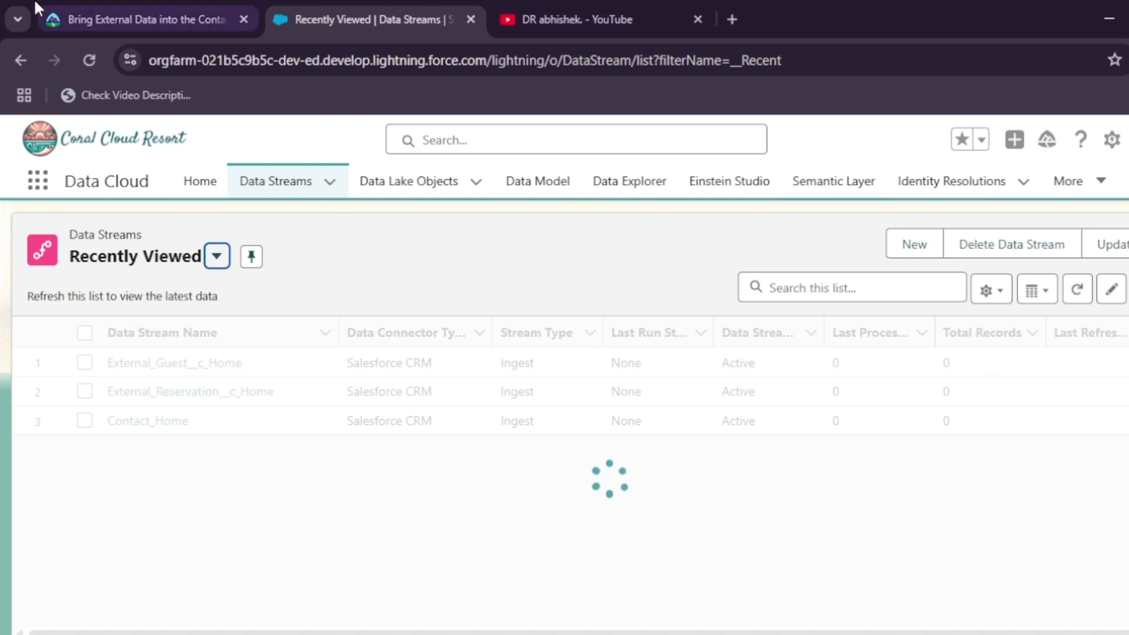
Step: Reread Trailhead's notes on redeploying, refreshing the page and data stream ingestion time, and return to the Data Streams list
{"action": "left_click", "coordinate": [61, 8]}
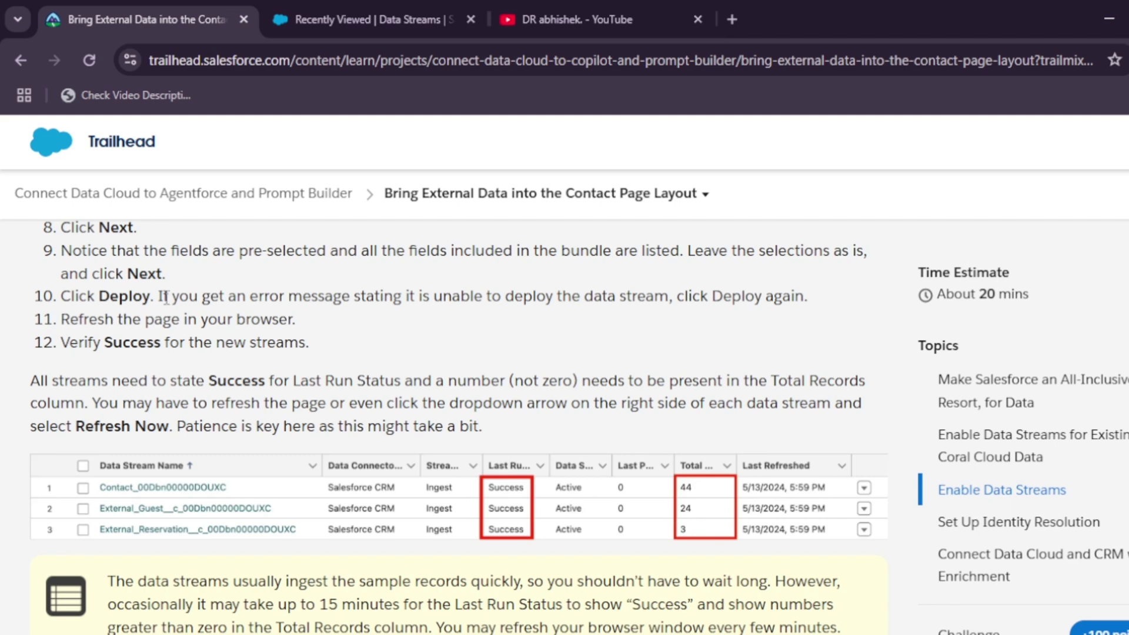
{"action": "left_click_drag", "start_coordinate": [172, 296], "coordinate": [259, 318]}
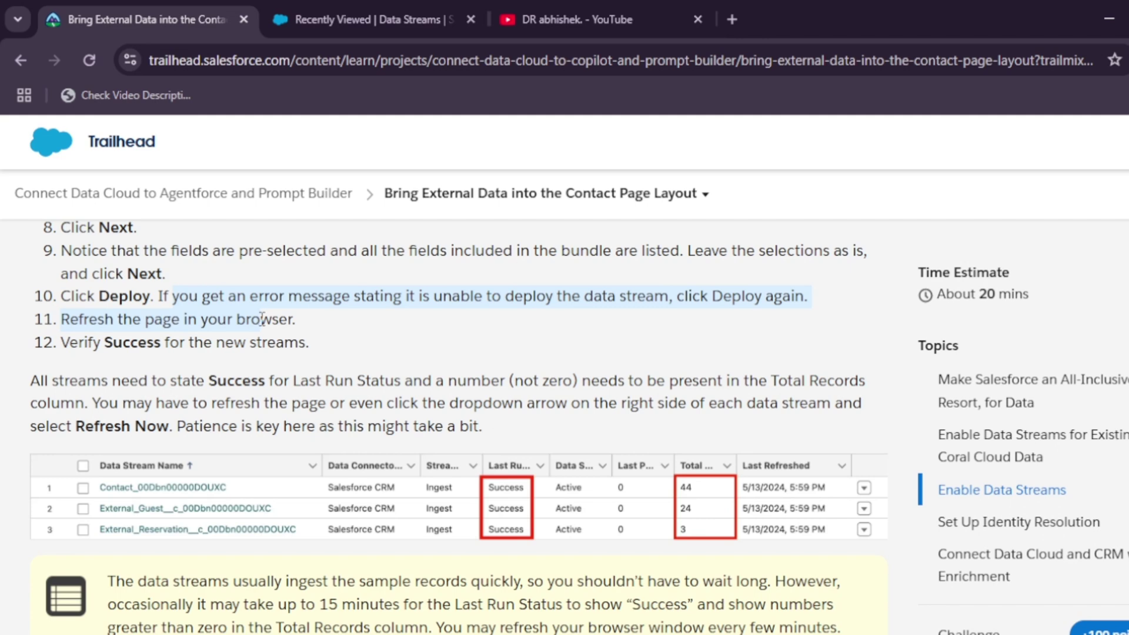
{"action": "scroll", "coordinate": [260, 318], "scroll_direction": "down", "scroll_amount": 3}
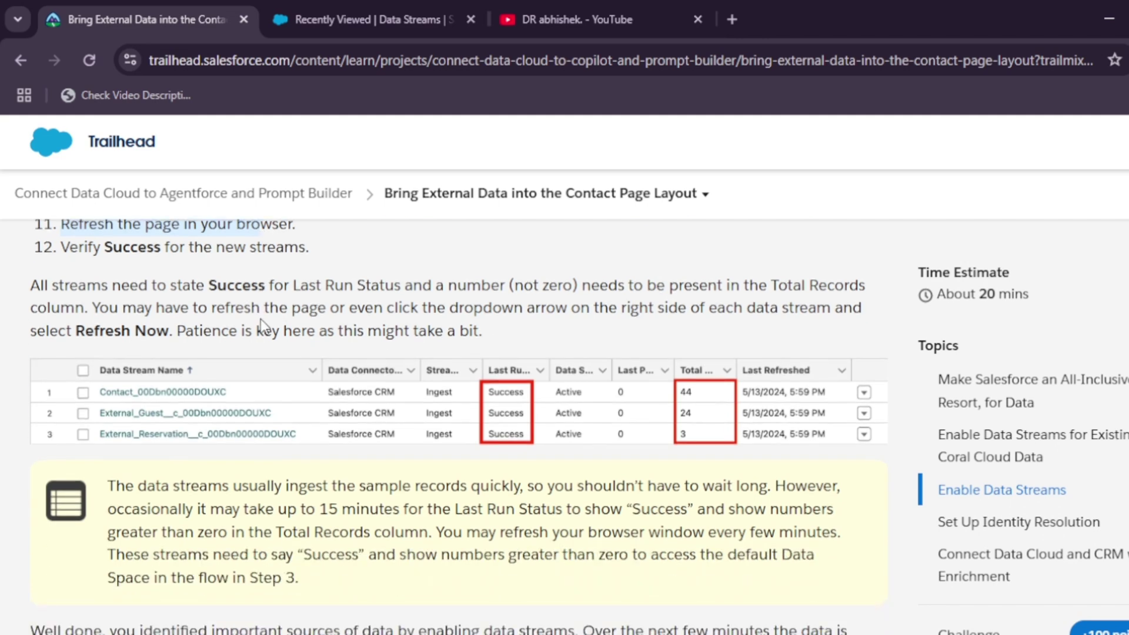
{"action": "left_click_drag", "start_coordinate": [98, 391], "coordinate": [393, 418]}
{"action": "double_click", "coordinate": [392, 415]}
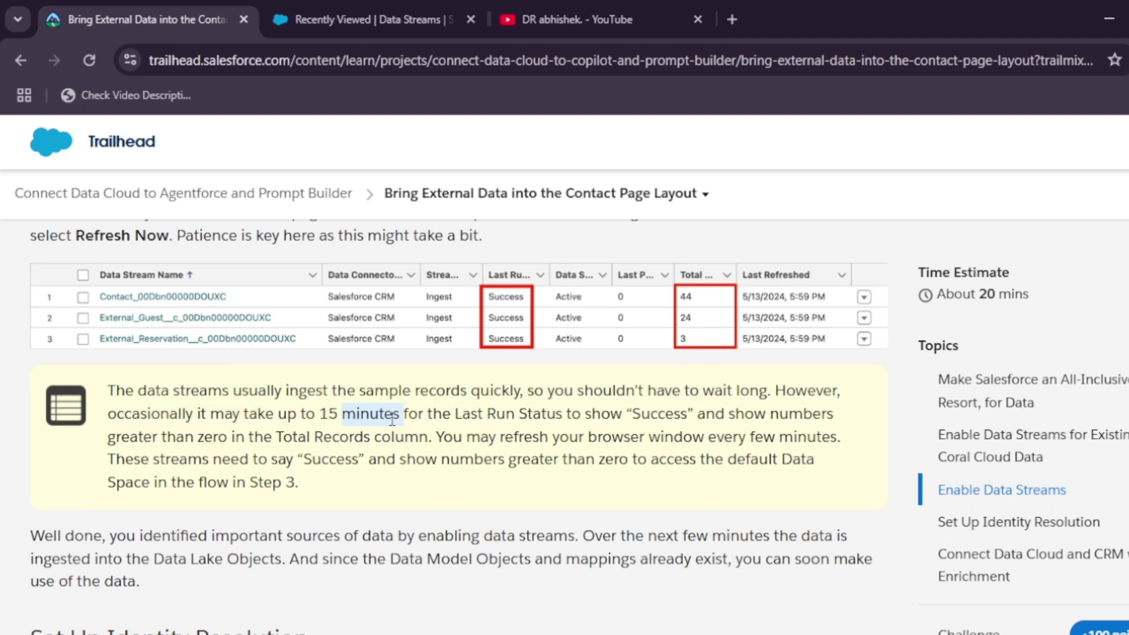
{"action": "double_click", "coordinate": [393, 414]}
{"action": "key", "text": "ctrl+Tab"}
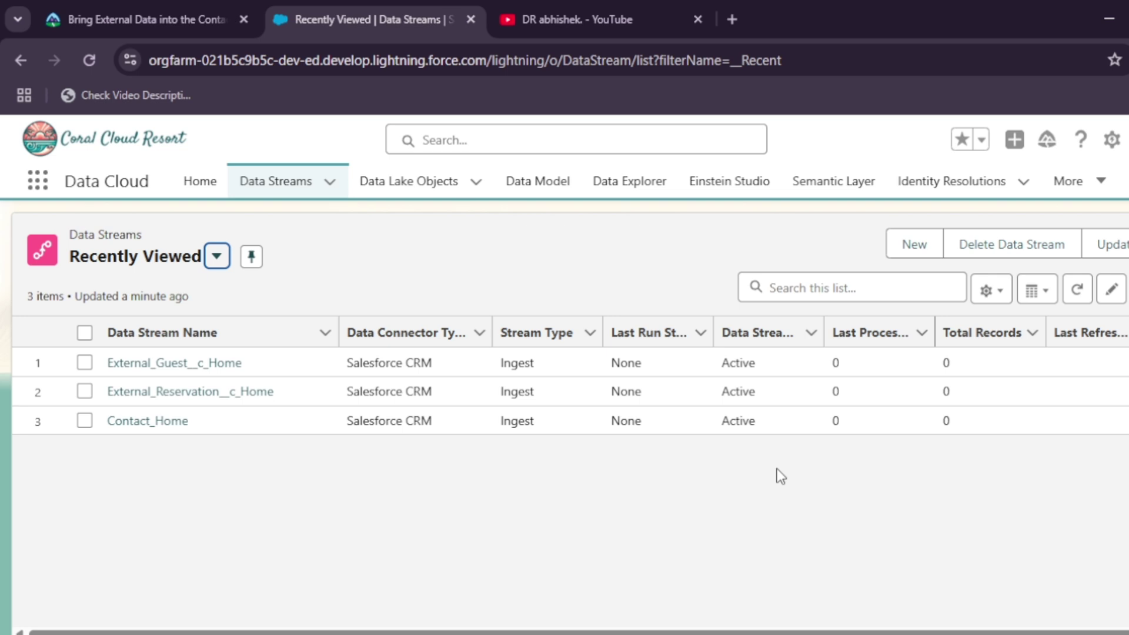
Step: Repeat the update on all three data streams and keep refreshing the list until their Last Run Status is Success
{"action": "left_click", "coordinate": [1077, 288]}
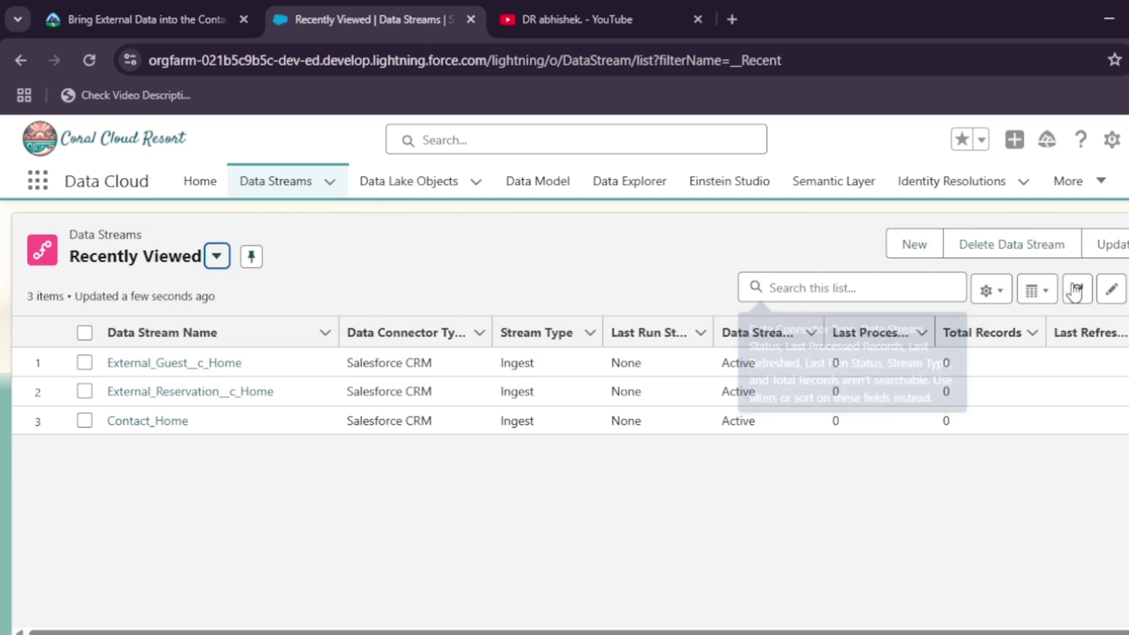
{"action": "left_click", "coordinate": [1121, 257]}
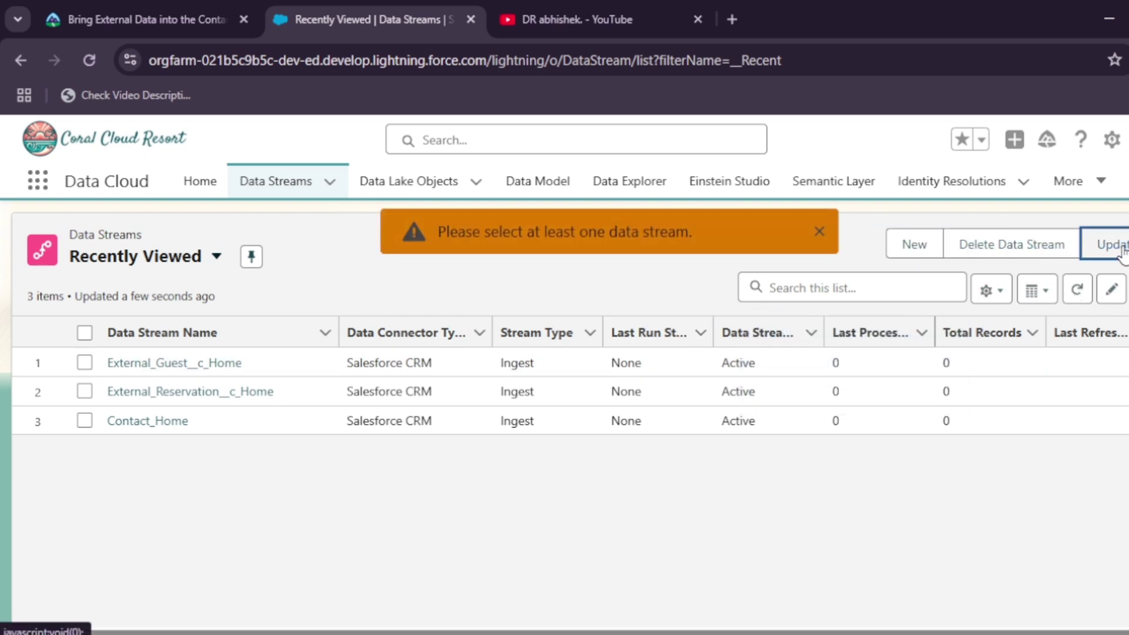
{"action": "left_click", "coordinate": [84, 334]}
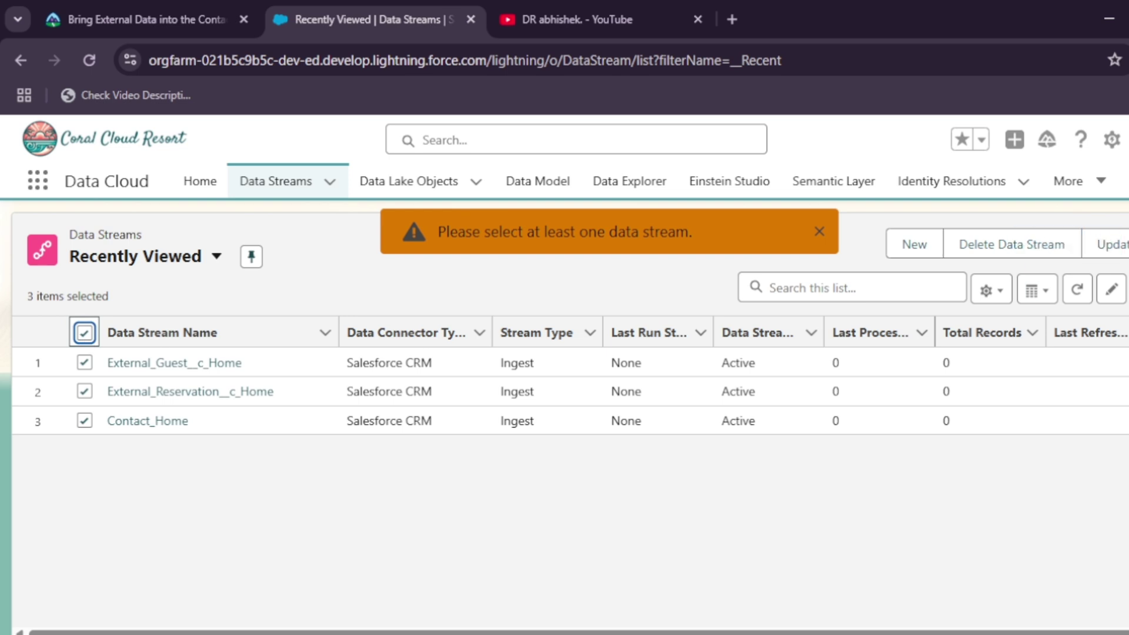
{"action": "left_click", "coordinate": [1111, 243]}
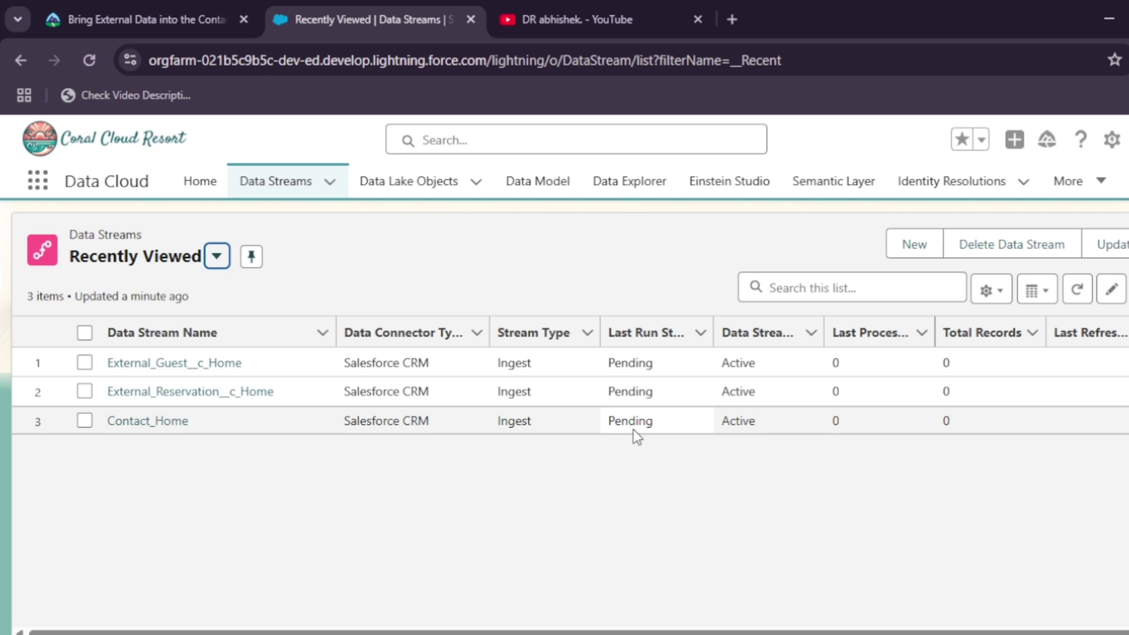
{"action": "left_click", "coordinate": [1077, 289]}
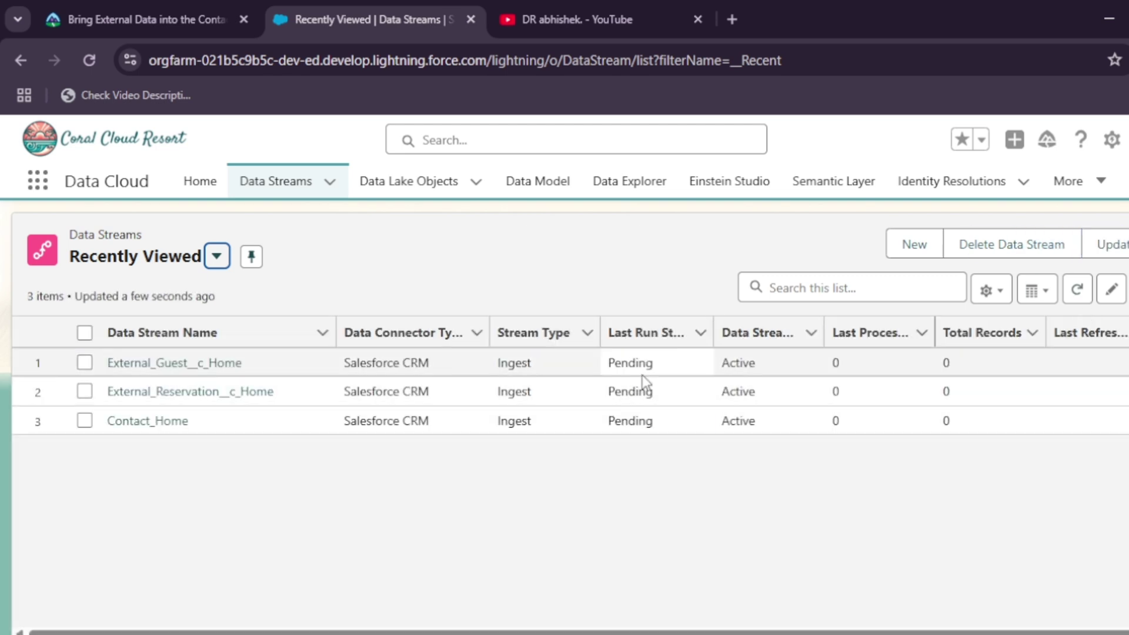
{"action": "left_click", "coordinate": [84, 332]}
{"action": "left_click", "coordinate": [1111, 244]}
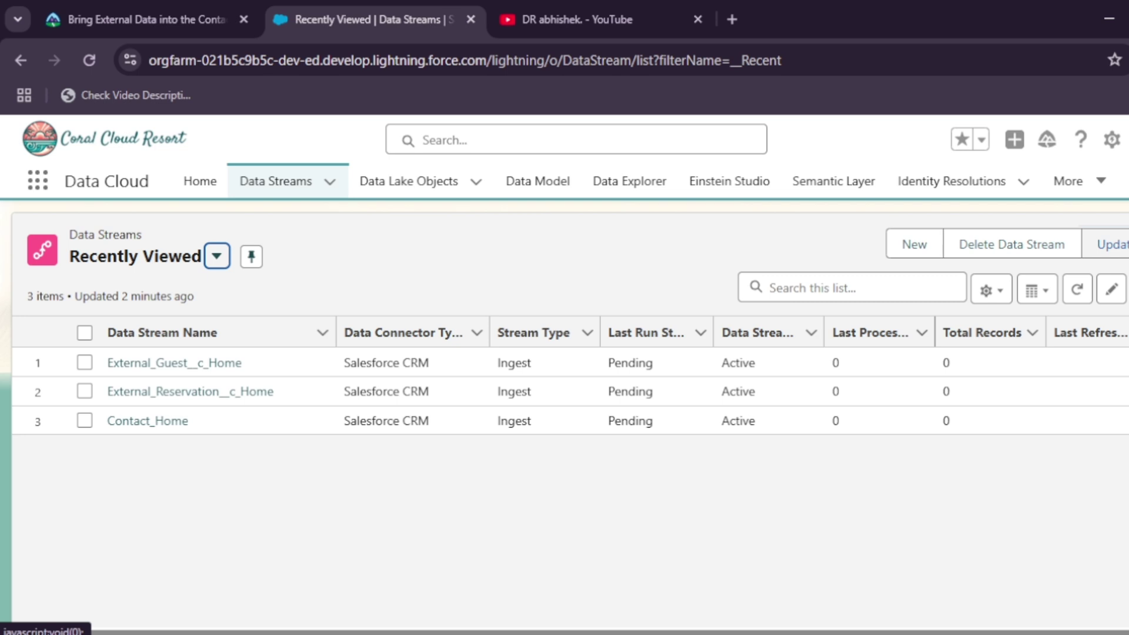
{"action": "left_click", "coordinate": [1077, 289]}
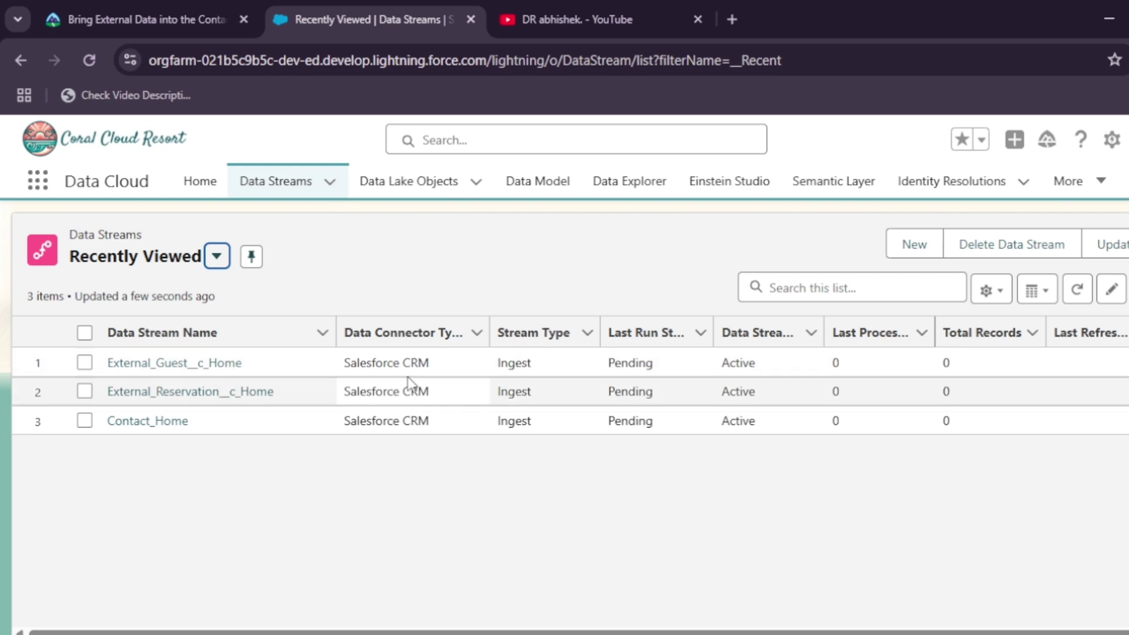
{"action": "left_click", "coordinate": [1076, 289]}
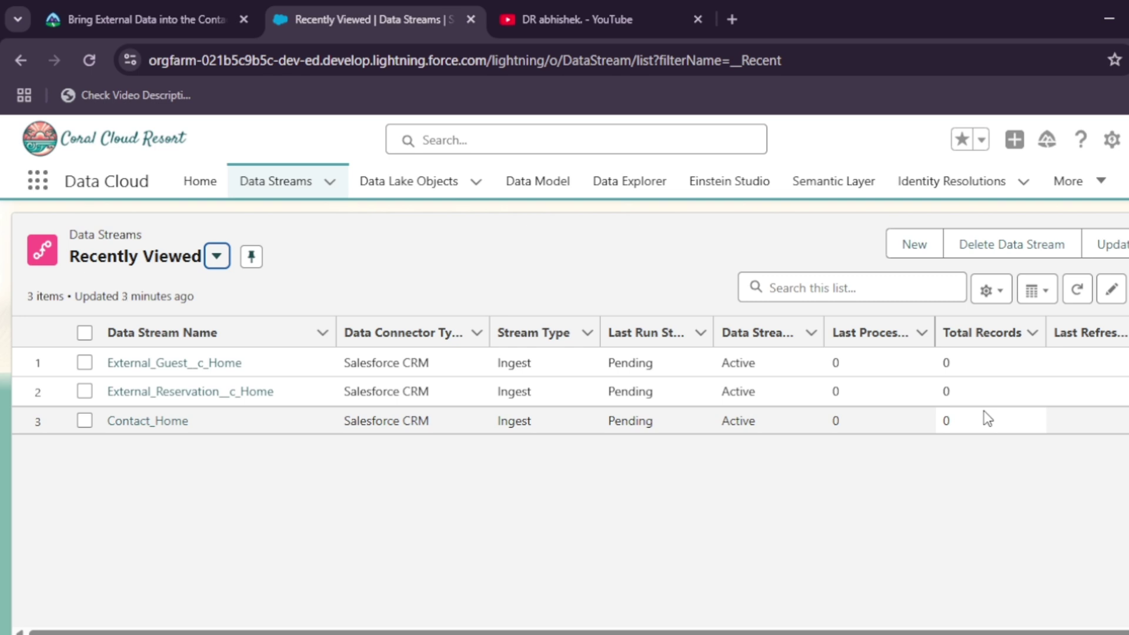
{"action": "left_click", "coordinate": [1078, 292]}
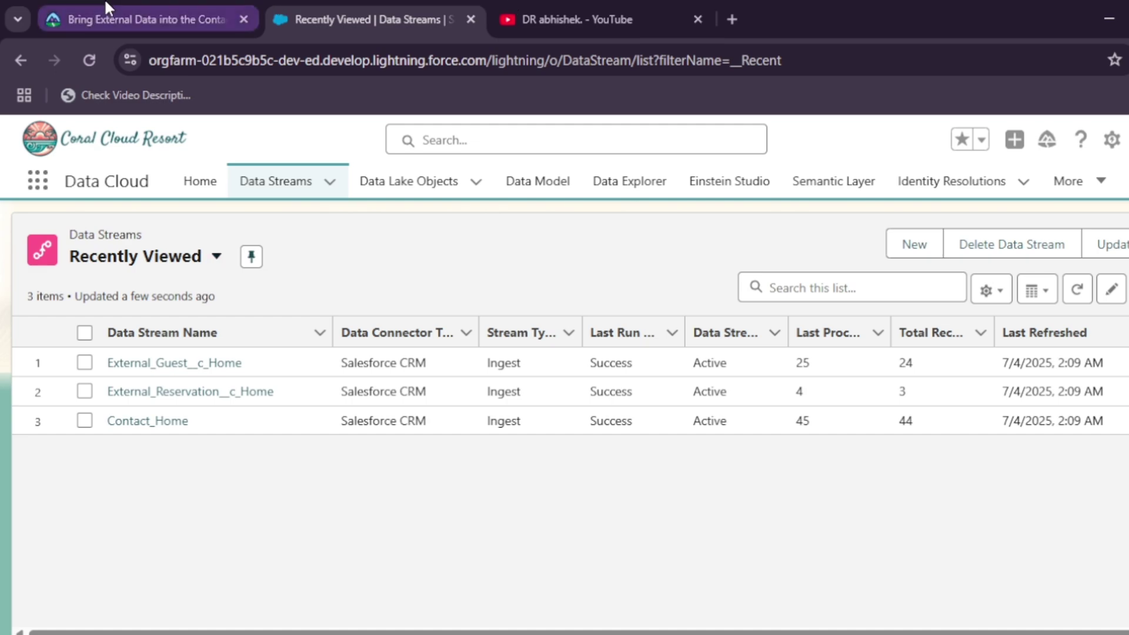
Step: Recheck the data stream requirements in Trailhead and read the opening Set Up Identity Resolution instructions
{"action": "left_click", "coordinate": [111, 15]}
{"action": "scroll", "coordinate": [571, 299], "scroll_direction": "down", "scroll_amount": 10}
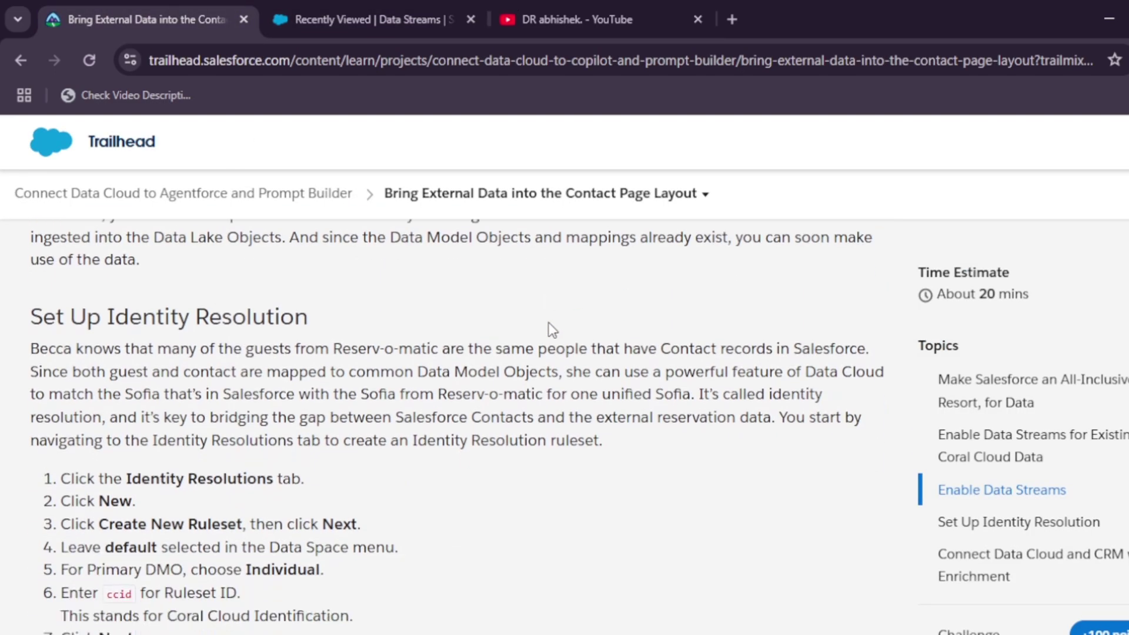
{"action": "scroll", "coordinate": [547, 320], "scroll_direction": "up", "scroll_amount": 7}
{"action": "scroll", "coordinate": [546, 317], "scroll_direction": "up", "scroll_amount": 5}
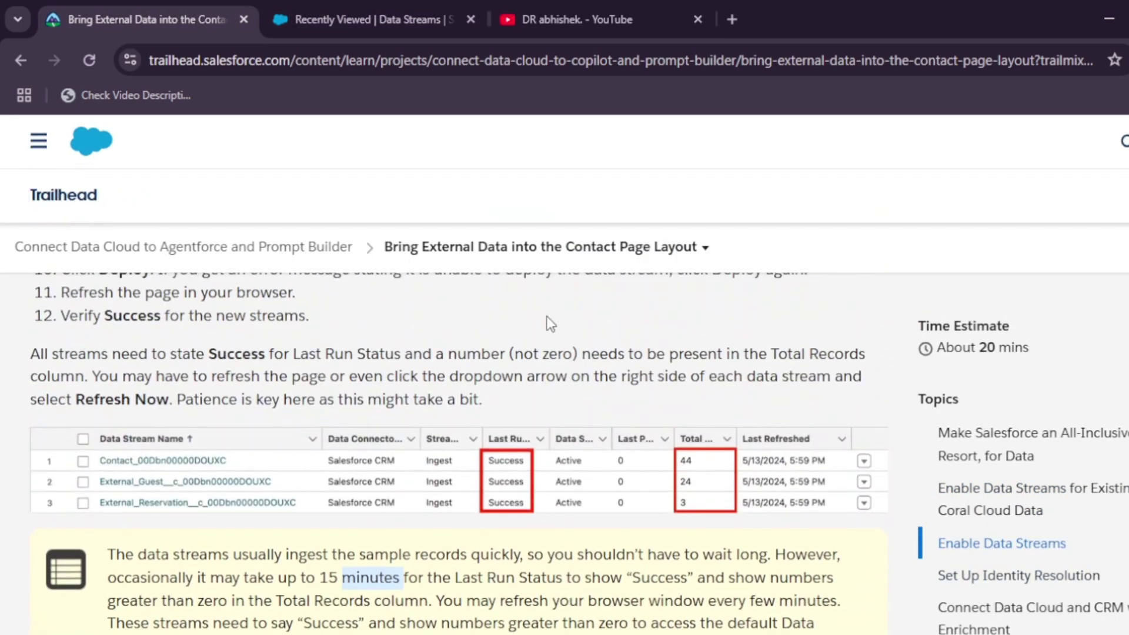
{"action": "scroll", "coordinate": [547, 317], "scroll_direction": "down", "scroll_amount": 9}
{"action": "scroll", "coordinate": [545, 316], "scroll_direction": "down", "scroll_amount": 1}
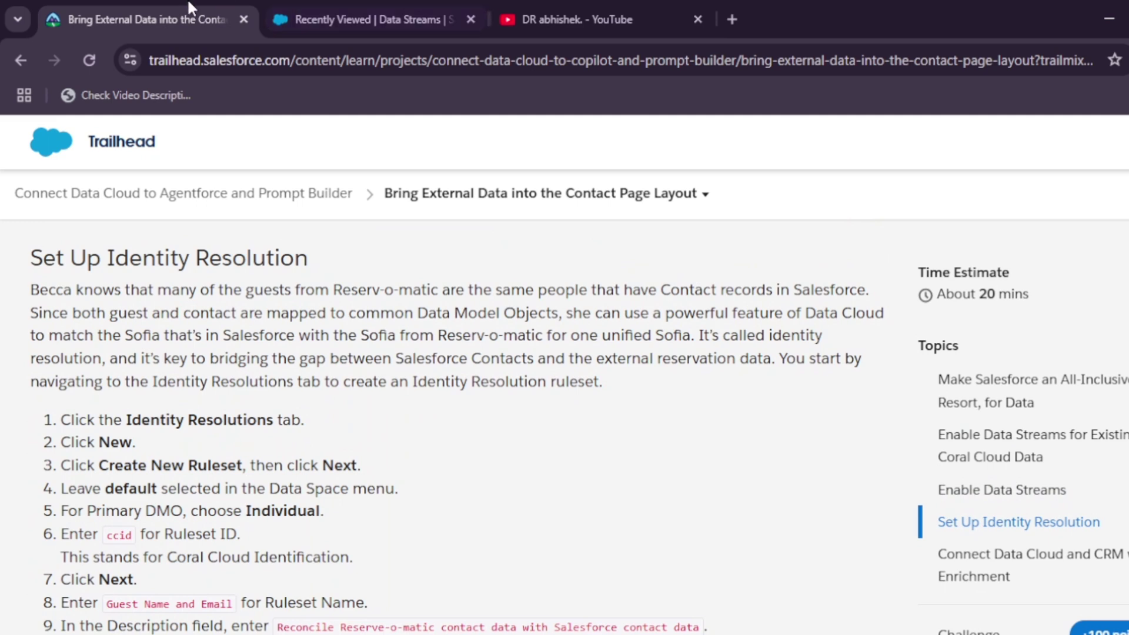
Step: Open the Identity Resolutions list in Data Cloud and start a new ruleset
{"action": "left_click", "coordinate": [321, 14]}
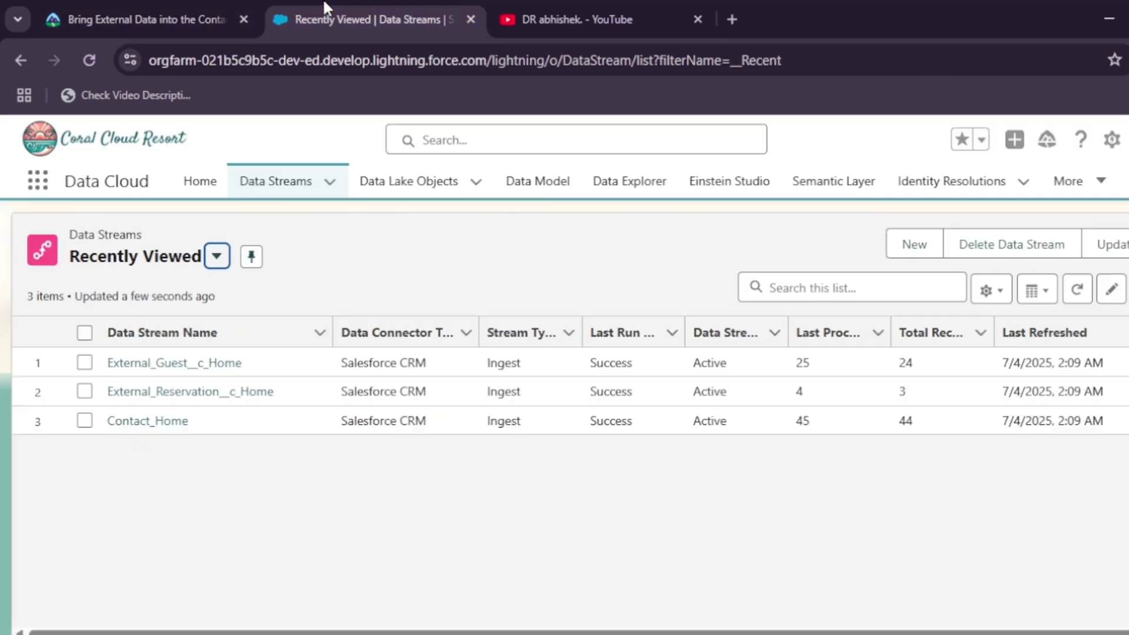
{"action": "left_click", "coordinate": [945, 180]}
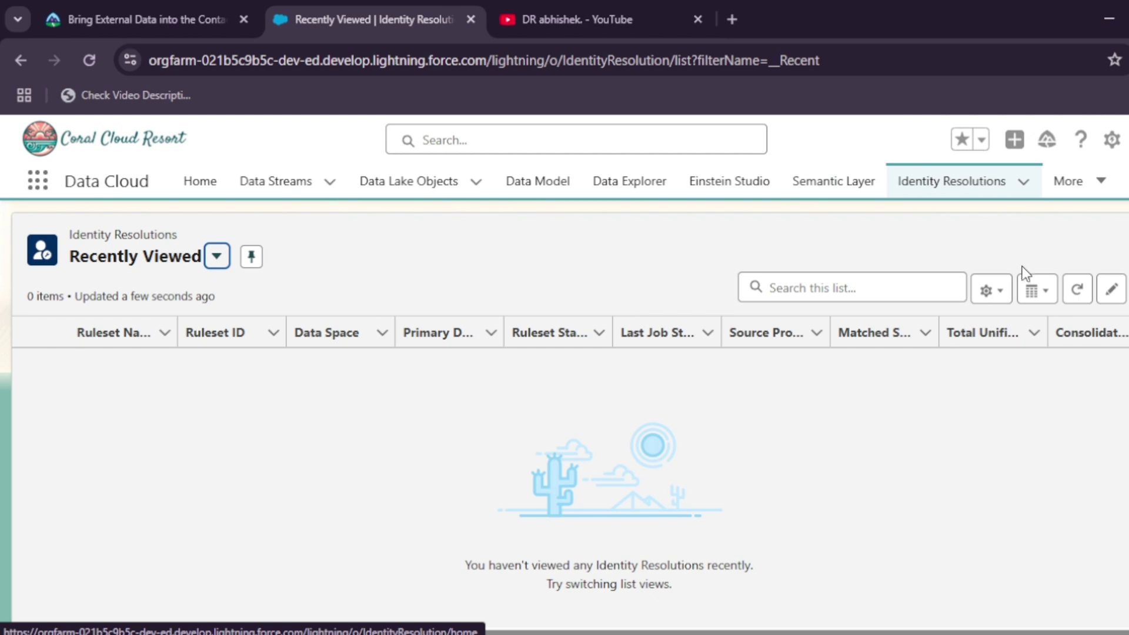
{"action": "left_click", "coordinate": [217, 256]}
{"action": "left_click", "coordinate": [217, 256]}
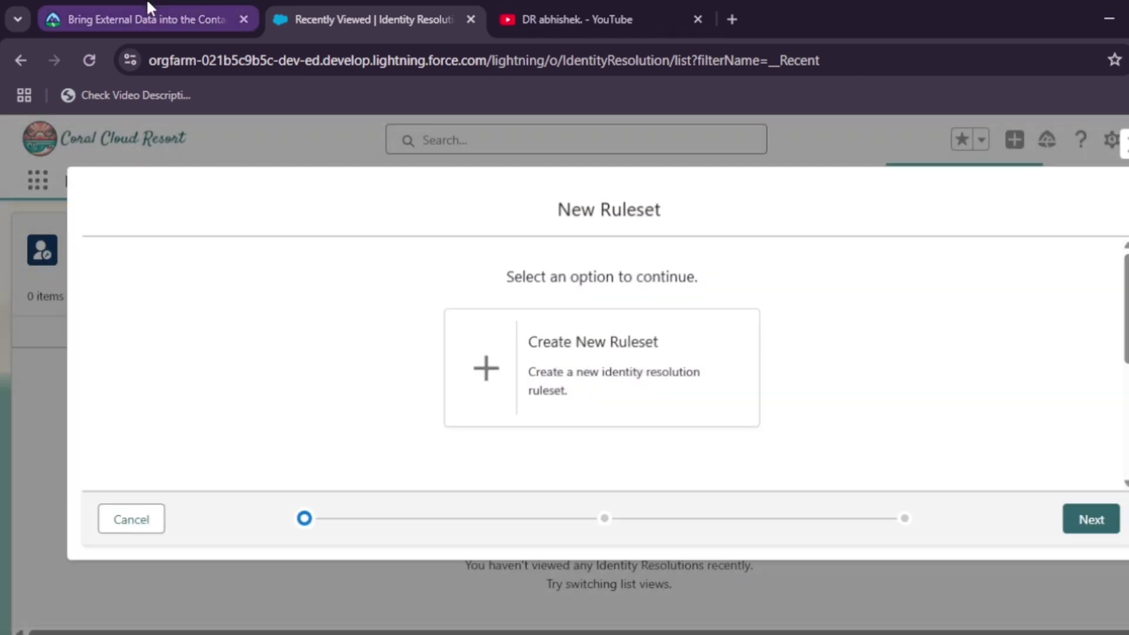
Step: Check Trailhead's instructions for creating the identity resolution ruleset and return to the New Ruleset options
{"action": "left_click", "coordinate": [147, 13]}
{"action": "scroll", "coordinate": [253, 301], "scroll_direction": "down", "scroll_amount": 3}
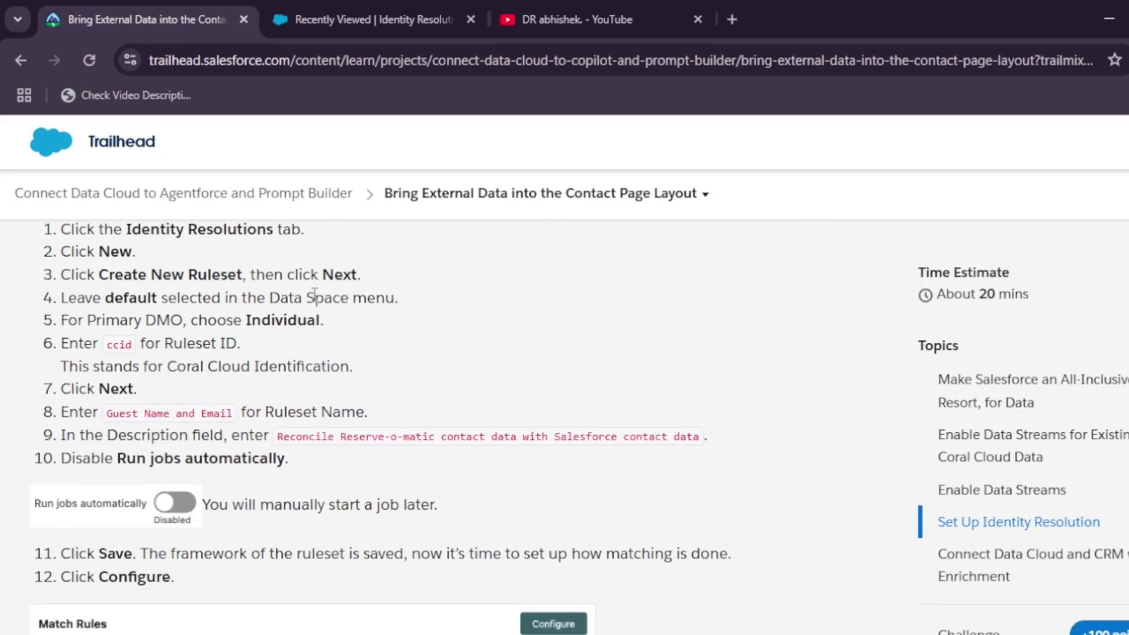
{"action": "left_click", "coordinate": [352, 5]}
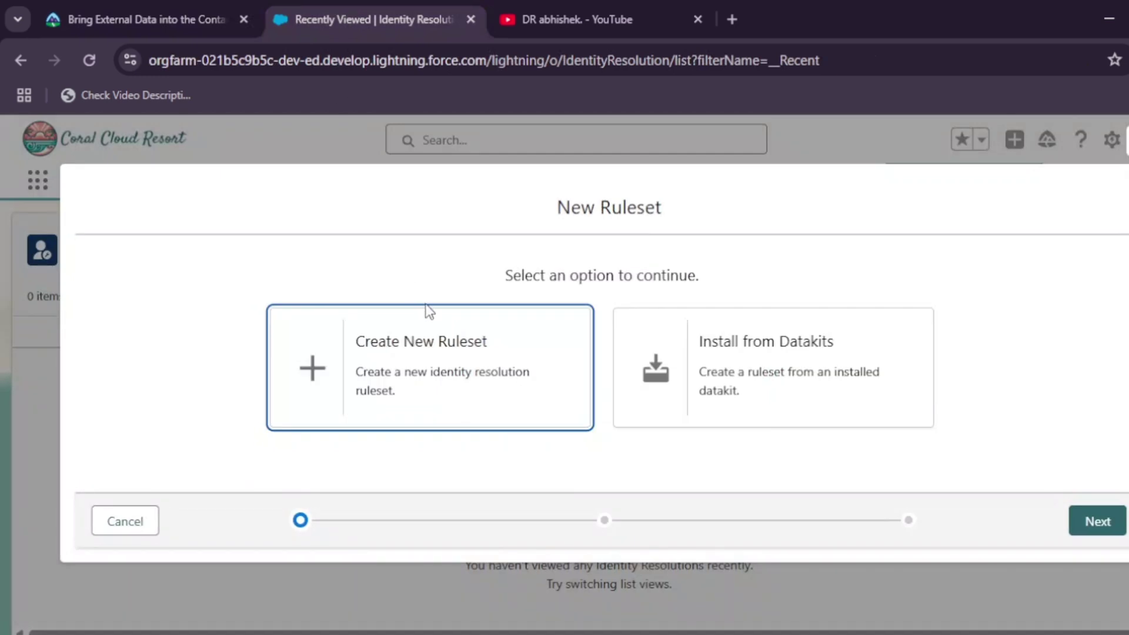
Step: Create a new ruleset in the default data space with Individual as both the primary and the match-to data model object
{"action": "left_click", "coordinate": [449, 351]}
{"action": "left_click", "coordinate": [1100, 524]}
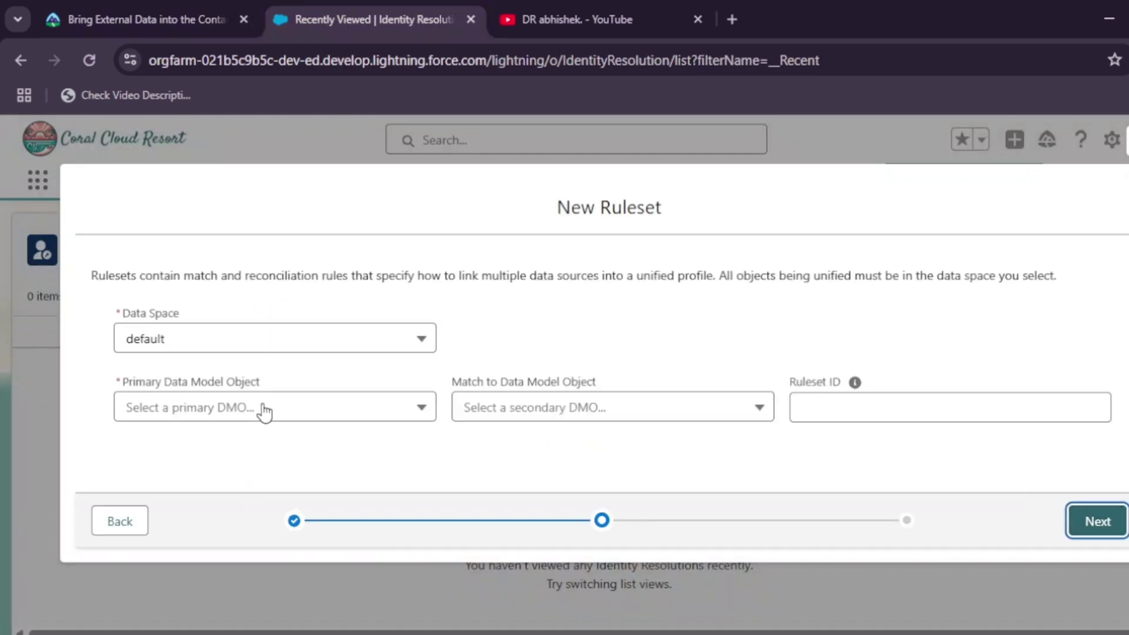
{"action": "left_click", "coordinate": [270, 406]}
{"action": "left_click", "coordinate": [254, 445]}
{"action": "left_click", "coordinate": [605, 415]}
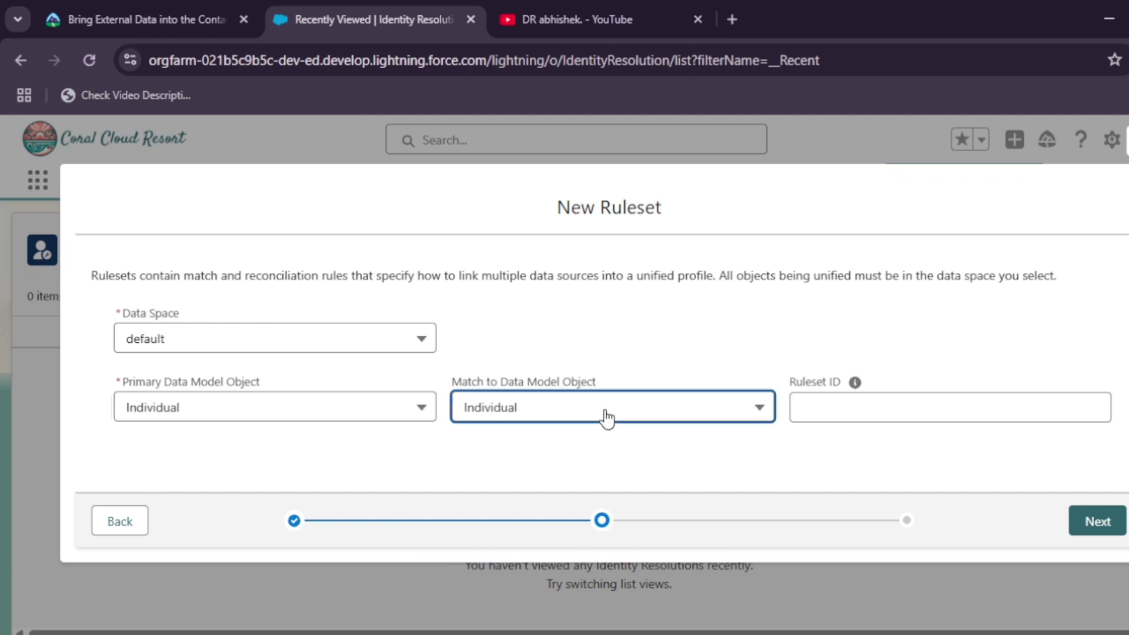
{"action": "left_click", "coordinate": [613, 445]}
Step: Copy the ruleset ID ccid from Trailhead into the new ruleset and continue to the naming page
{"action": "left_click", "coordinate": [142, 20]}
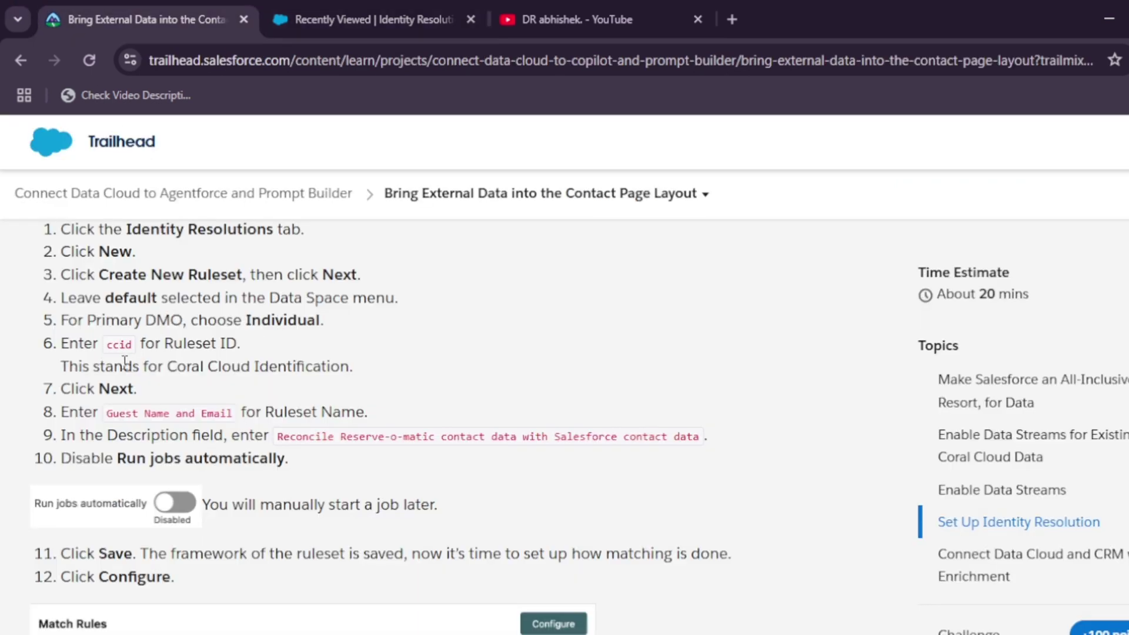
{"action": "left_click_drag", "start_coordinate": [109, 347], "coordinate": [135, 348]}
{"action": "key", "text": "ctrl+c"}
{"action": "left_click", "coordinate": [440, 2]}
{"action": "left_click", "coordinate": [840, 413]}
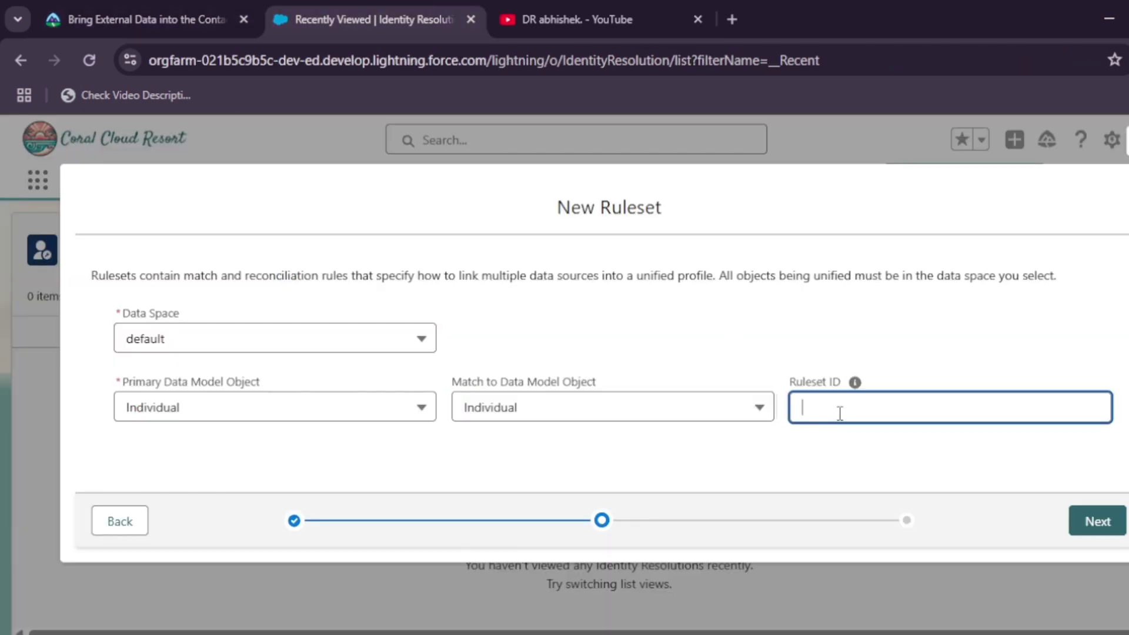
{"action": "key", "text": "ctrl+v"}
{"action": "left_click", "coordinate": [1097, 521]}
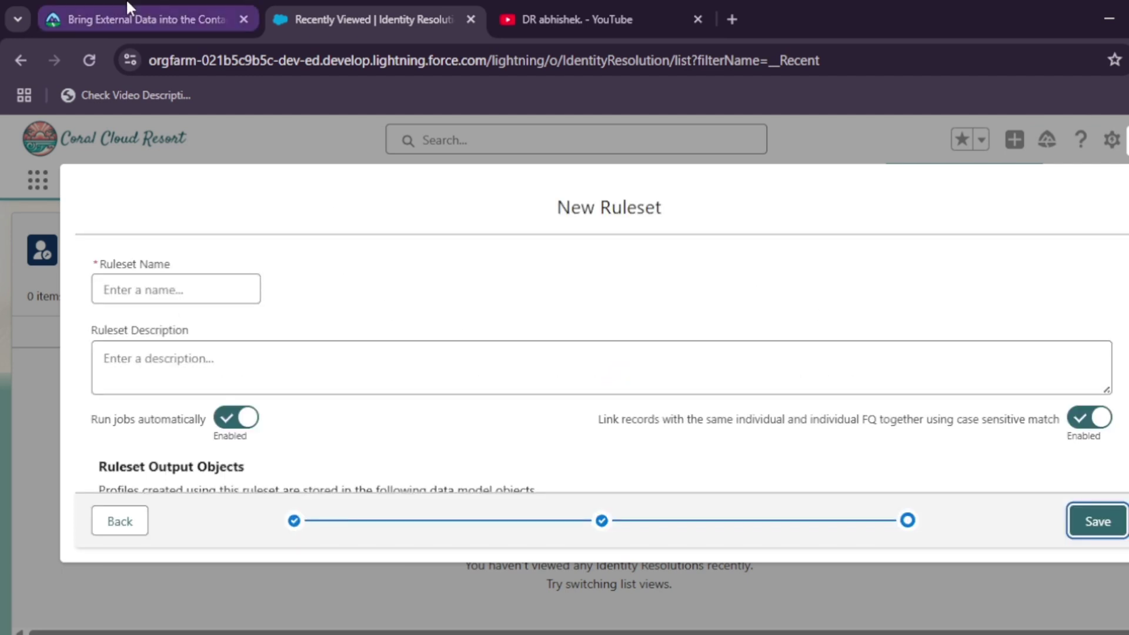
Step: Name the ruleset "Guest Name and Email", copying the text from the Trailhead instructions
{"action": "left_click", "coordinate": [128, 18]}
{"action": "scroll", "coordinate": [229, 280], "scroll_direction": "down", "scroll_amount": 2}
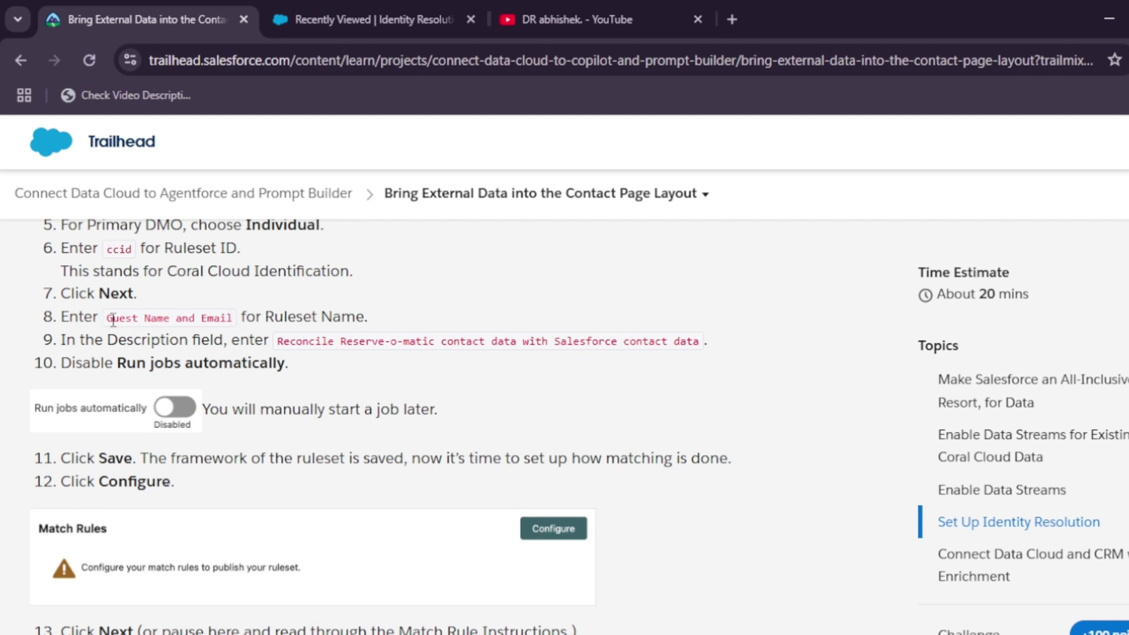
{"action": "left_click_drag", "start_coordinate": [107, 318], "coordinate": [230, 332]}
{"action": "left_click_drag", "start_coordinate": [106, 317], "coordinate": [229, 316]}
{"action": "key", "text": "ctrl+c"}
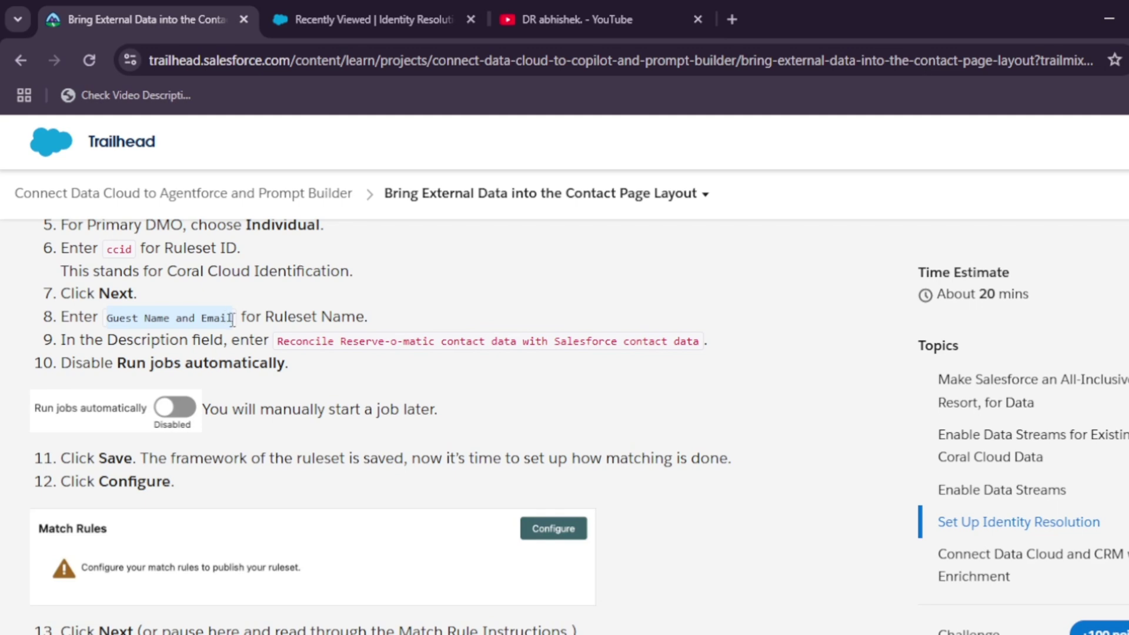
{"action": "left_click", "coordinate": [340, 8]}
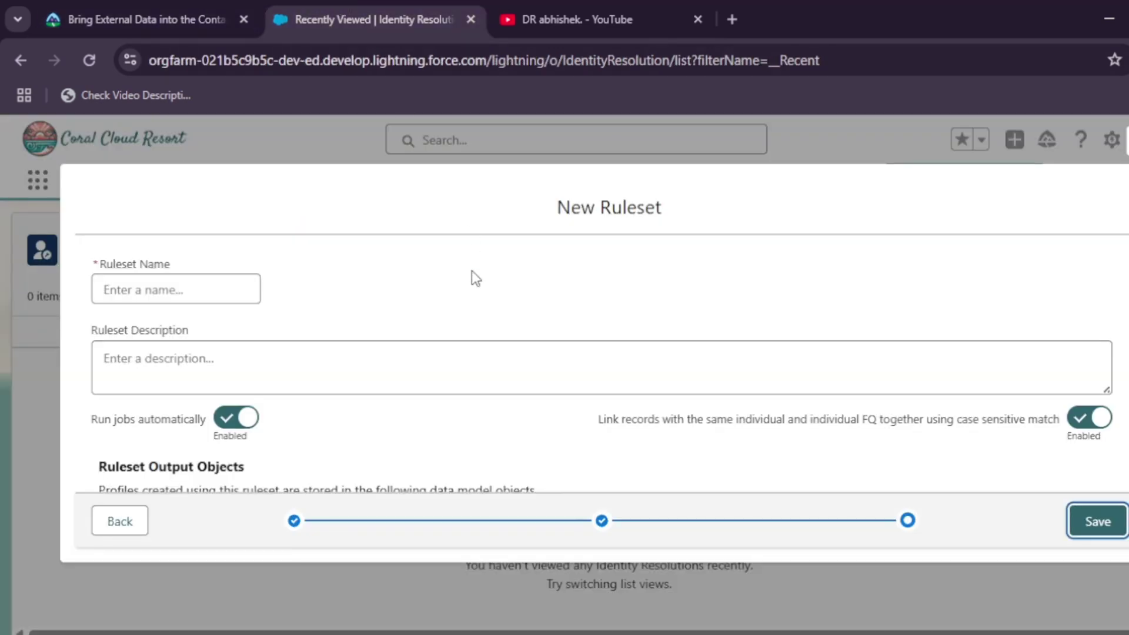
{"action": "left_click", "coordinate": [213, 281]}
{"action": "key", "text": "ctrl+v"}
Step: Set the ruleset description to "Reconcile Reserve-o-matic contact data with Salesforce contact data", copied from Trailhead
{"action": "left_click", "coordinate": [214, 12]}
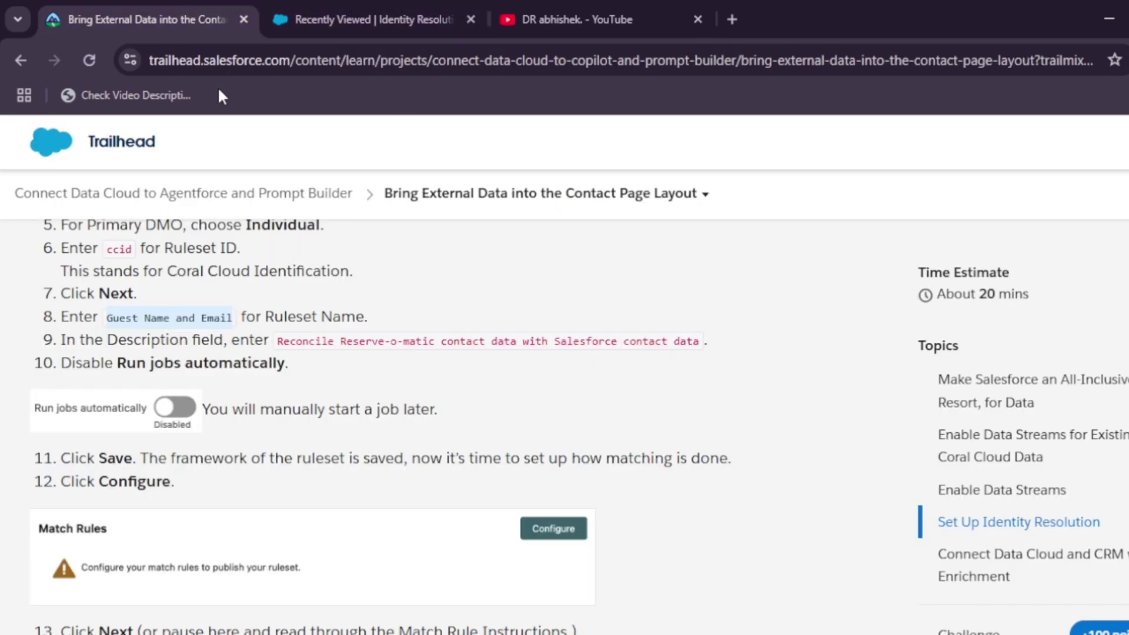
{"action": "left_click_drag", "start_coordinate": [274, 345], "coordinate": [703, 347]}
{"action": "key", "text": "ctrl+c"}
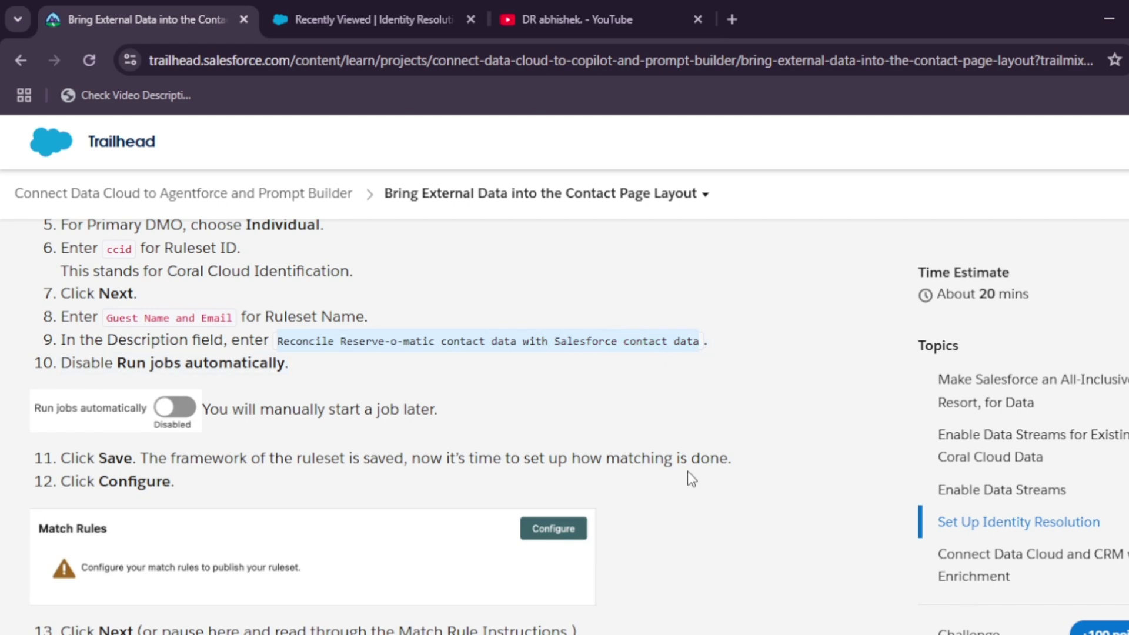
{"action": "left_click", "coordinate": [402, 9]}
{"action": "left_click", "coordinate": [418, 366]}
{"action": "key", "text": "ctrl+v"}
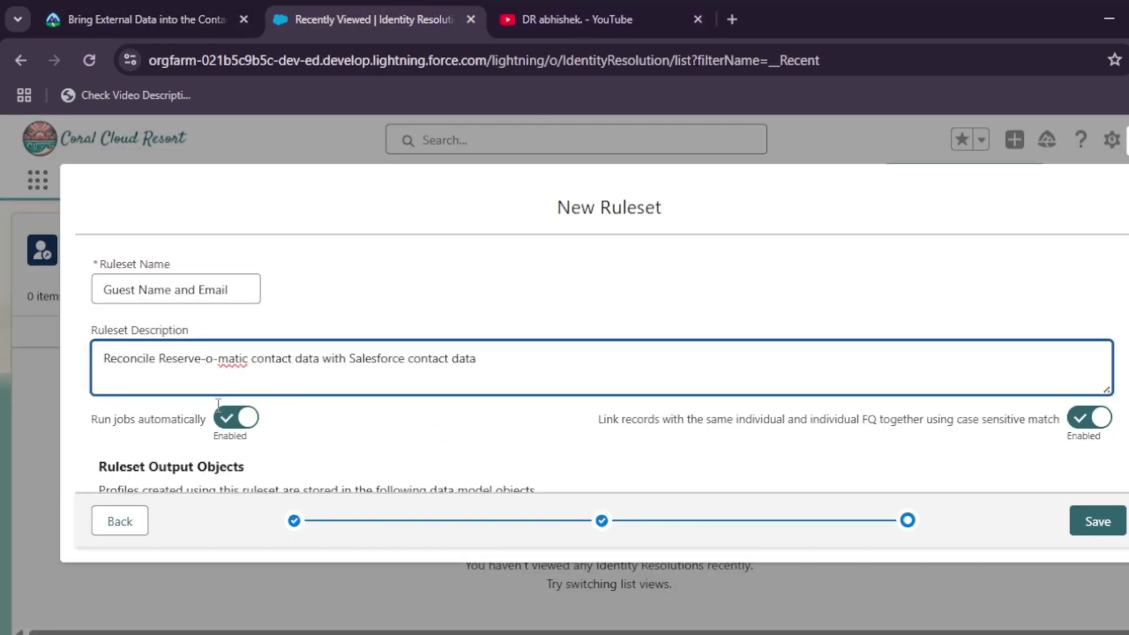
Step: Disable automatic job runs for the ruleset, review its output objects and save it
{"action": "left_click", "coordinate": [235, 417]}
{"action": "scroll", "coordinate": [524, 424], "scroll_direction": "down", "scroll_amount": 3}
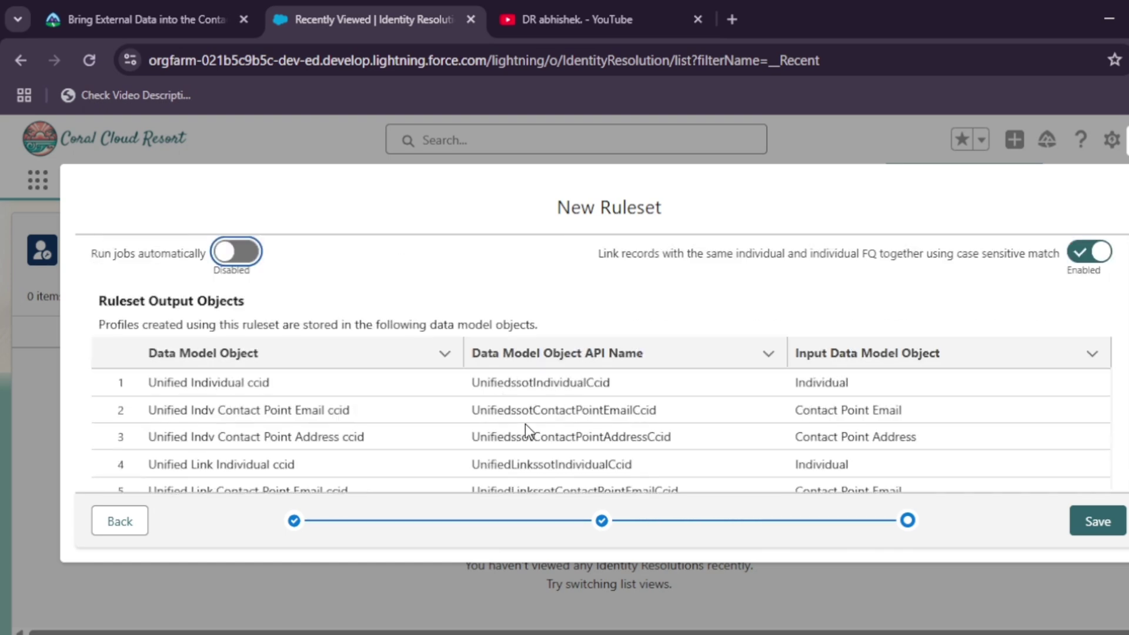
{"action": "scroll", "coordinate": [524, 424], "scroll_direction": "up", "scroll_amount": 4}
{"action": "scroll", "coordinate": [524, 424], "scroll_direction": "down", "scroll_amount": 5}
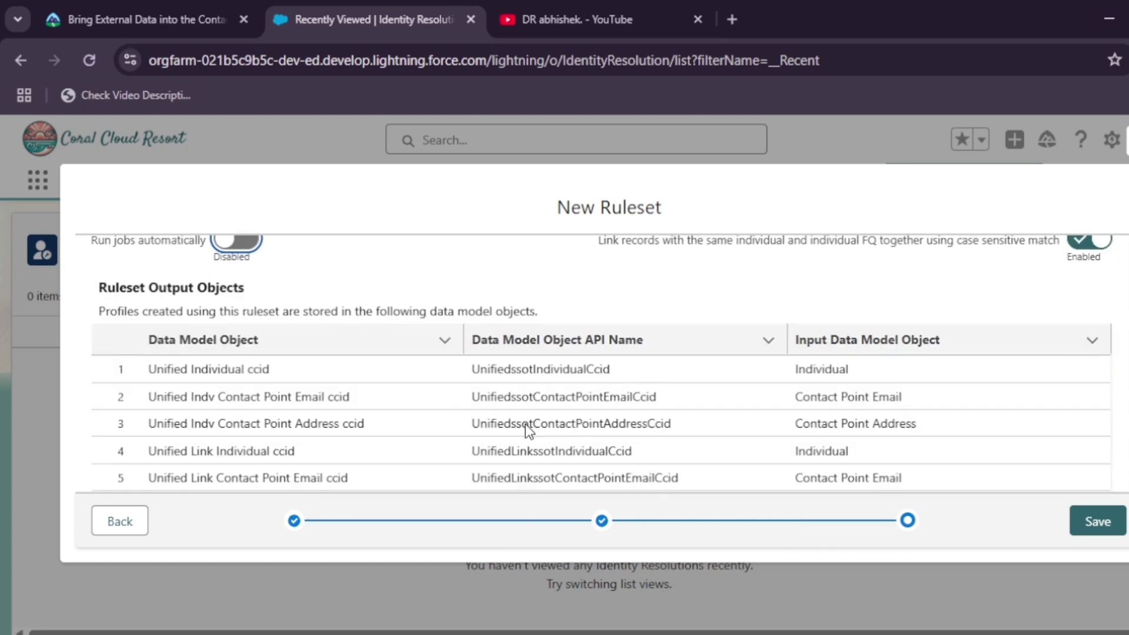
{"action": "left_click", "coordinate": [1097, 521]}
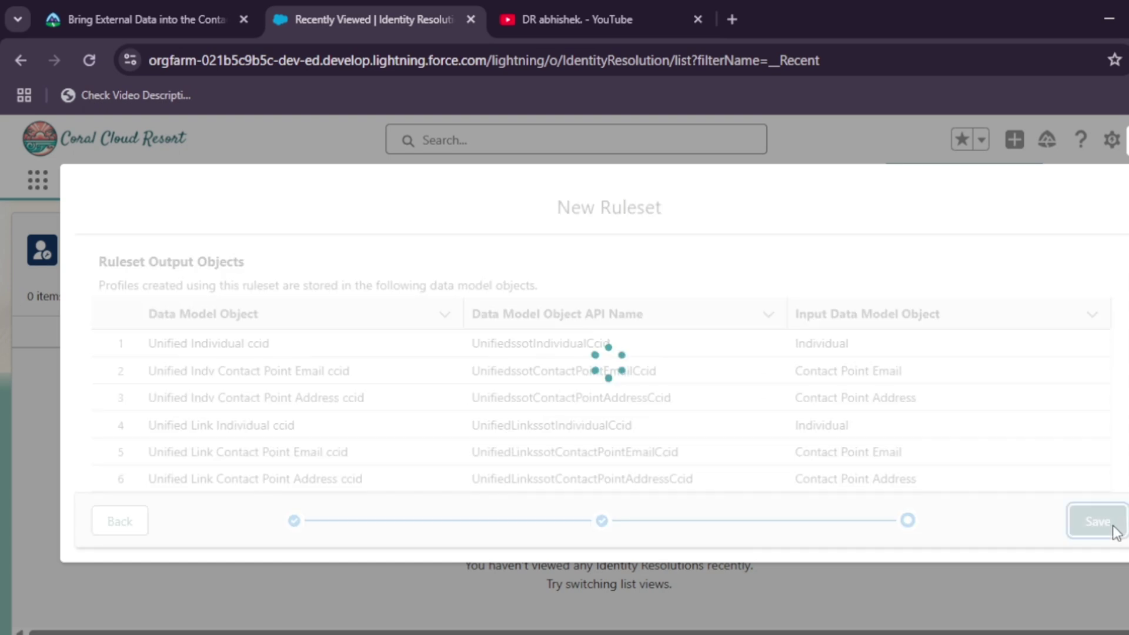
Step: Read Trailhead's match rule steps, go through the ruleset's Match Rule Instructions and open Match Rule 1 for configuration
{"action": "left_click", "coordinate": [168, 18]}
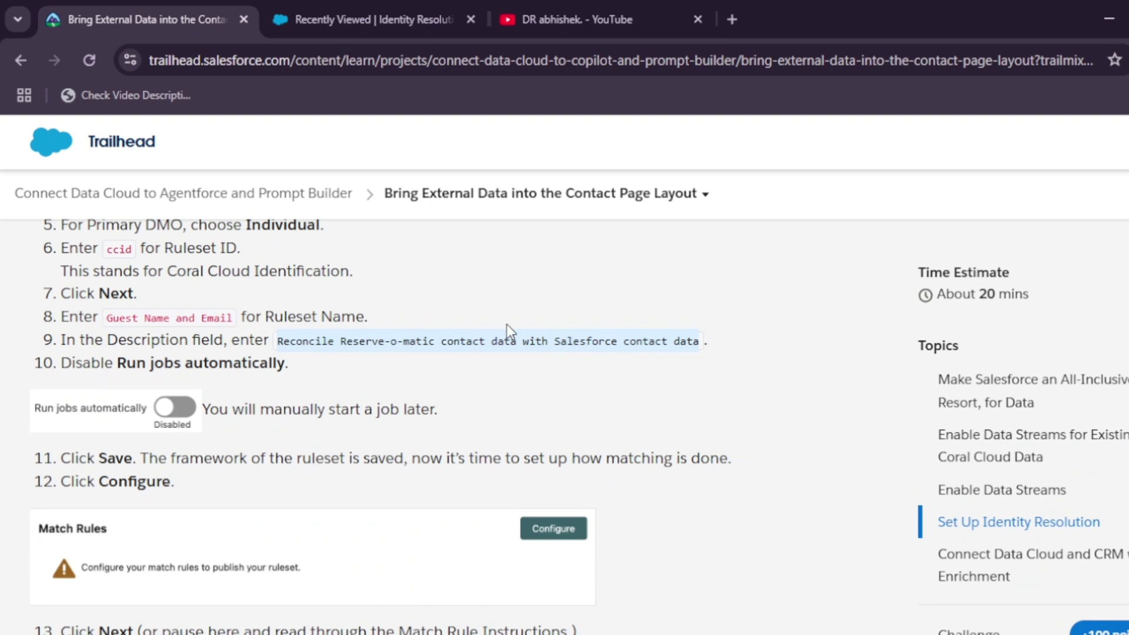
{"action": "scroll", "coordinate": [506, 325], "scroll_direction": "down", "scroll_amount": 6}
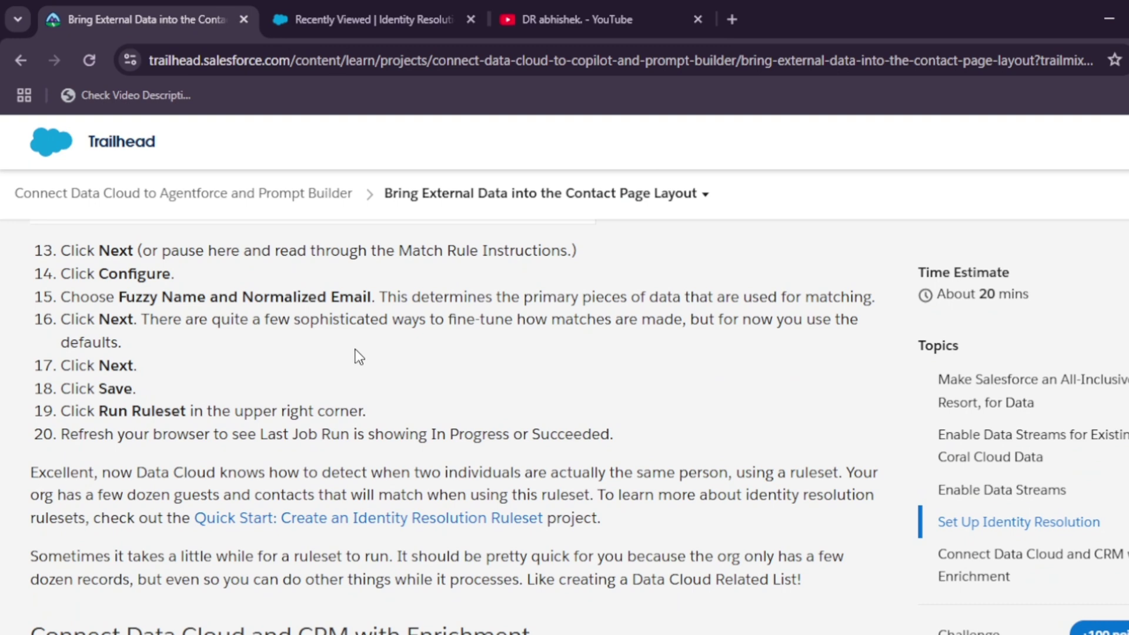
{"action": "left_click", "coordinate": [389, 2]}
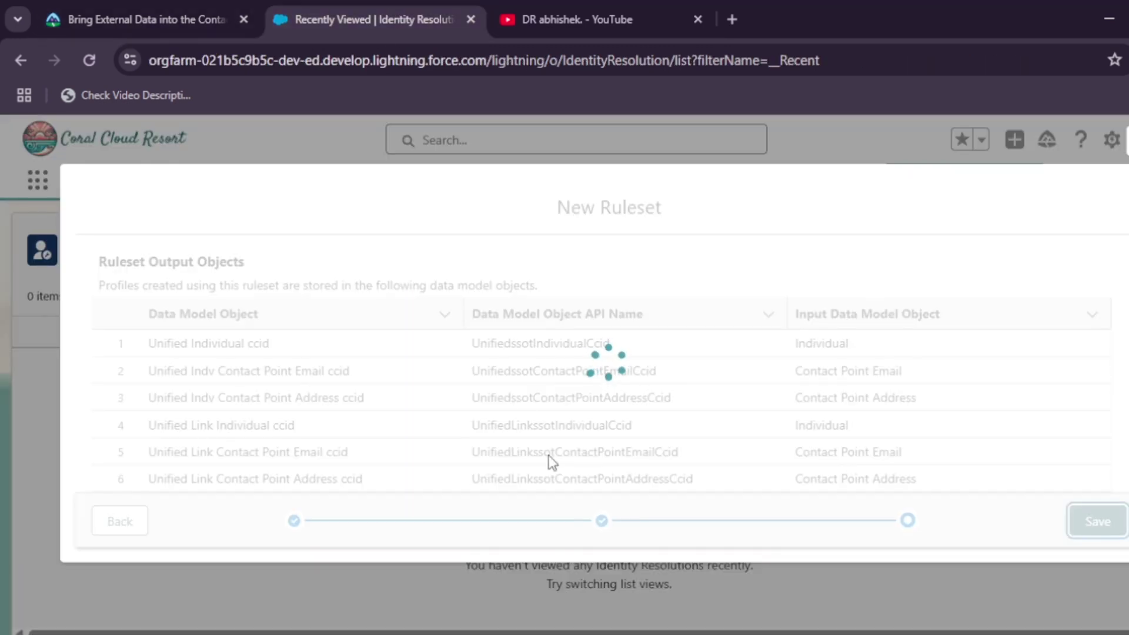
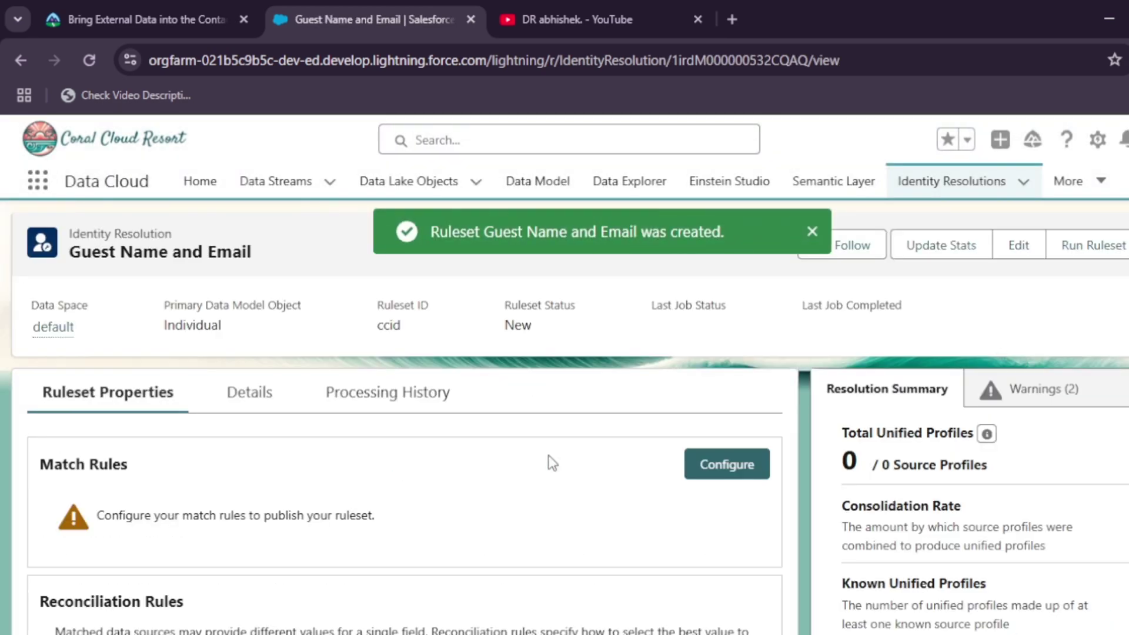
{"action": "left_click", "coordinate": [729, 464]}
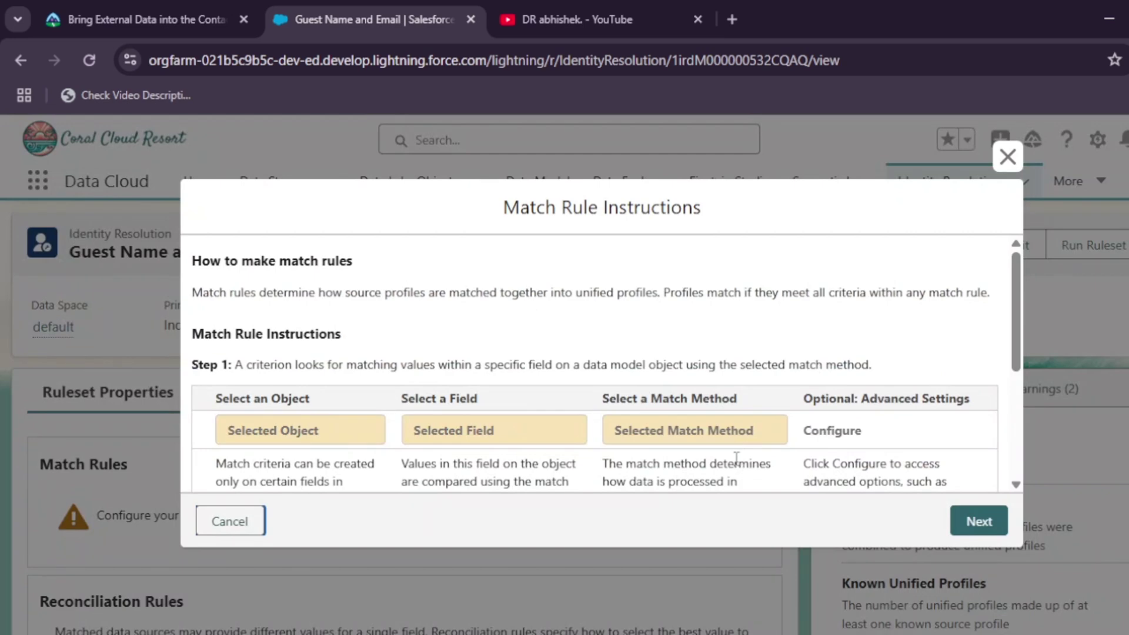
{"action": "scroll", "coordinate": [552, 438], "scroll_direction": "down", "scroll_amount": 4}
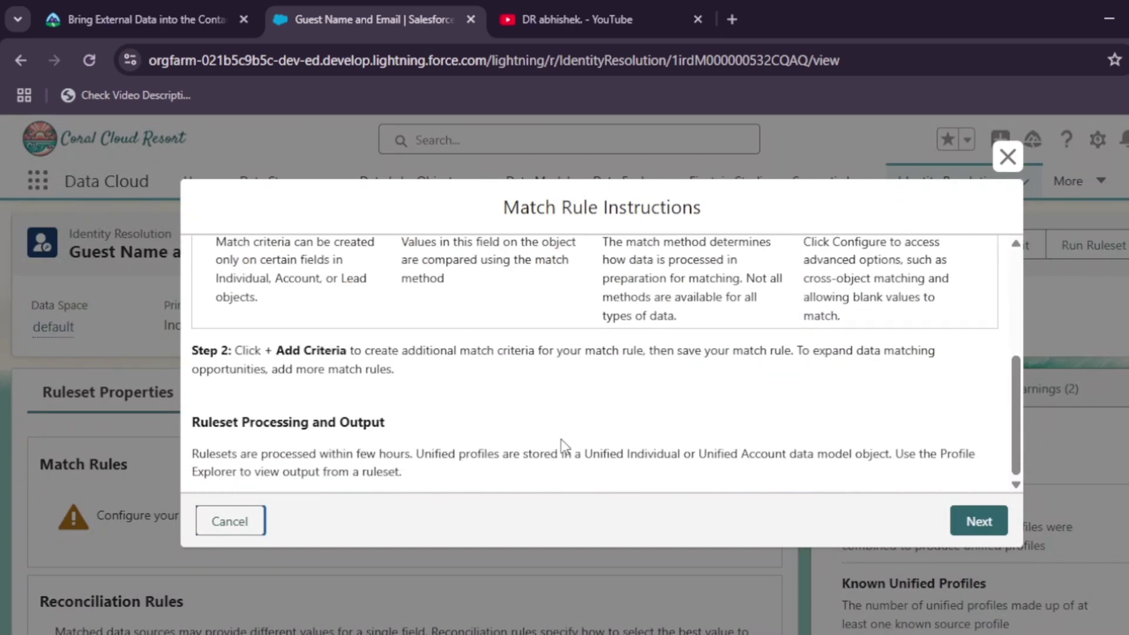
{"action": "left_click", "coordinate": [979, 521]}
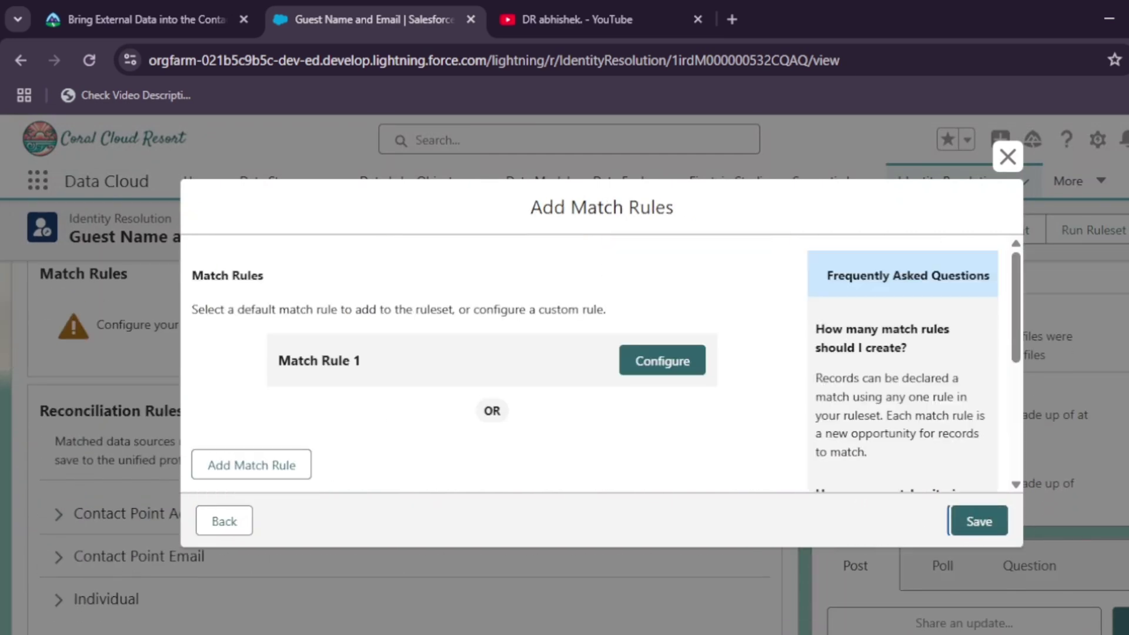
{"action": "left_click", "coordinate": [669, 376]}
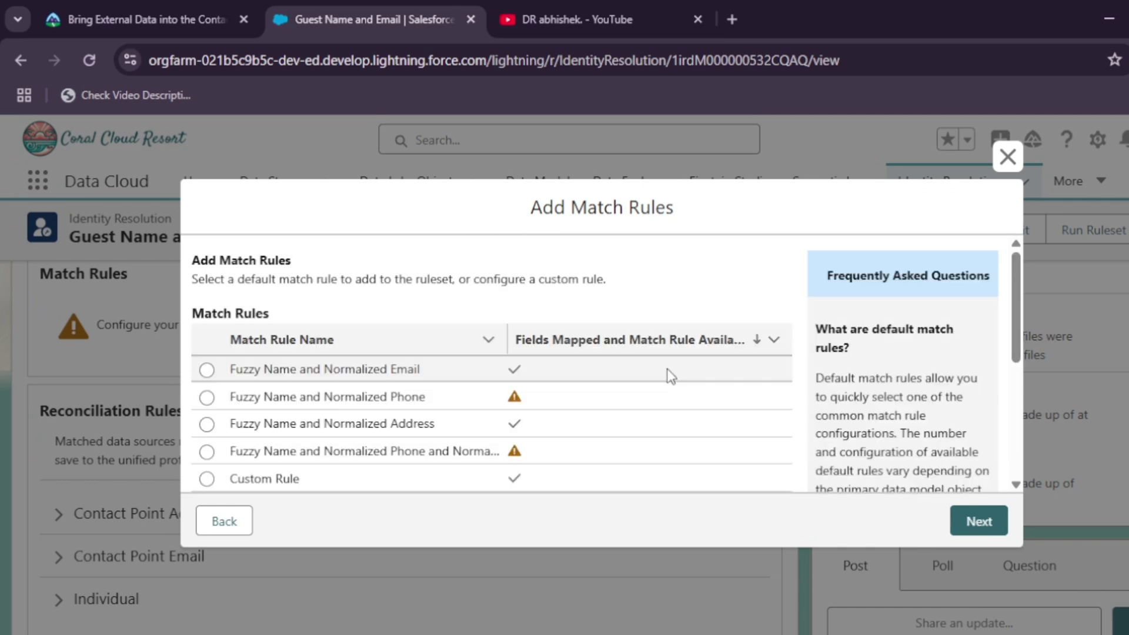
Step: Check the required rule in Trailhead and choose Fuzzy Name and Normalized Email as the default match rule
{"action": "left_click", "coordinate": [125, 5]}
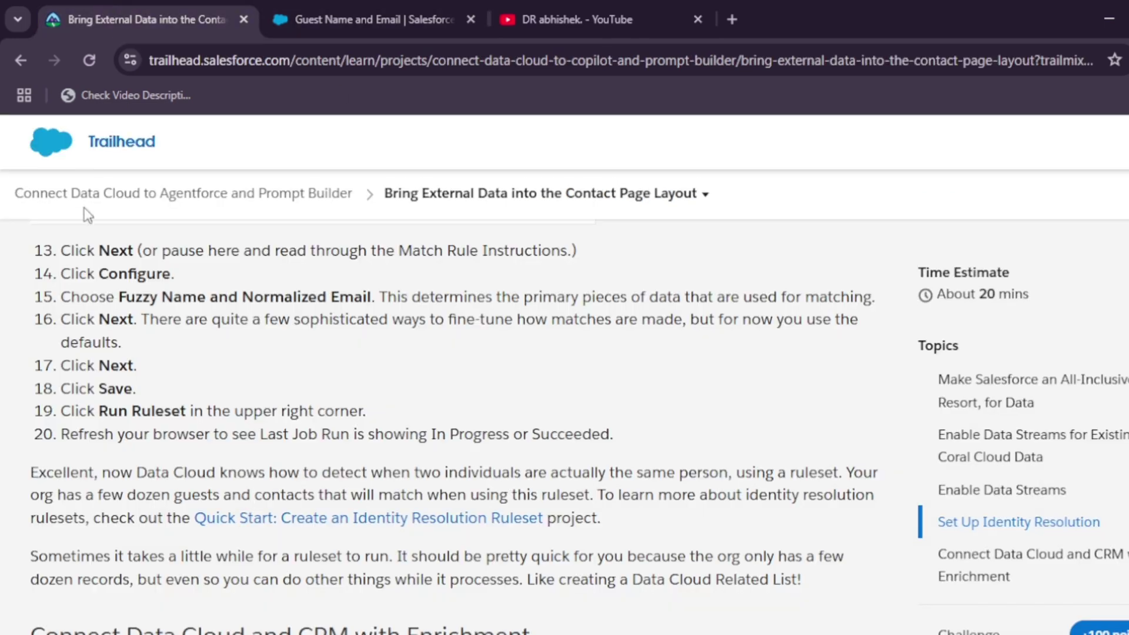
{"action": "left_click", "coordinate": [284, 7]}
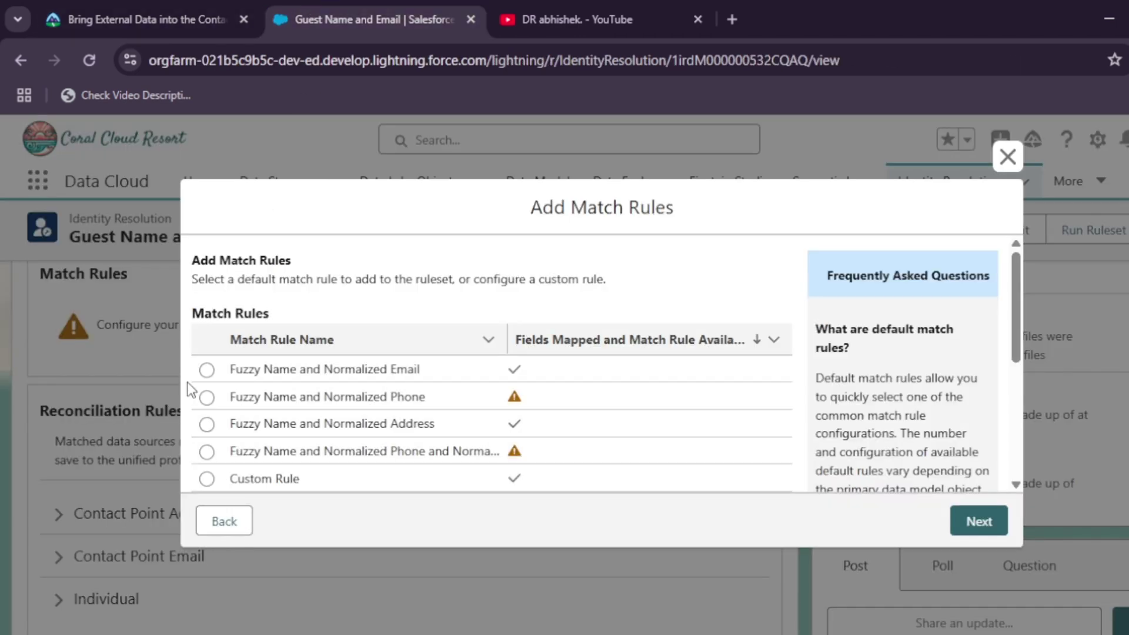
{"action": "left_click", "coordinate": [207, 370]}
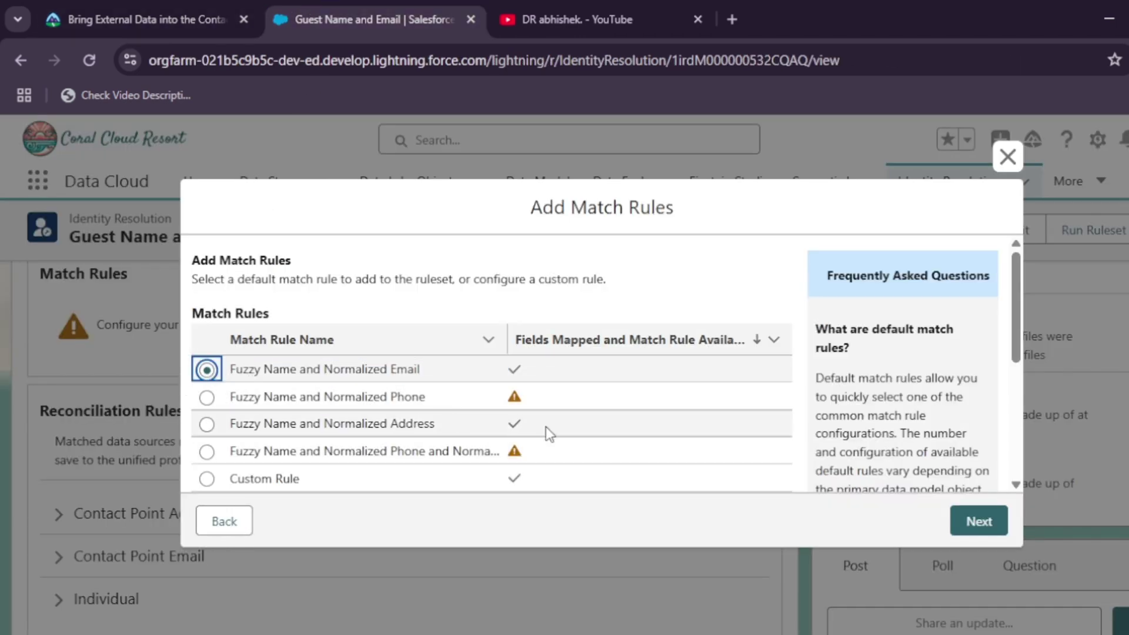
{"action": "scroll", "coordinate": [588, 441], "scroll_direction": "down", "scroll_amount": 5}
{"action": "left_click", "coordinate": [987, 524]}
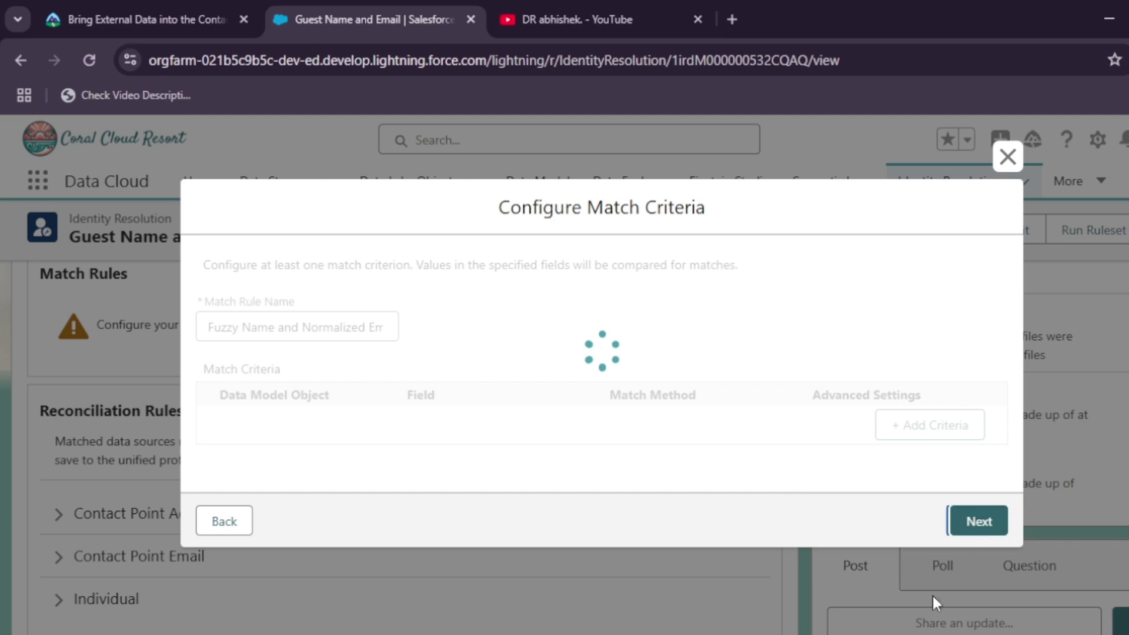
Step: Confirm Trailhead's guidance, accept the default match criteria and save the match rules
{"action": "left_click", "coordinate": [147, 20]}
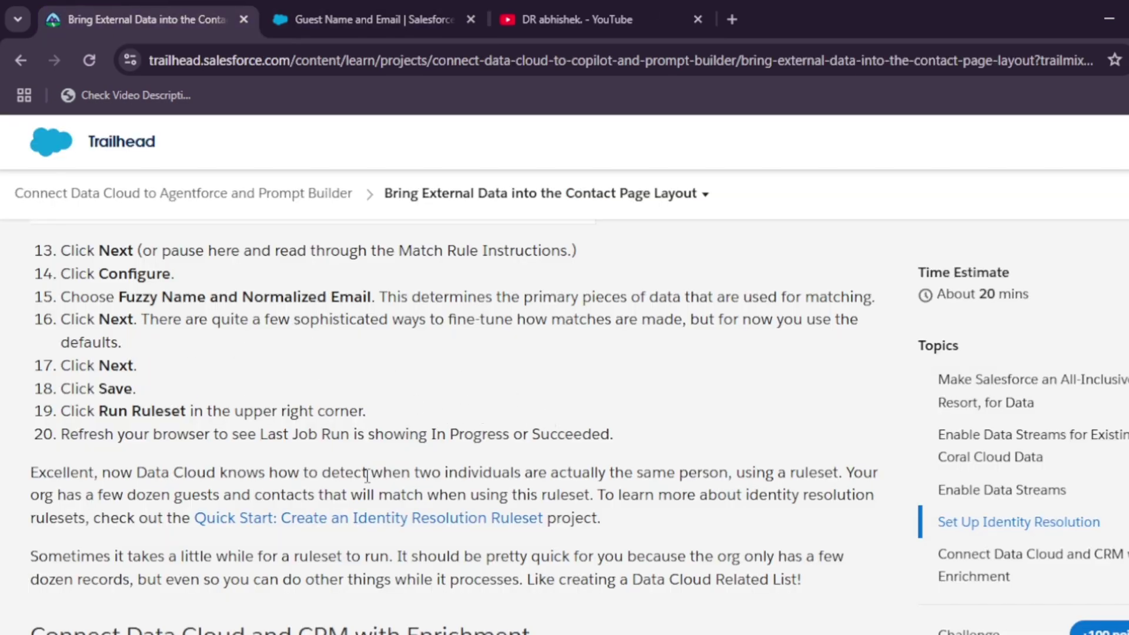
{"action": "left_click", "coordinate": [305, 16]}
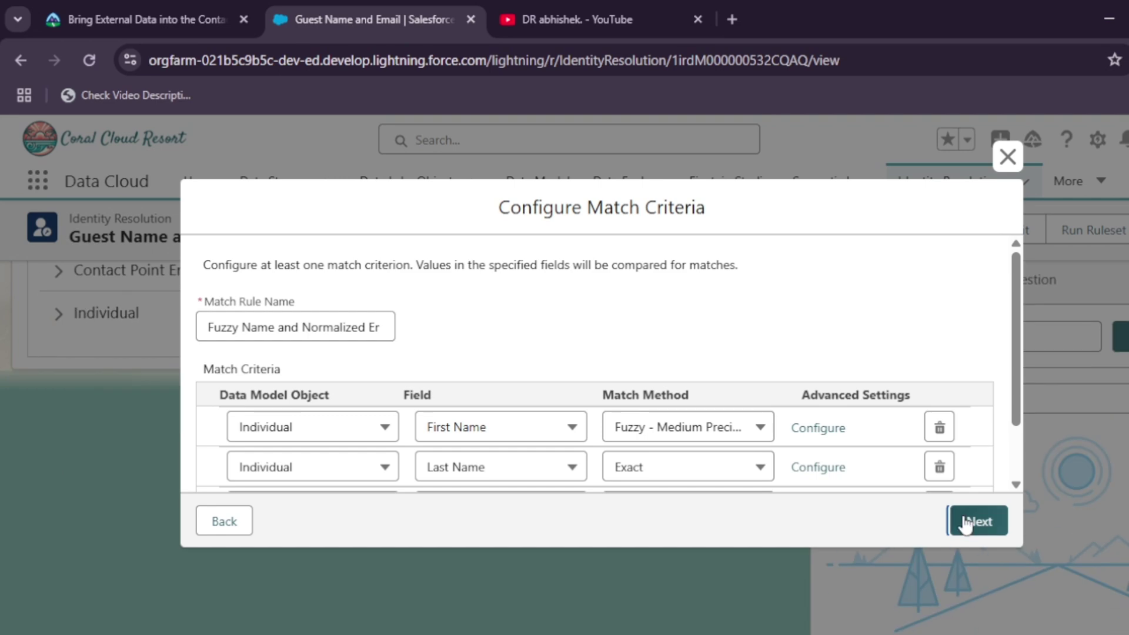
{"action": "left_click", "coordinate": [969, 522]}
{"action": "left_click", "coordinate": [971, 523]}
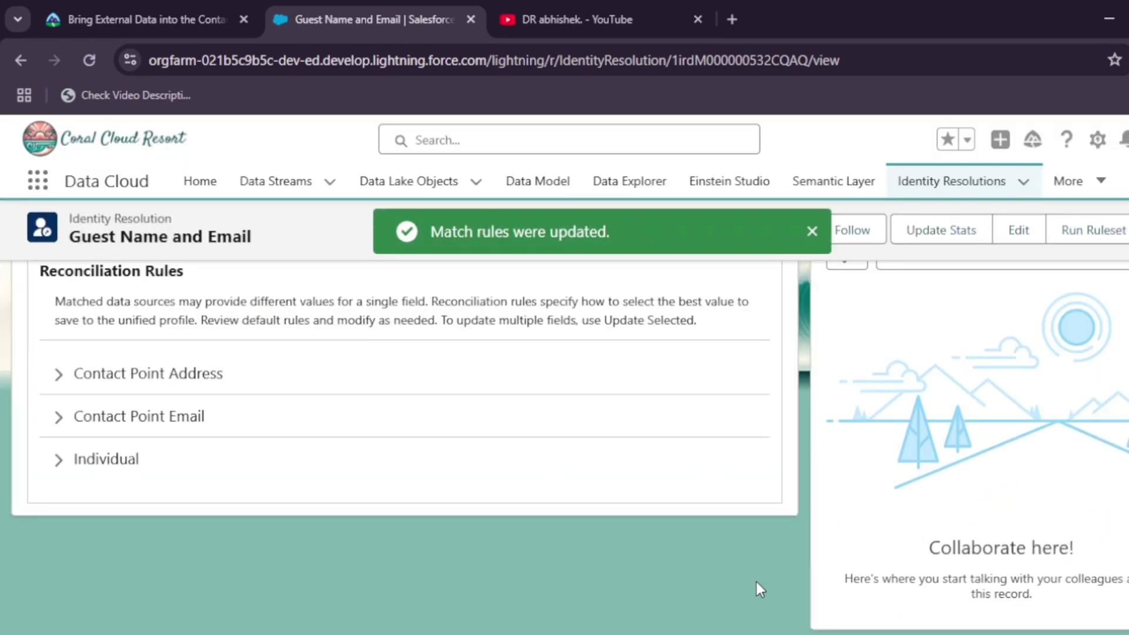
Step: Check the remaining Trailhead steps and run the Guest Name and Email ruleset
{"action": "left_click", "coordinate": [107, 1]}
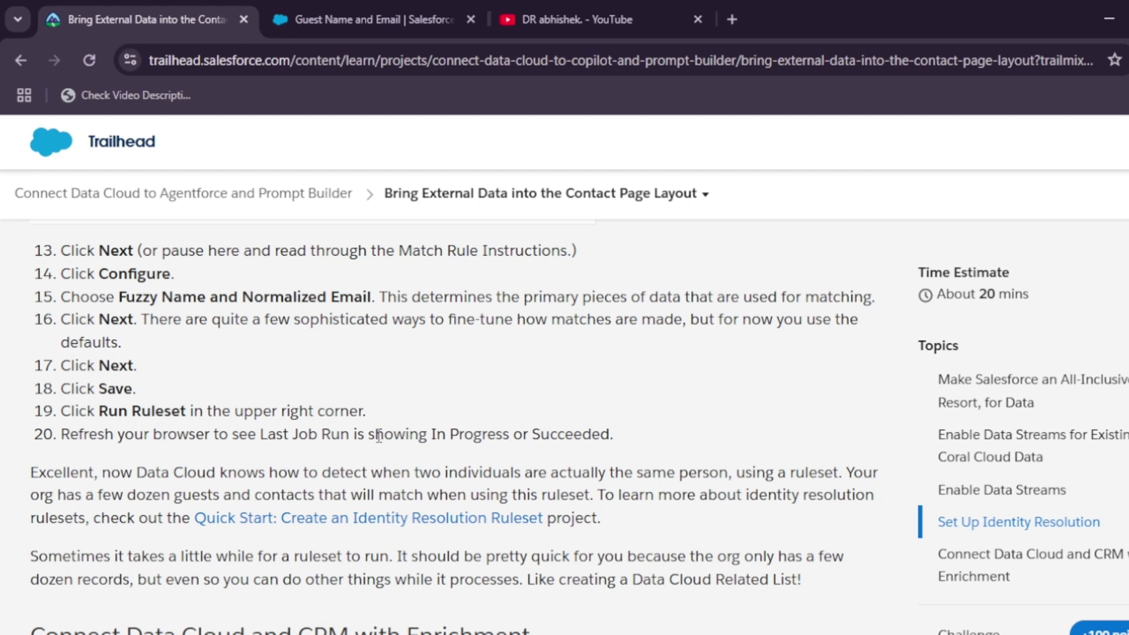
{"action": "left_click", "coordinate": [424, 12]}
{"action": "scroll", "coordinate": [1031, 386], "scroll_direction": "up", "scroll_amount": 3}
{"action": "scroll", "coordinate": [1031, 392], "scroll_direction": "up", "scroll_amount": 3}
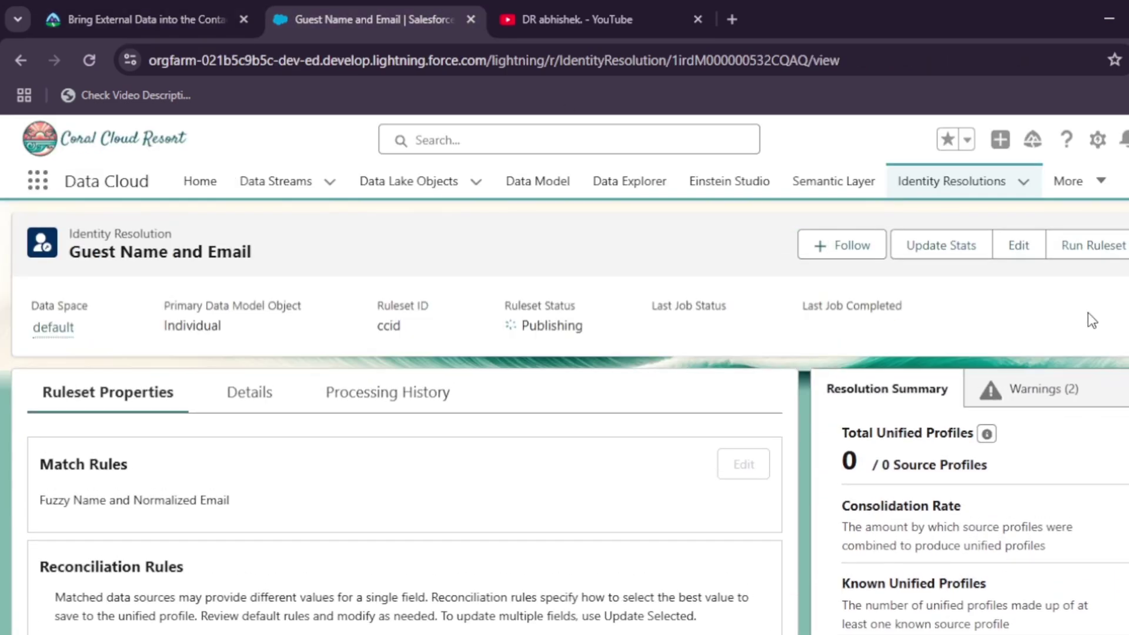
{"action": "left_click", "coordinate": [1088, 245]}
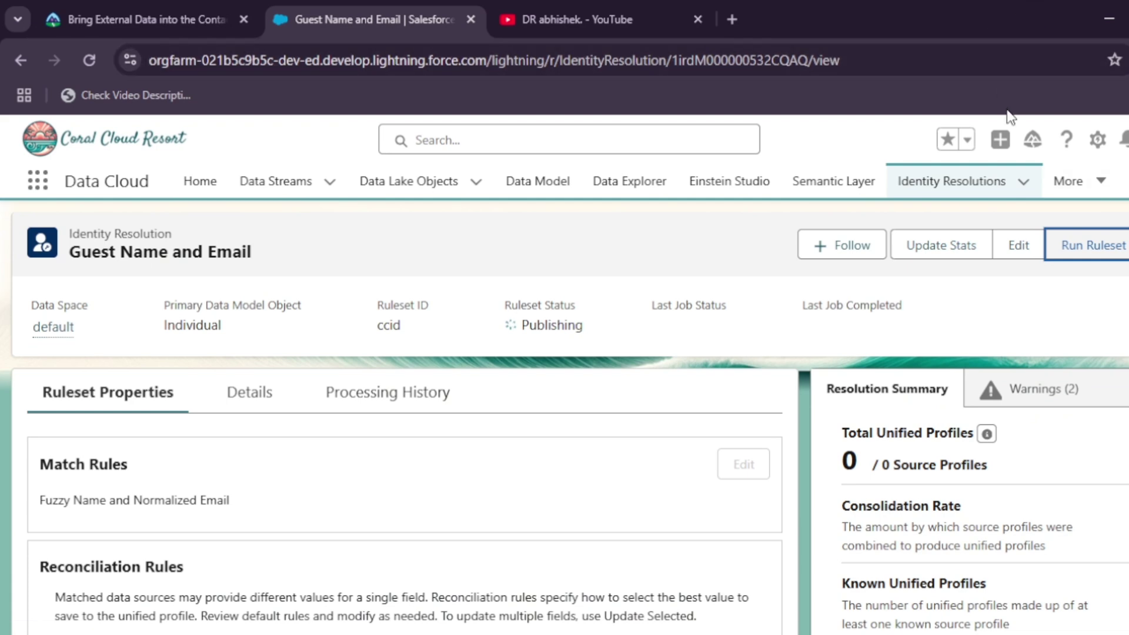
Step: Look over the ruleset page for its status and view the ruleset's warnings
{"action": "scroll", "coordinate": [697, 462], "scroll_direction": "down", "scroll_amount": 5}
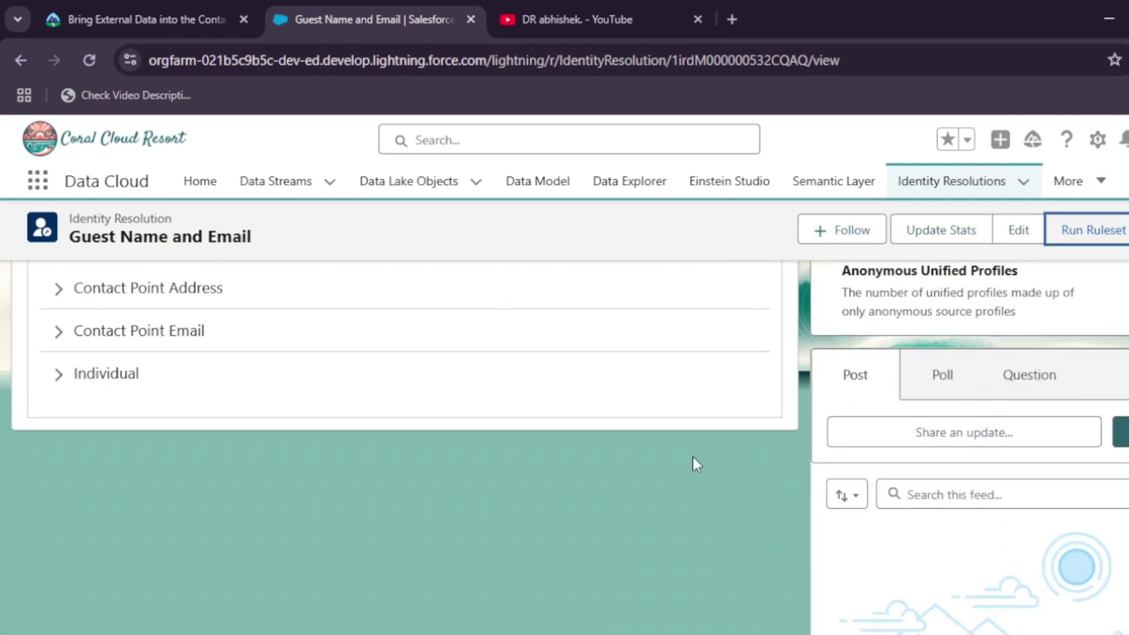
{"action": "scroll", "coordinate": [699, 464], "scroll_direction": "up", "scroll_amount": 5}
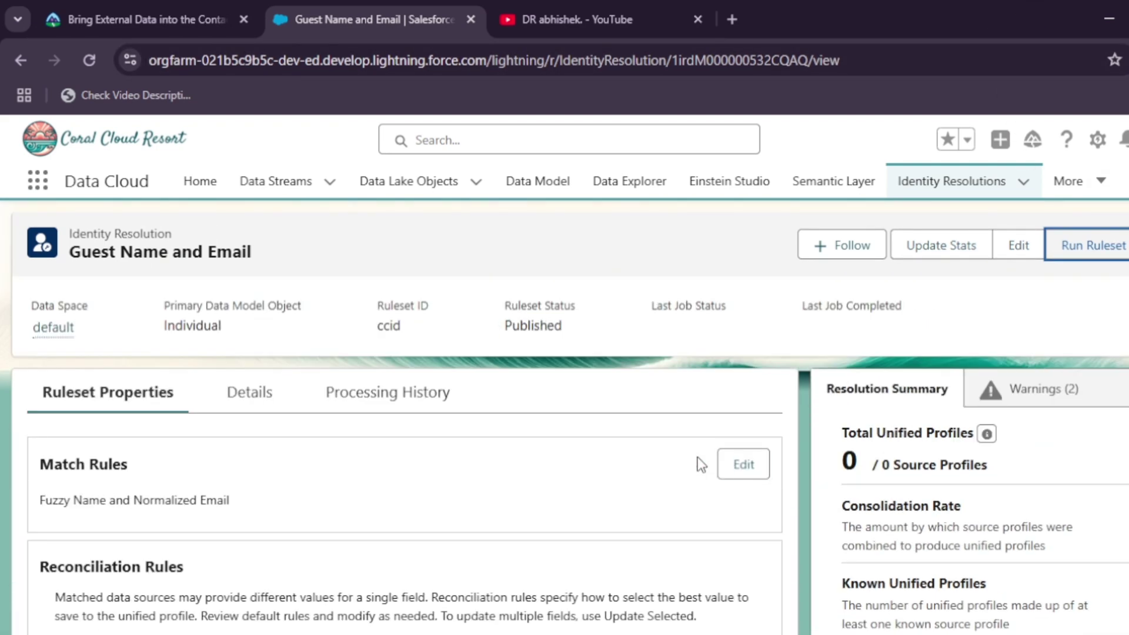
{"action": "left_click", "coordinate": [1059, 404]}
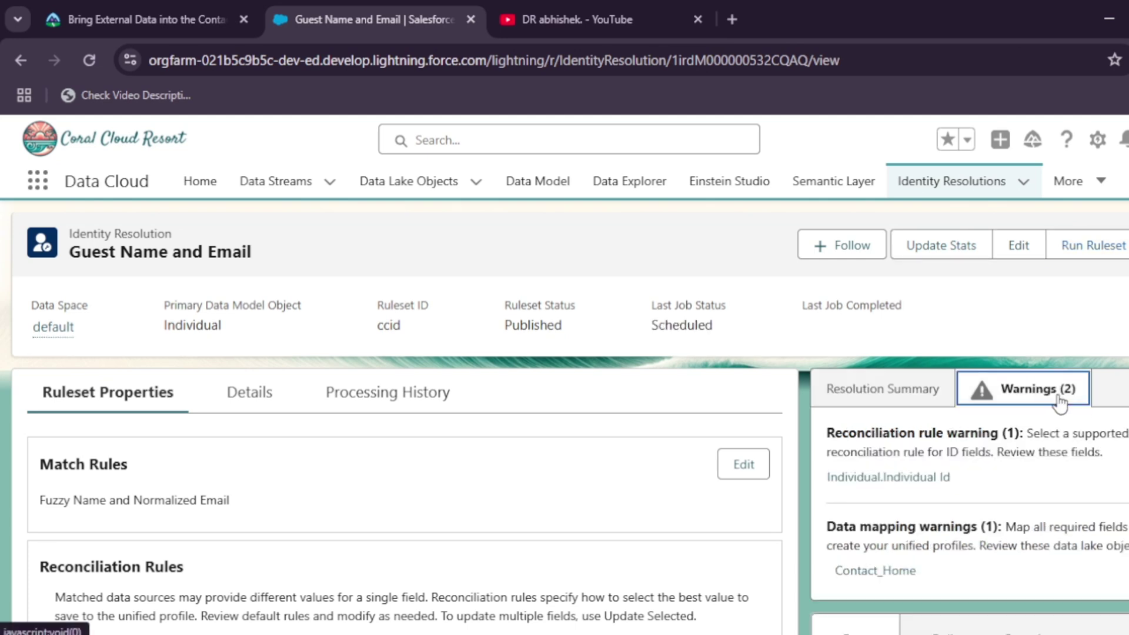
Step: View the resolution summary, read Trailhead's enrichment instructions and refresh the ruleset page to check the last job status
{"action": "left_click", "coordinate": [909, 396]}
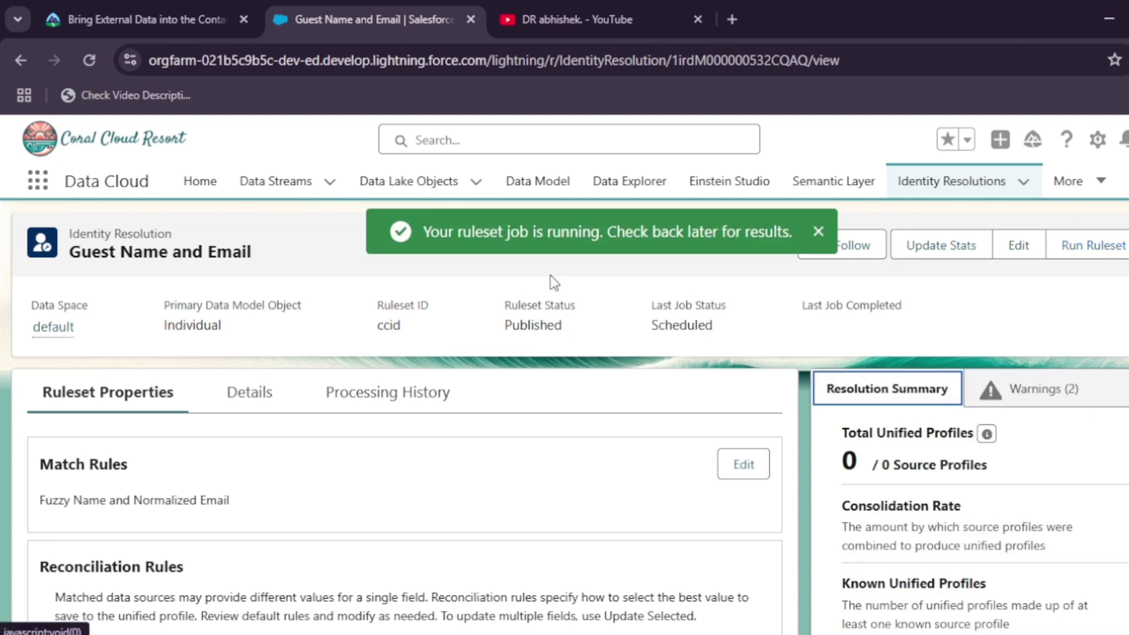
{"action": "left_click", "coordinate": [190, 6]}
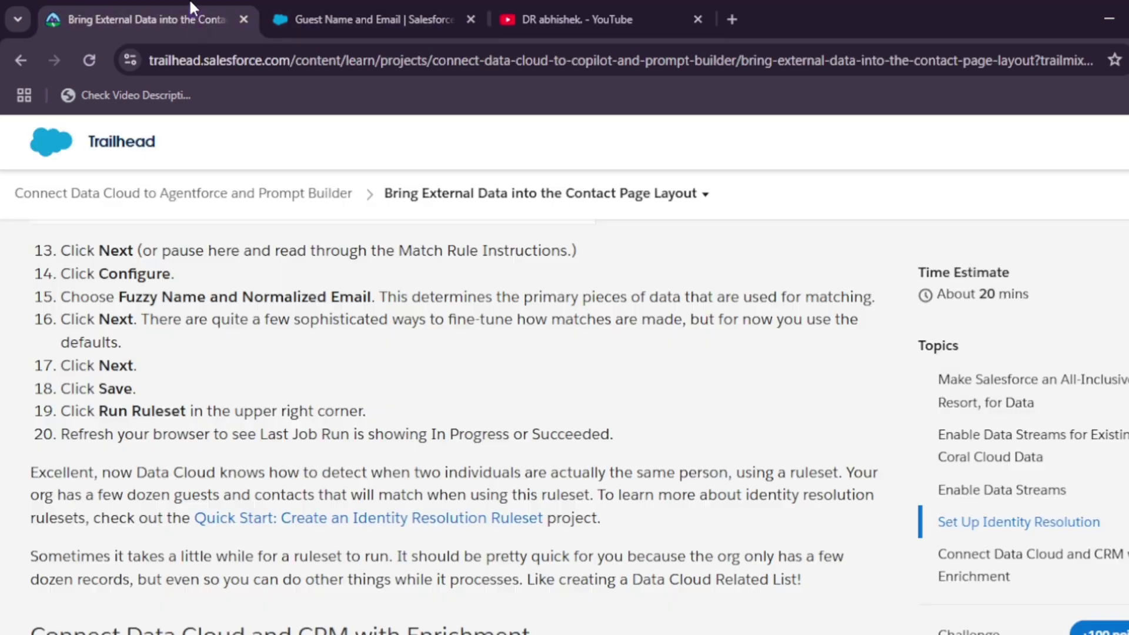
{"action": "scroll", "coordinate": [305, 266], "scroll_direction": "down", "scroll_amount": 3}
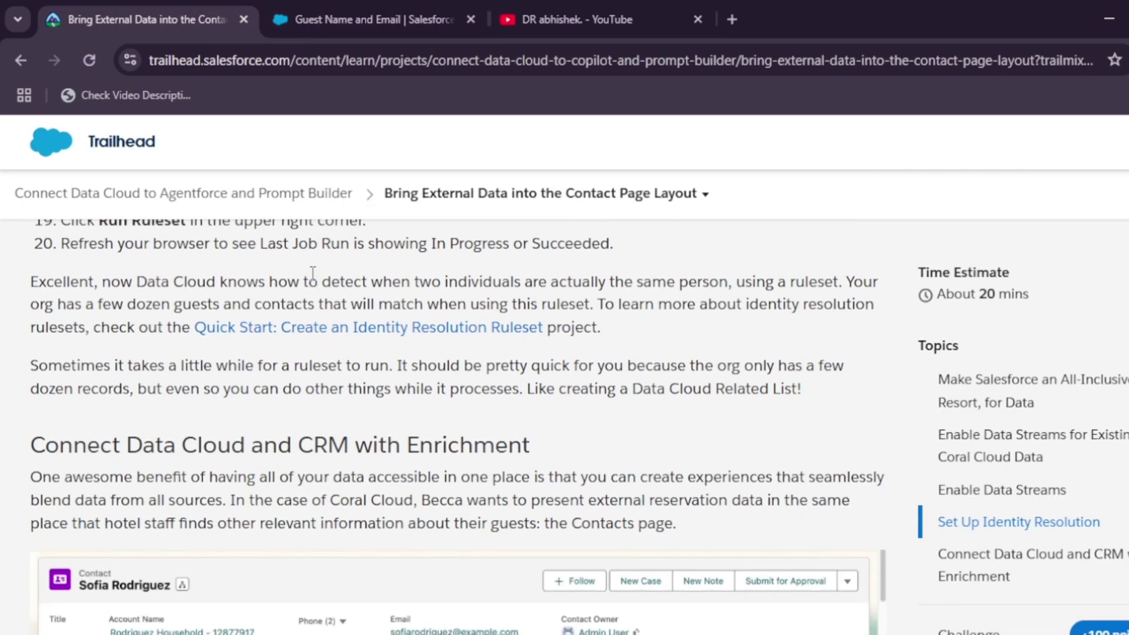
{"action": "scroll", "coordinate": [321, 273], "scroll_direction": "down", "scroll_amount": 10}
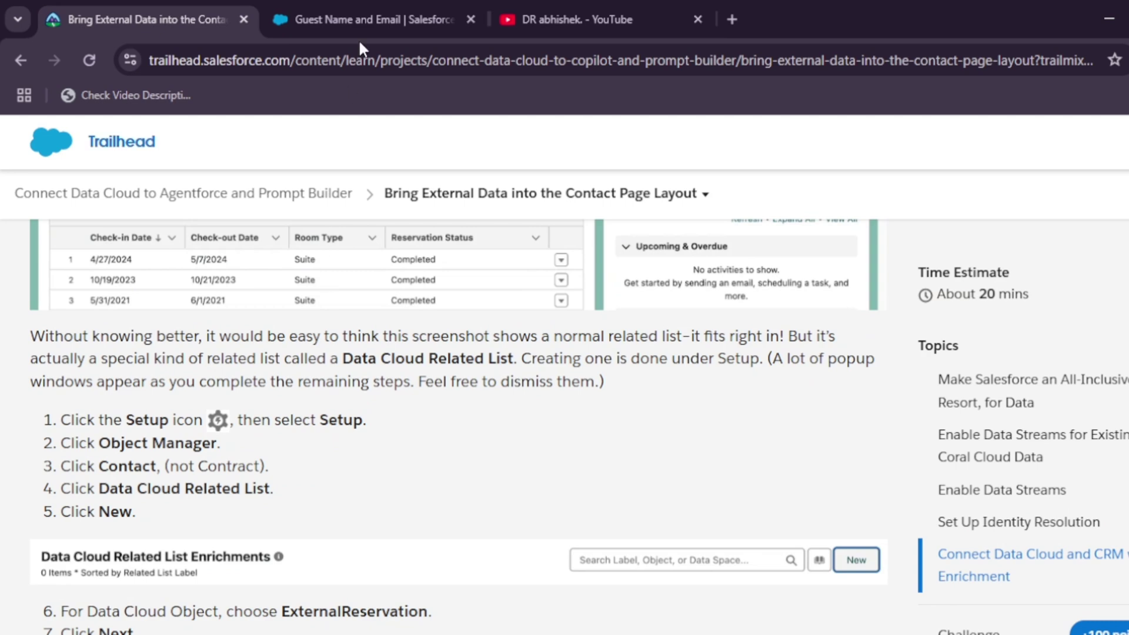
{"action": "left_click", "coordinate": [371, 17]}
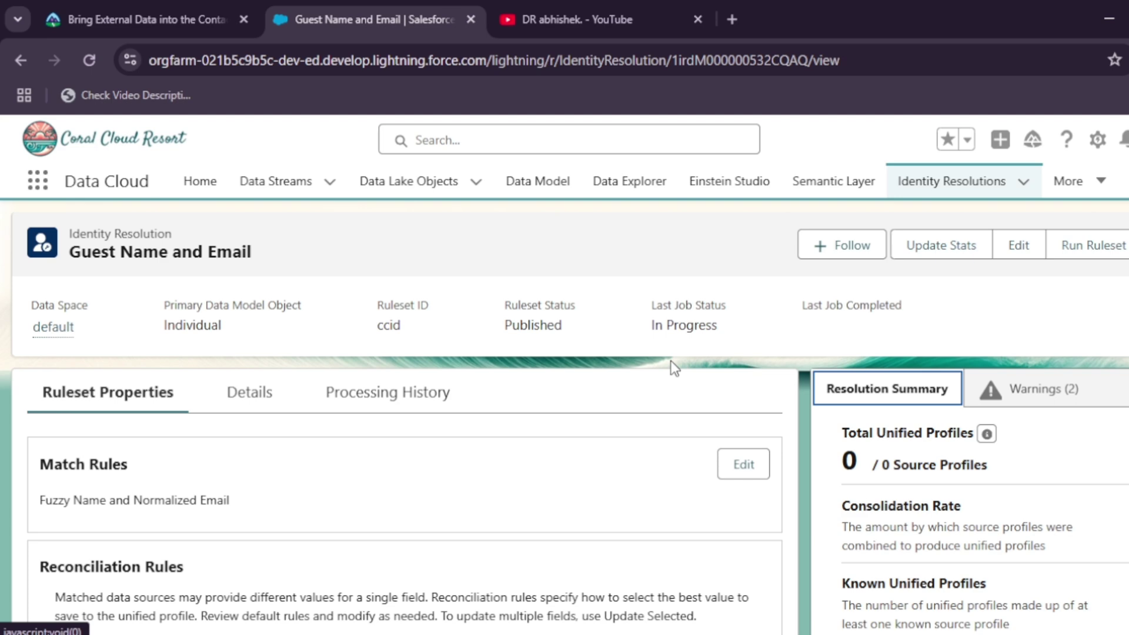
{"action": "left_click", "coordinate": [84, 58]}
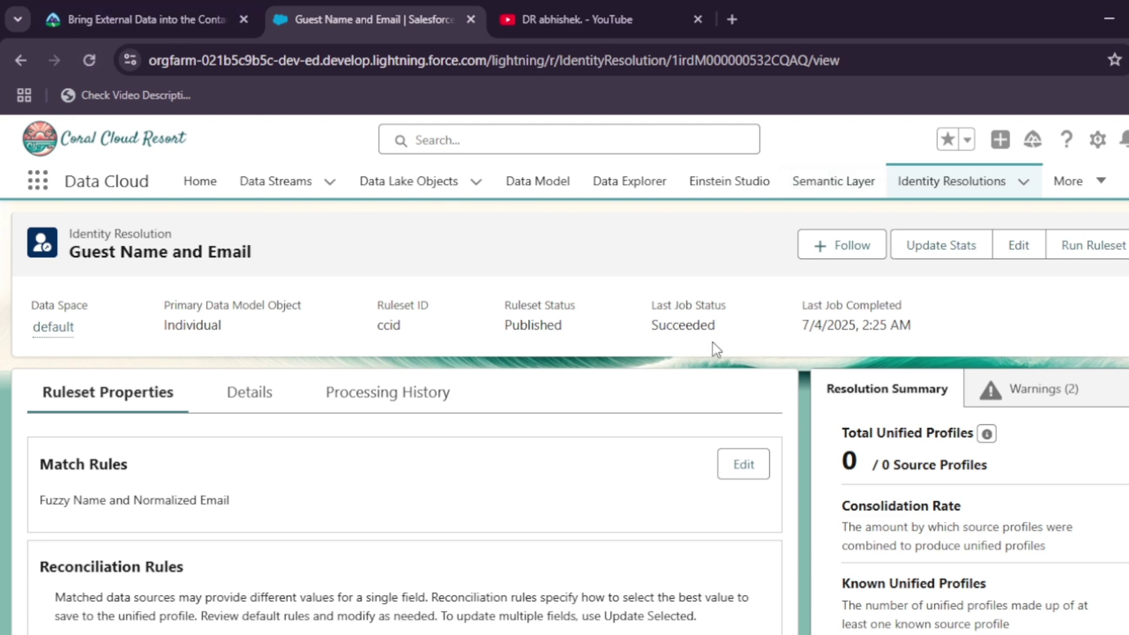
Step: Check Trailhead's related list steps, open Salesforce Setup and place its browser tab beside the Trailhead tab
{"action": "left_click", "coordinate": [188, 9]}
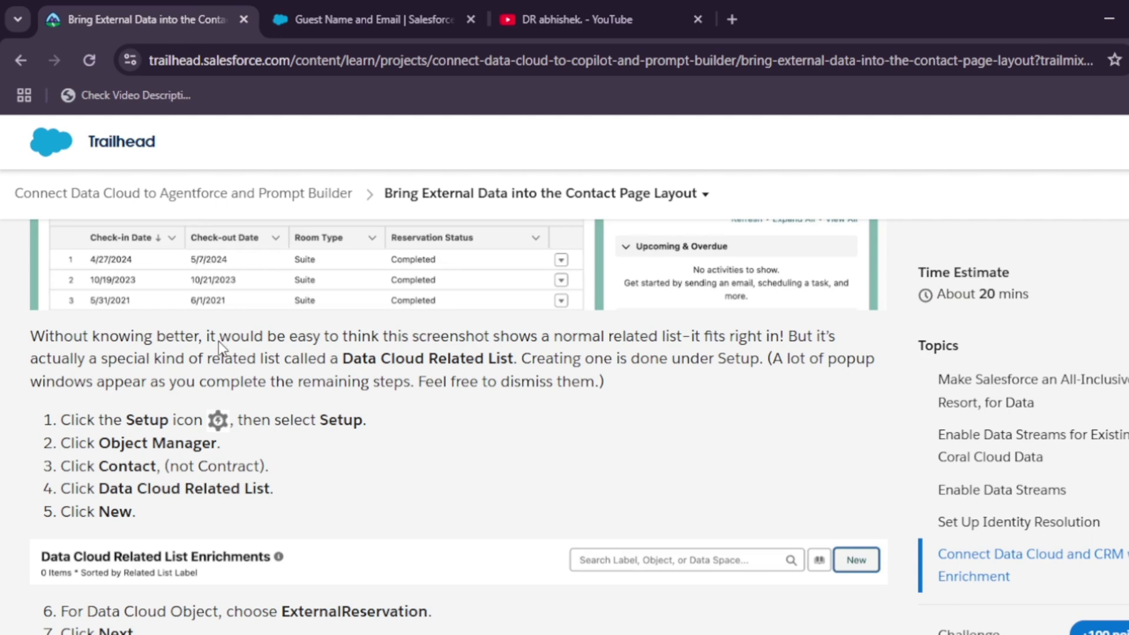
{"action": "left_click", "coordinate": [369, 5]}
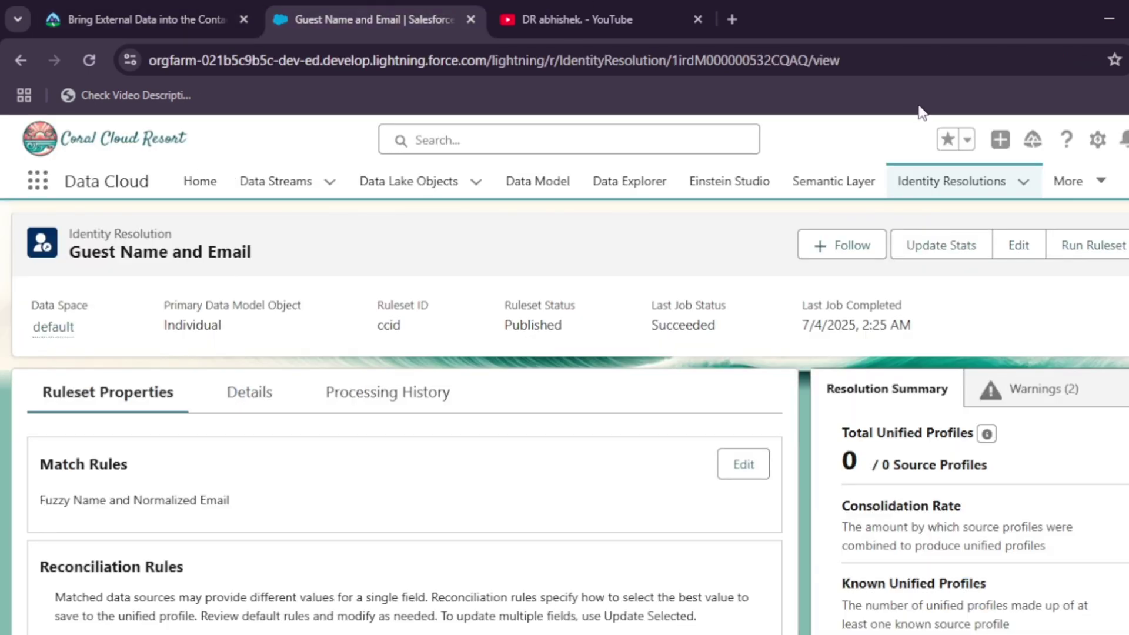
{"action": "left_click", "coordinate": [1092, 144]}
{"action": "left_click", "coordinate": [927, 215]}
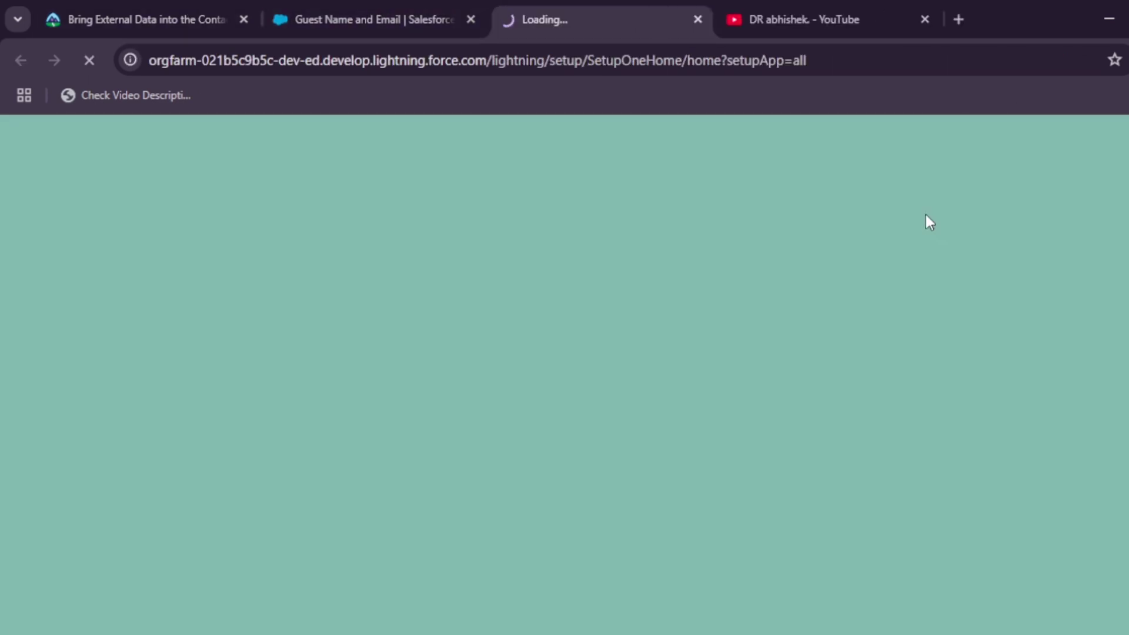
{"action": "left_click_drag", "start_coordinate": [532, 2], "coordinate": [351, 1]}
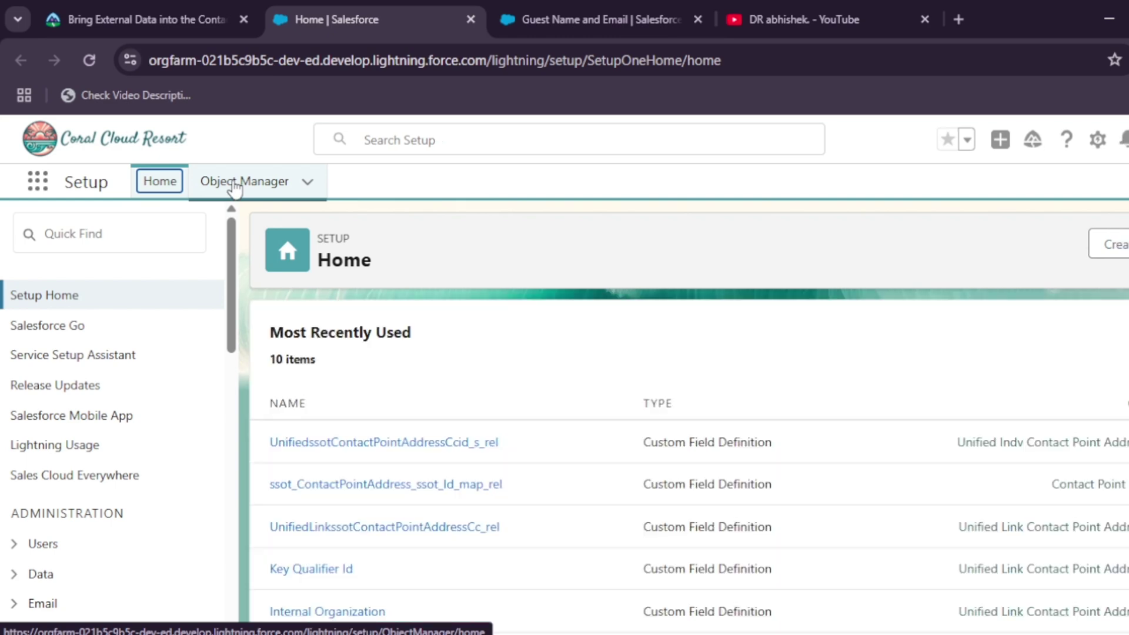
Step: Confirm the required object in Trailhead, search the Object Manager for Contact and open the Contact object
{"action": "left_click", "coordinate": [132, 11]}
{"action": "scroll", "coordinate": [229, 389], "scroll_direction": "down", "scroll_amount": 2}
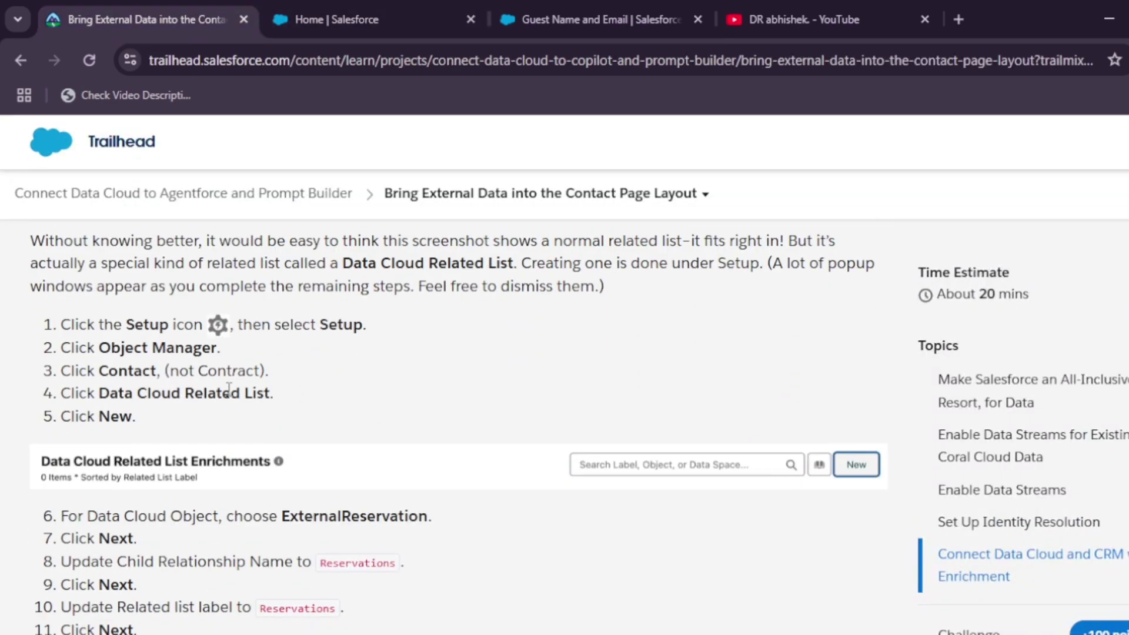
{"action": "left_click_drag", "start_coordinate": [99, 371], "coordinate": [155, 372]}
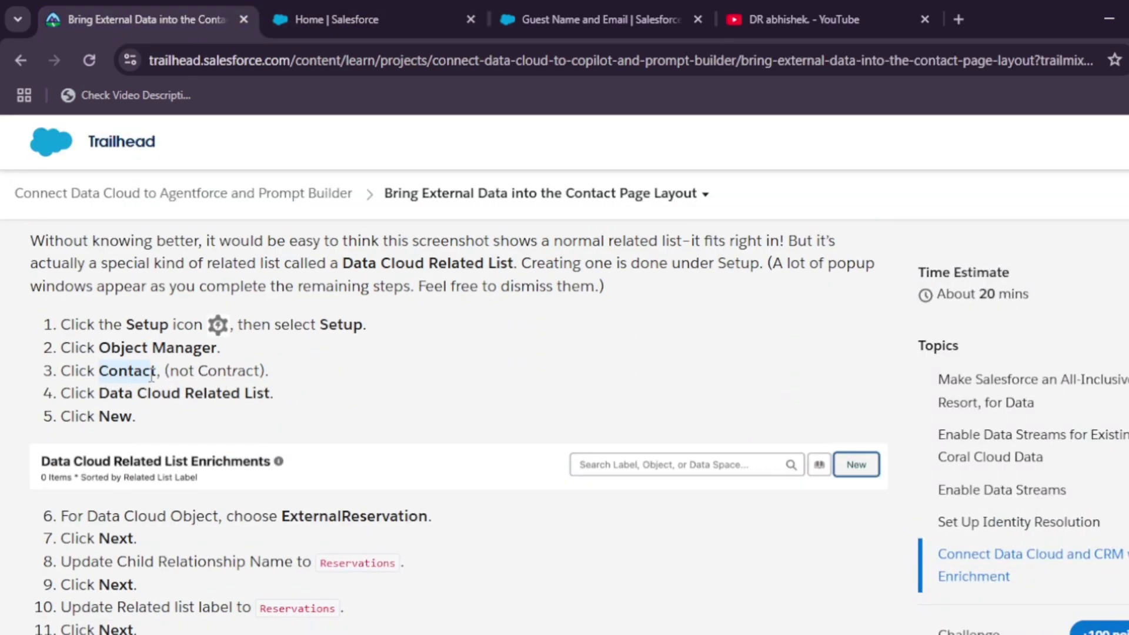
{"action": "left_click", "coordinate": [288, 18]}
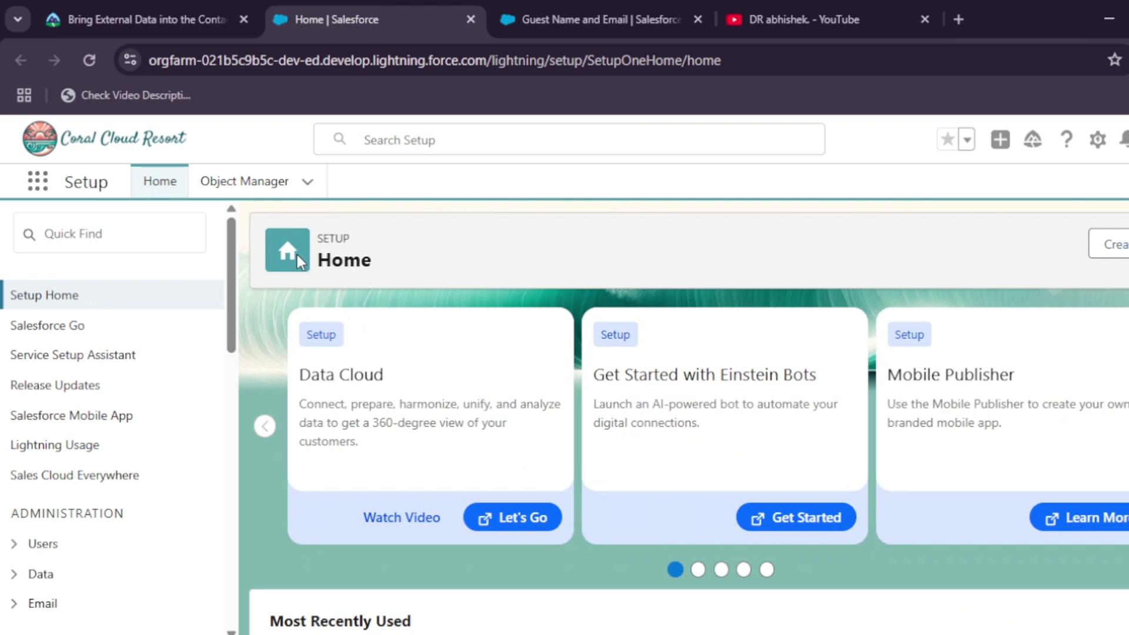
{"action": "left_click", "coordinate": [205, 181]}
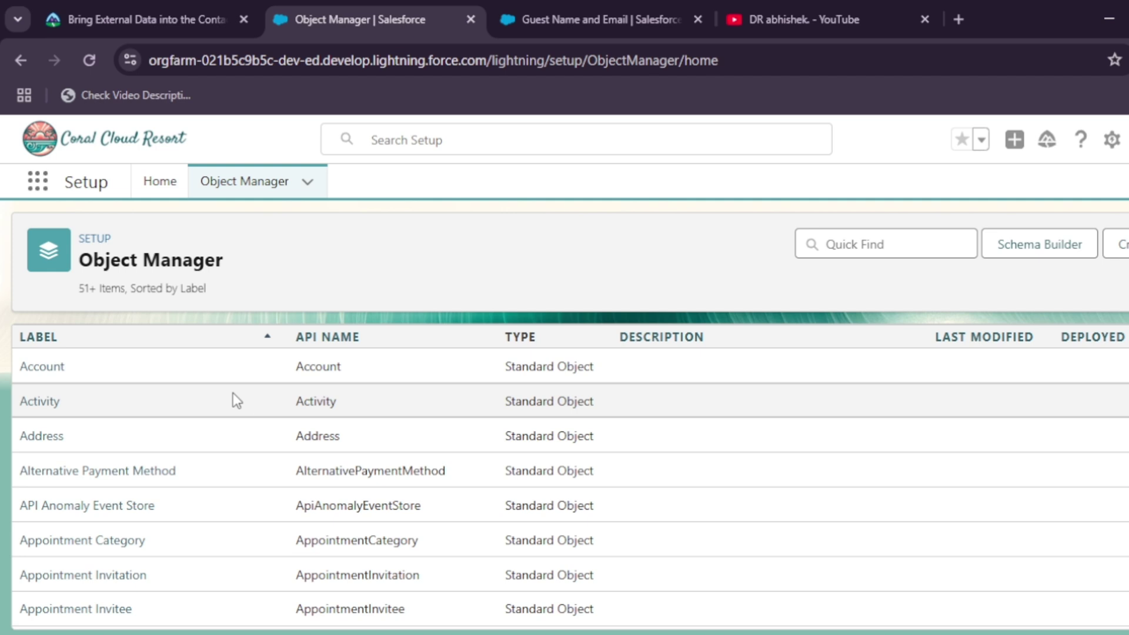
{"action": "left_click", "coordinate": [890, 242]}
{"action": "type", "text": "Contact"}
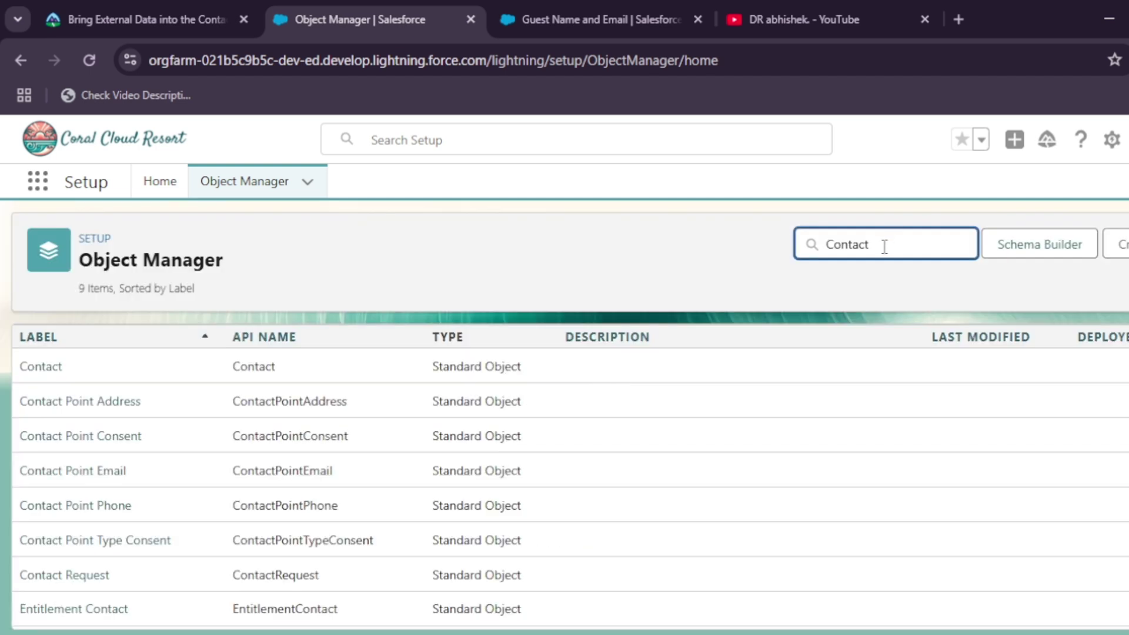
{"action": "left_click", "coordinate": [33, 368]}
Step: Copy the Data Cloud Related List name from Trailhead, find it on the Contact object page and open that section
{"action": "left_click", "coordinate": [138, 13]}
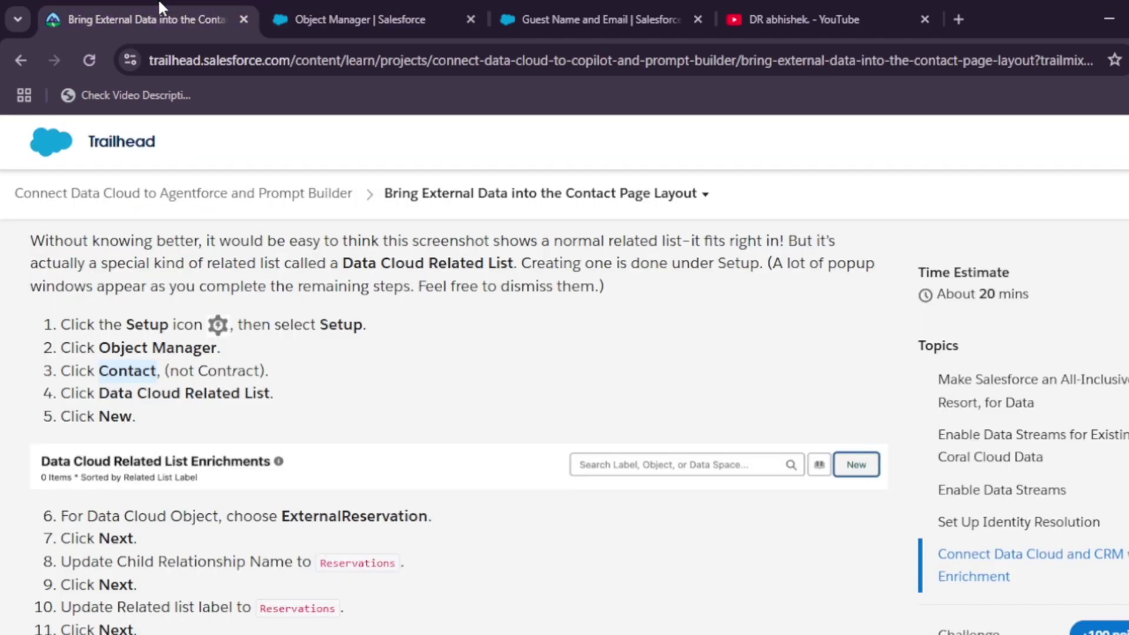
{"action": "scroll", "coordinate": [227, 435], "scroll_direction": "down", "scroll_amount": 2}
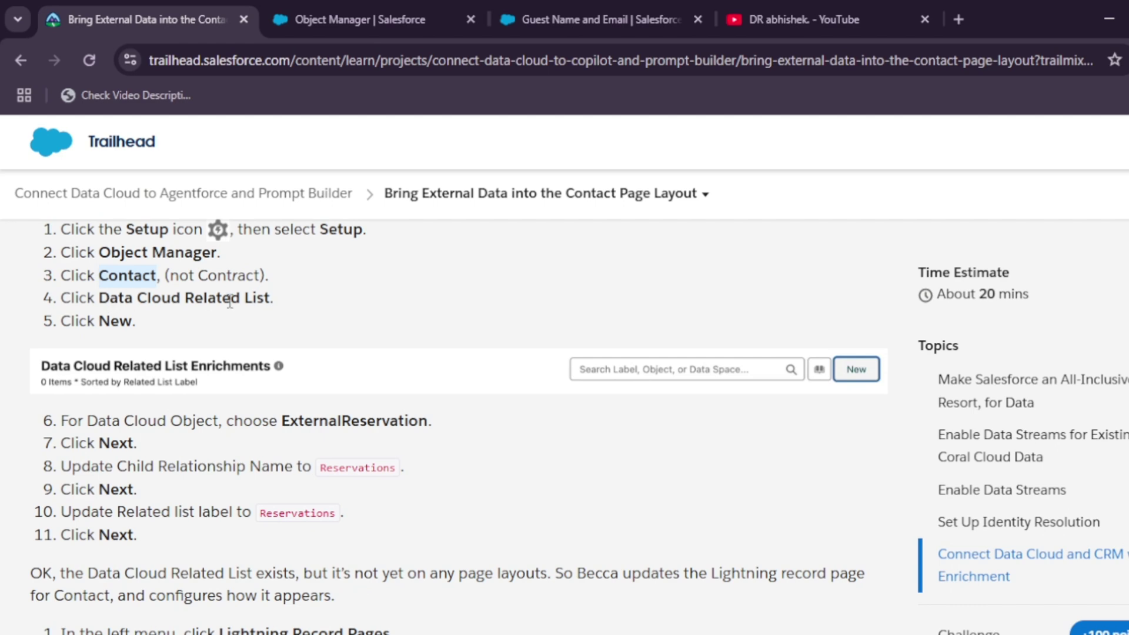
{"action": "left_click_drag", "start_coordinate": [100, 297], "coordinate": [275, 298]}
{"action": "key", "text": "ctrl+c"}
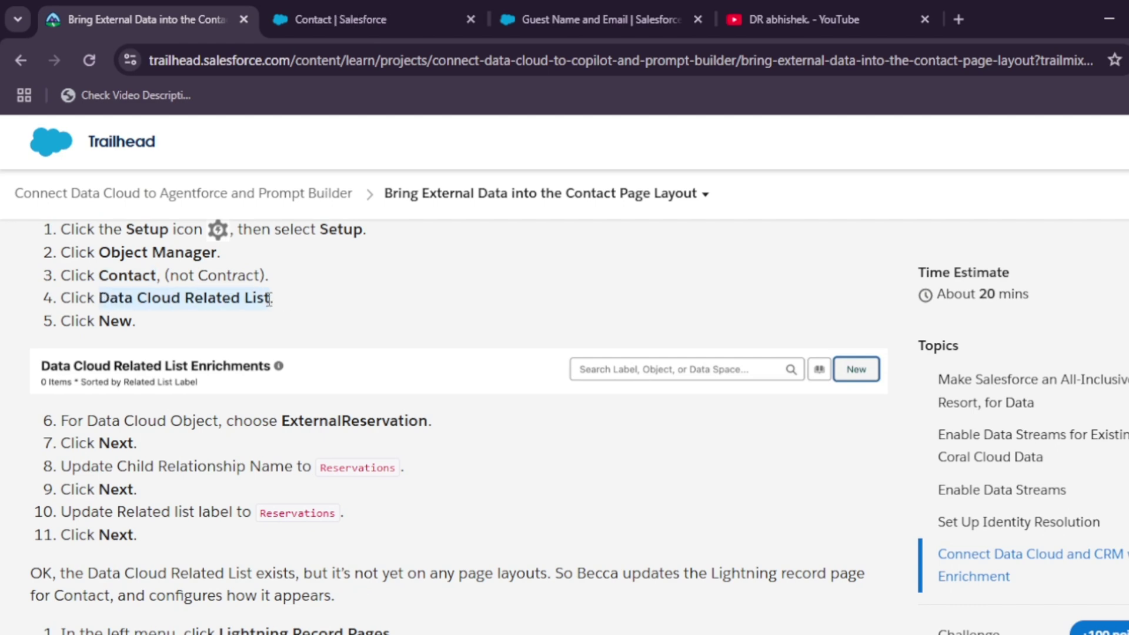
{"action": "left_click", "coordinate": [318, 18]}
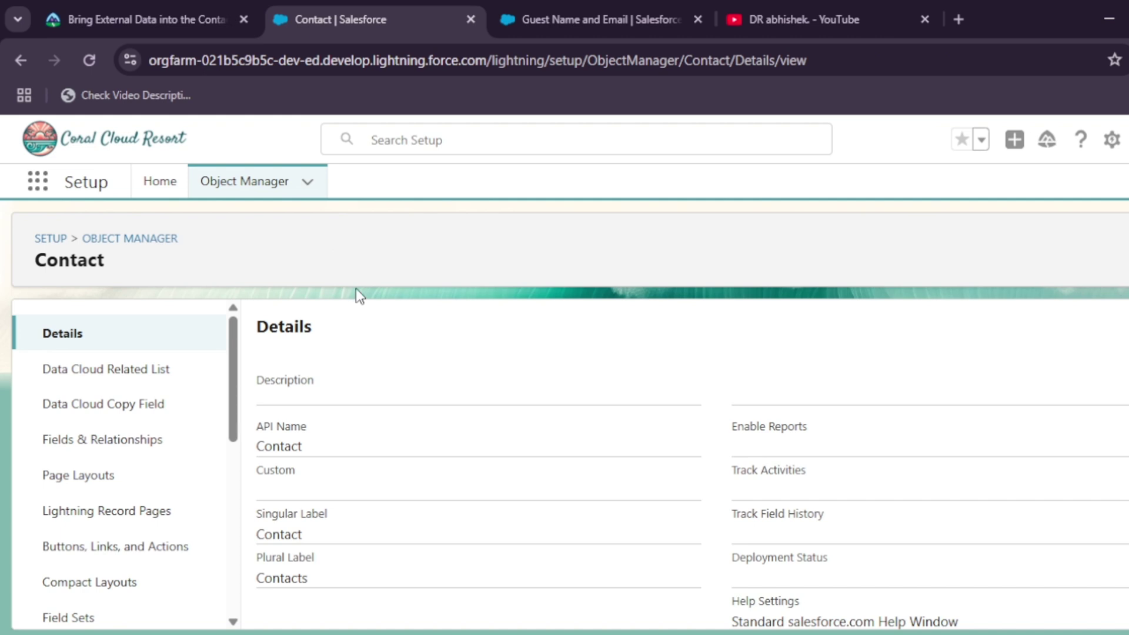
{"action": "key", "text": "ctrl+f"}
{"action": "key", "text": "ctrl+v"}
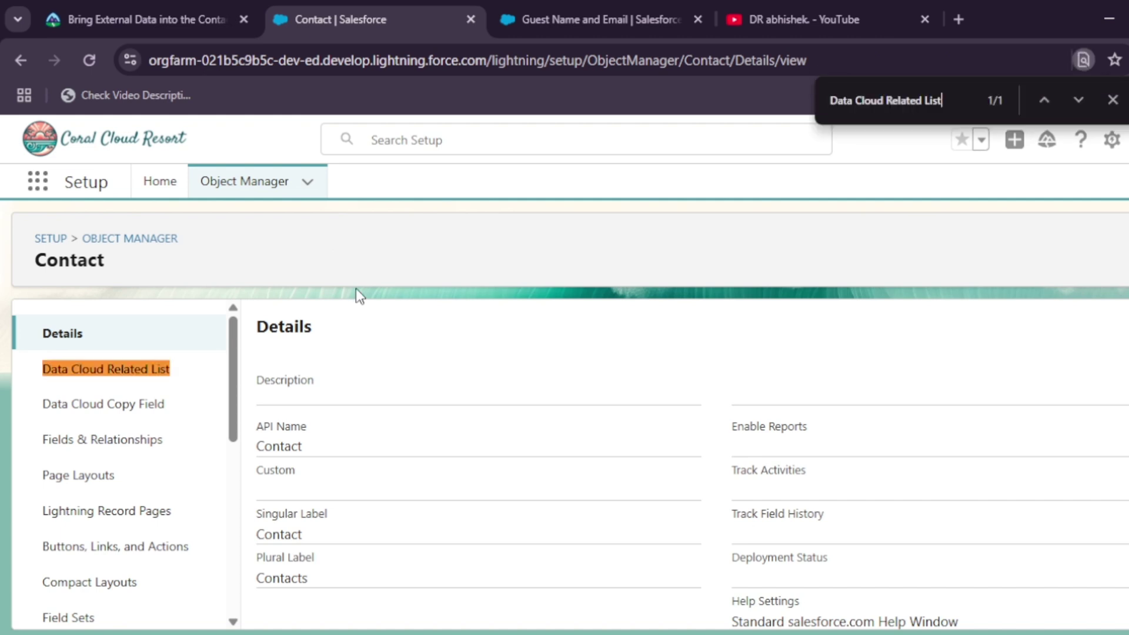
{"action": "left_click", "coordinate": [93, 371]}
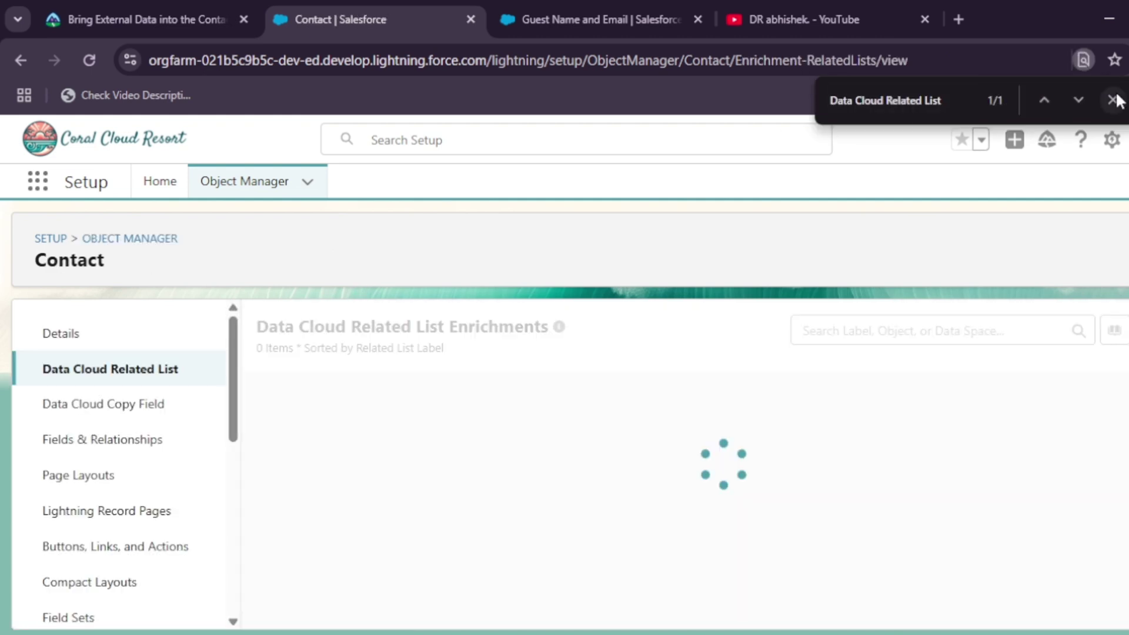
{"action": "left_click", "coordinate": [1113, 100]}
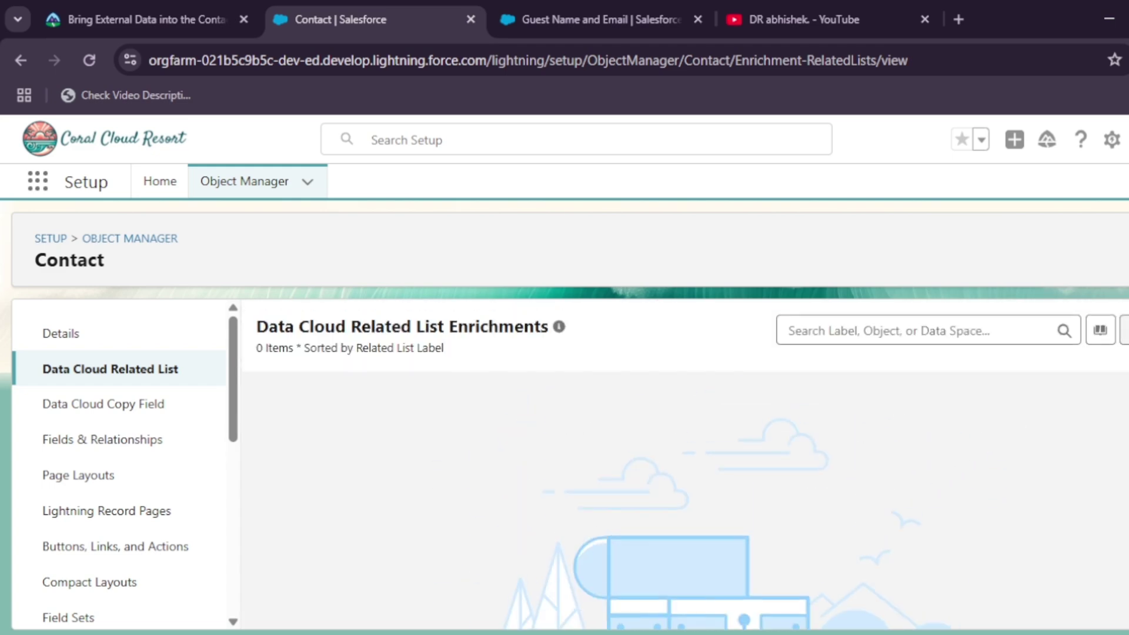
Step: Start a new Data Cloud related list for Contact, dismiss the enrichment introduction and begin choosing the Data Cloud object
{"action": "left_click", "coordinate": [1124, 331]}
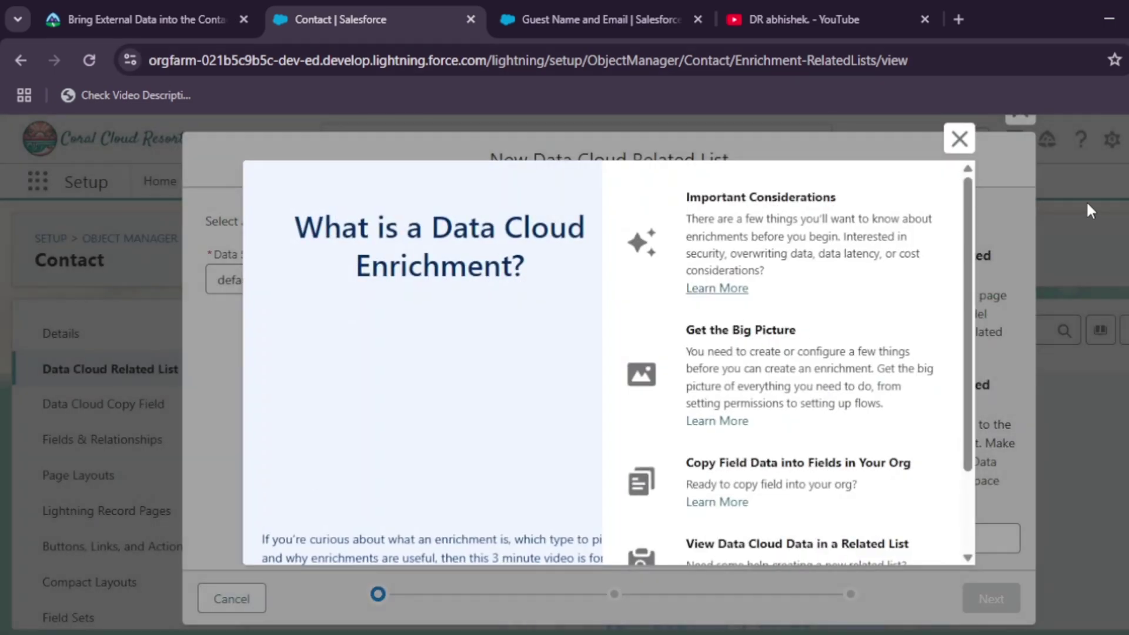
{"action": "left_click", "coordinate": [960, 139]}
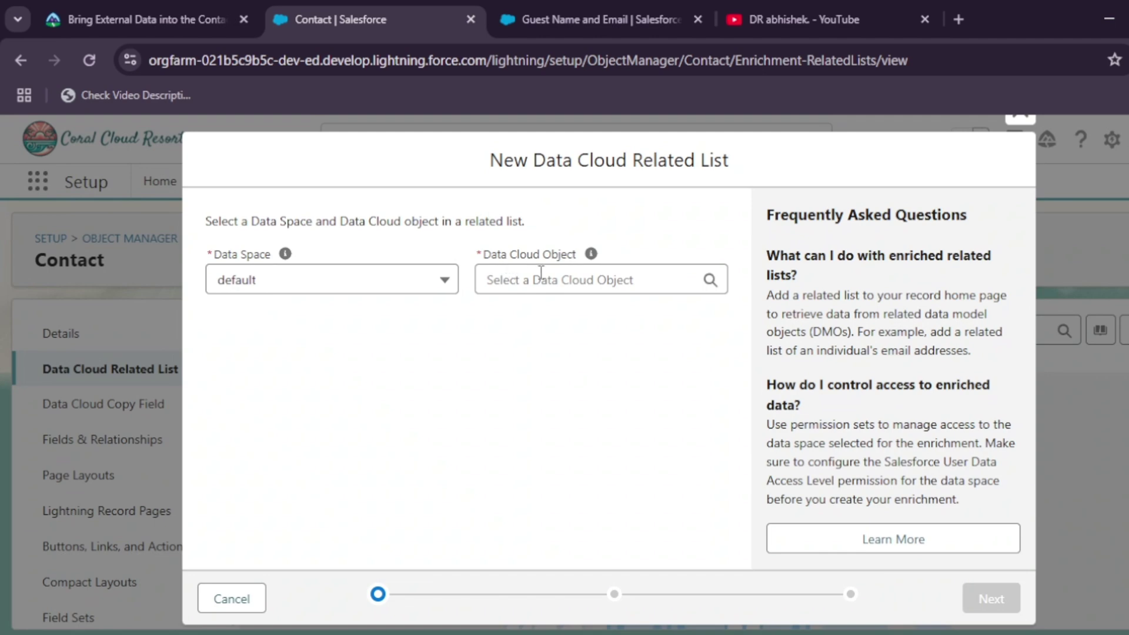
{"action": "left_click", "coordinate": [546, 278]}
Step: Try to find the Data Cloud object ExternalReservation using the name copied from Trailhead, and clear the search
{"action": "left_click", "coordinate": [142, 20]}
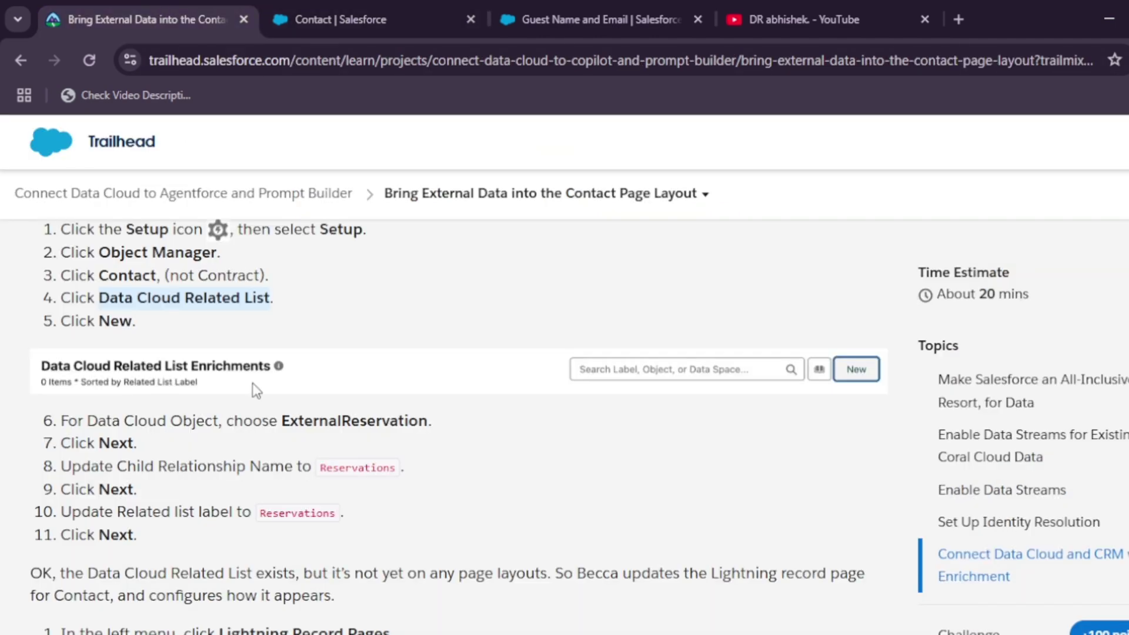
{"action": "left_click", "coordinate": [288, 422]}
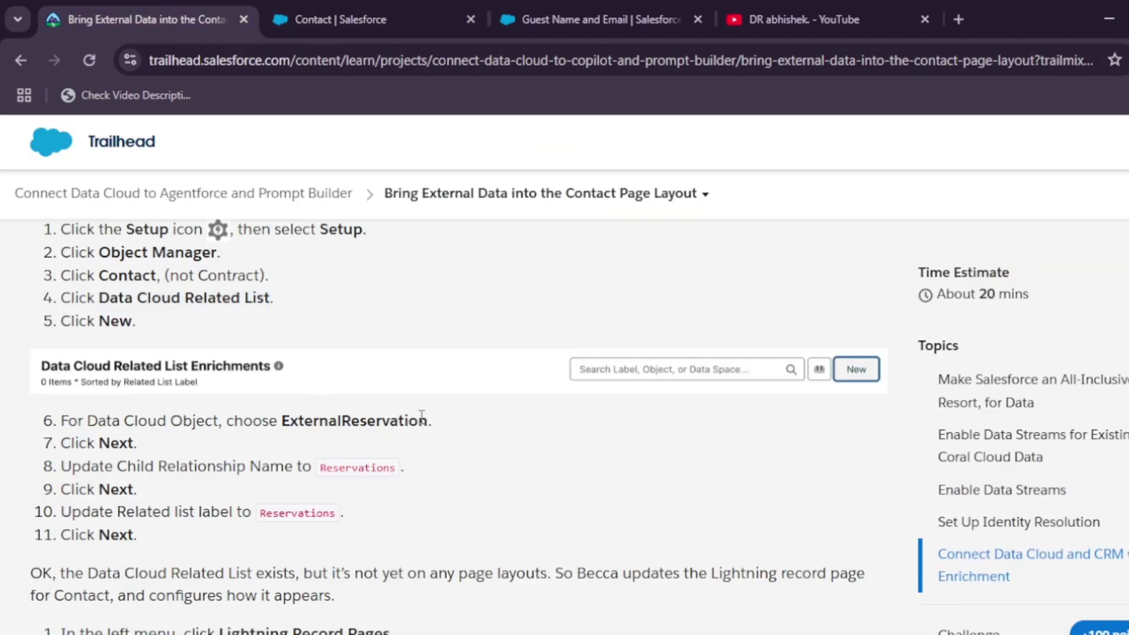
{"action": "left_click_drag", "start_coordinate": [284, 421], "coordinate": [428, 428]}
{"action": "key", "text": "ctrl+c"}
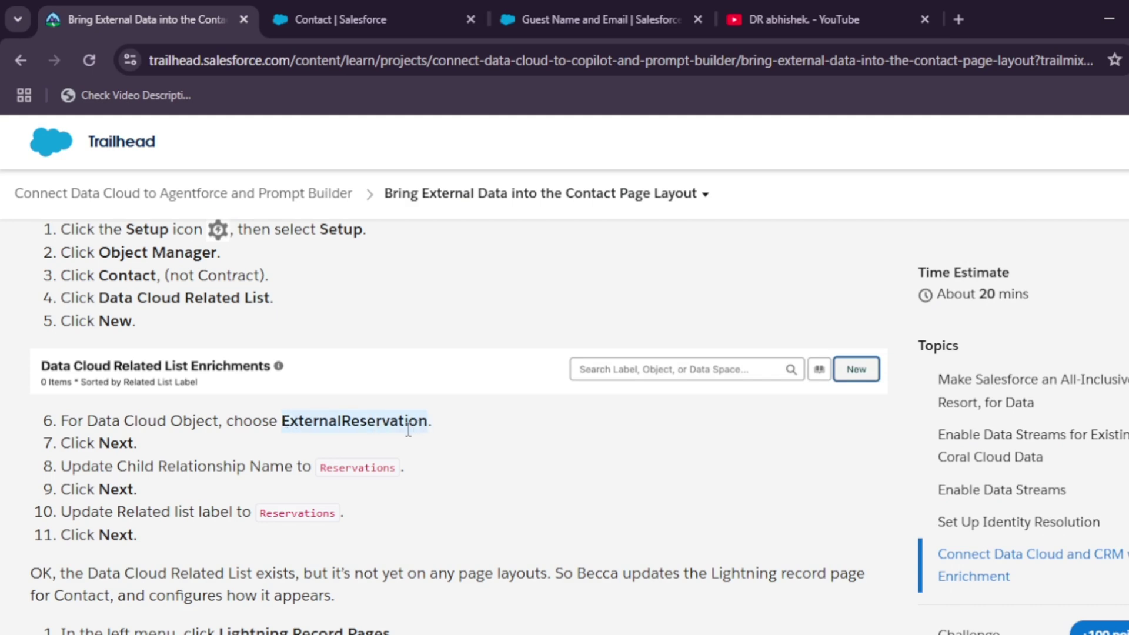
{"action": "left_click", "coordinate": [279, 9]}
{"action": "key", "text": "ctrl+v"}
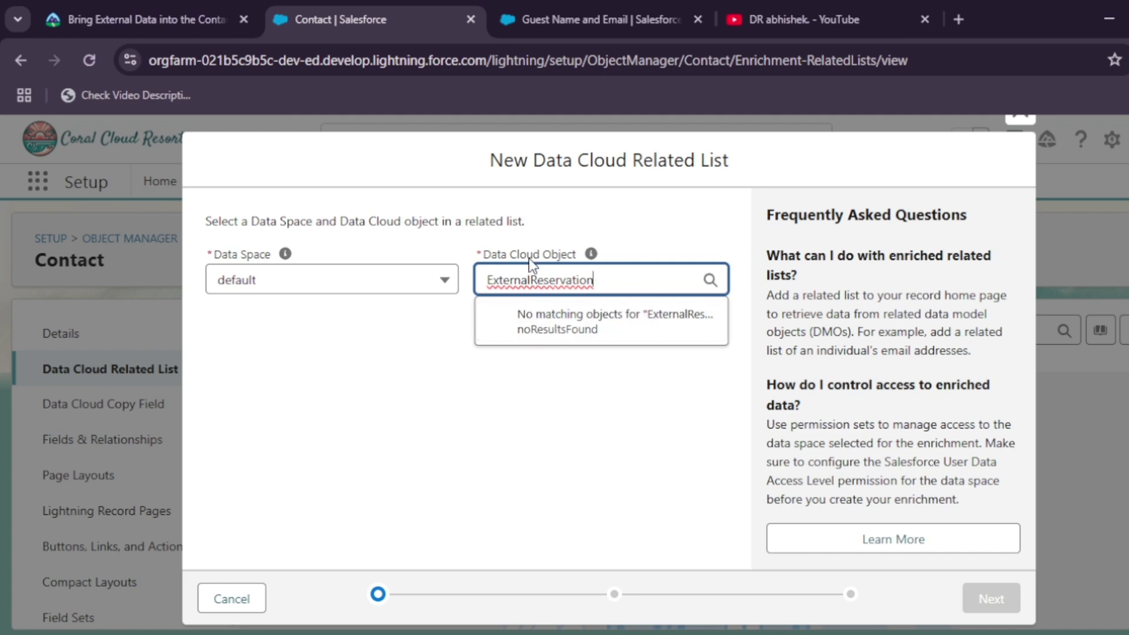
{"action": "key", "text": "BackSpace"}
{"action": "key", "text": "BackSpace"}
{"action": "key", "text": "BackSpace"}
{"action": "key", "text": "BackSpace"}
{"action": "key", "text": "BackSpace"}
{"action": "key", "text": "BackSpace"}
{"action": "key", "text": "BackSpace"}
{"action": "key", "text": "BackSpace"}
{"action": "key", "text": "BackSpace"}
{"action": "key", "text": "BackSpace"}
{"action": "key", "text": "BackSpace"}
{"action": "key", "text": "BackSpace"}
{"action": "key", "text": "BackSpace"}
{"action": "key", "text": "BackSpace"}
{"action": "key", "text": "BackSpace"}
{"action": "key", "text": "BackSpace"}
{"action": "key", "text": "BackSpace"}
{"action": "key", "text": "BackSpace"}
{"action": "key", "text": "BackSpace"}
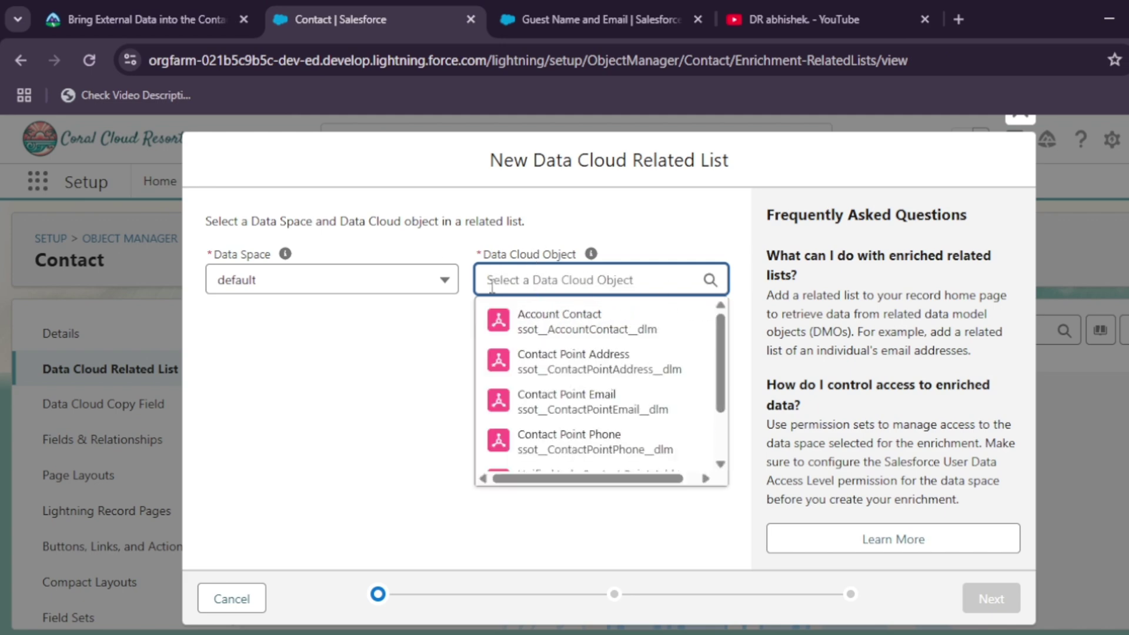
Step: Recheck the object name in Trailhead, keep the default data space and search the Data Cloud objects for "ex"
{"action": "left_click", "coordinate": [128, 5]}
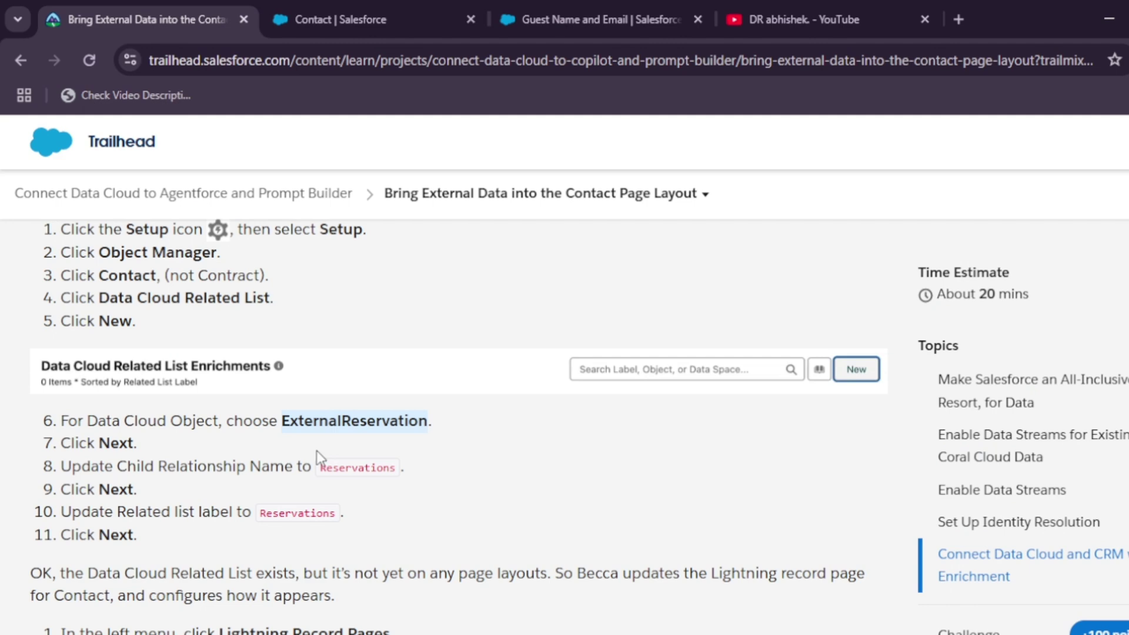
{"action": "left_click", "coordinate": [378, 5]}
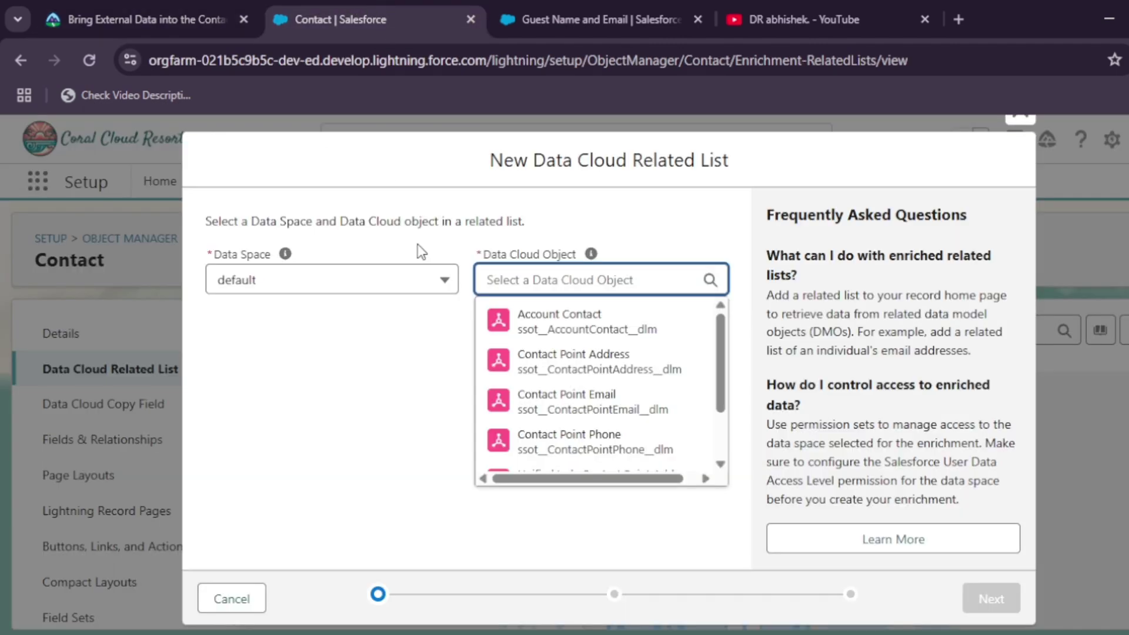
{"action": "left_click", "coordinate": [335, 281]}
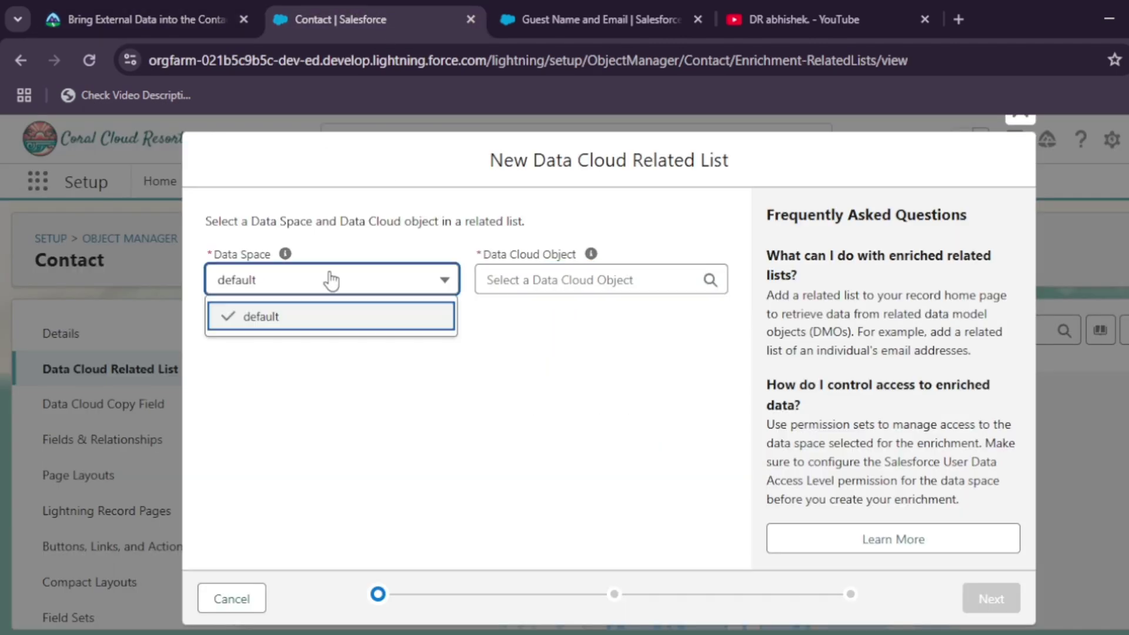
{"action": "left_click", "coordinate": [337, 318]}
{"action": "left_click", "coordinate": [521, 277]}
{"action": "type", "text": "ex"}
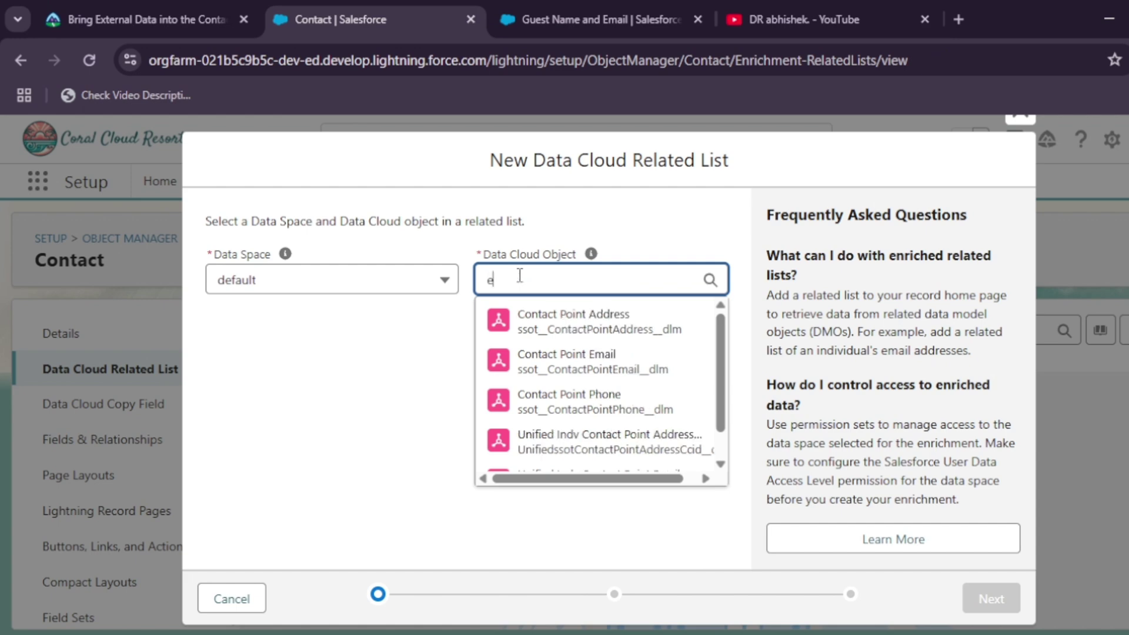
Step: Reread the Trailhead instructions for creating the Data Cloud related list and adding it to the Contact record page
{"action": "left_click", "coordinate": [103, 4]}
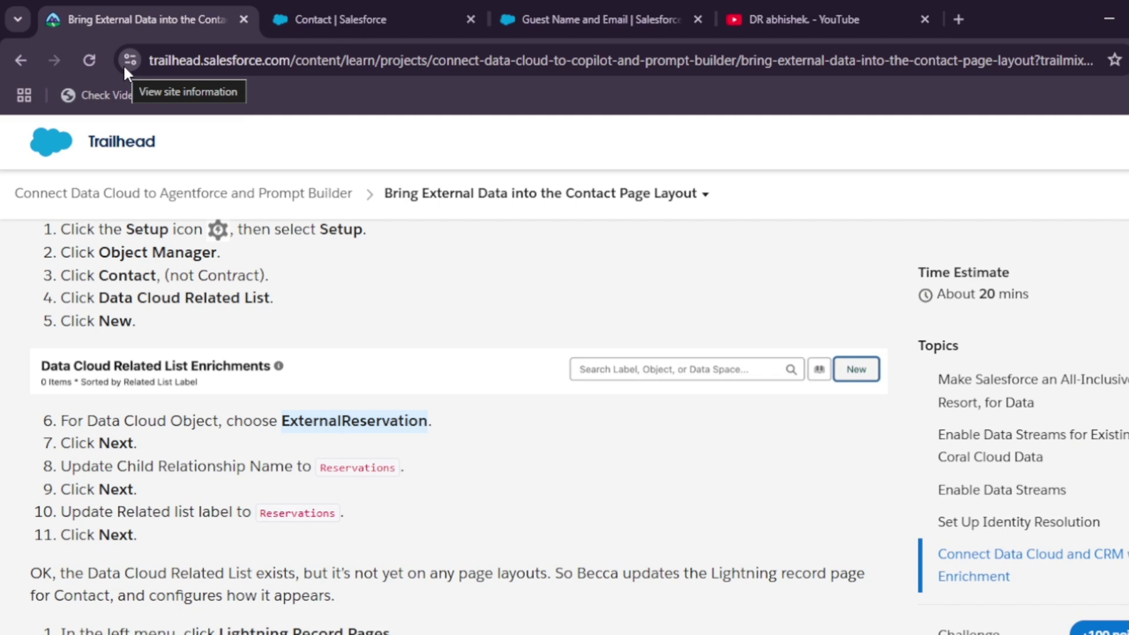
{"action": "scroll", "coordinate": [478, 513], "scroll_direction": "down", "scroll_amount": 12}
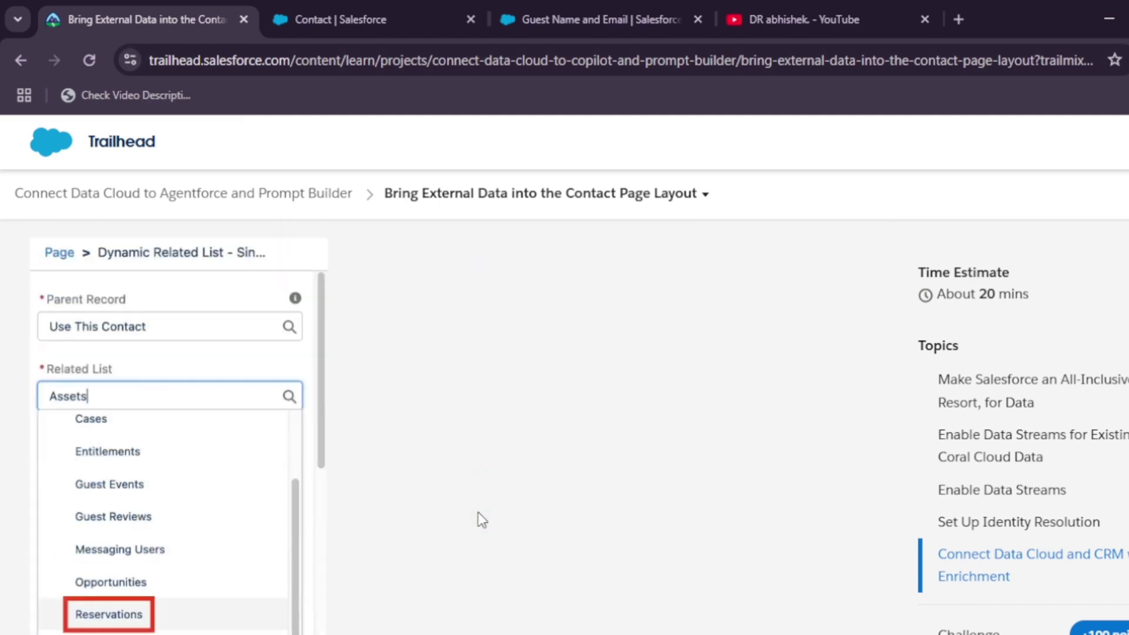
{"action": "scroll", "coordinate": [478, 513], "scroll_direction": "up", "scroll_amount": 10}
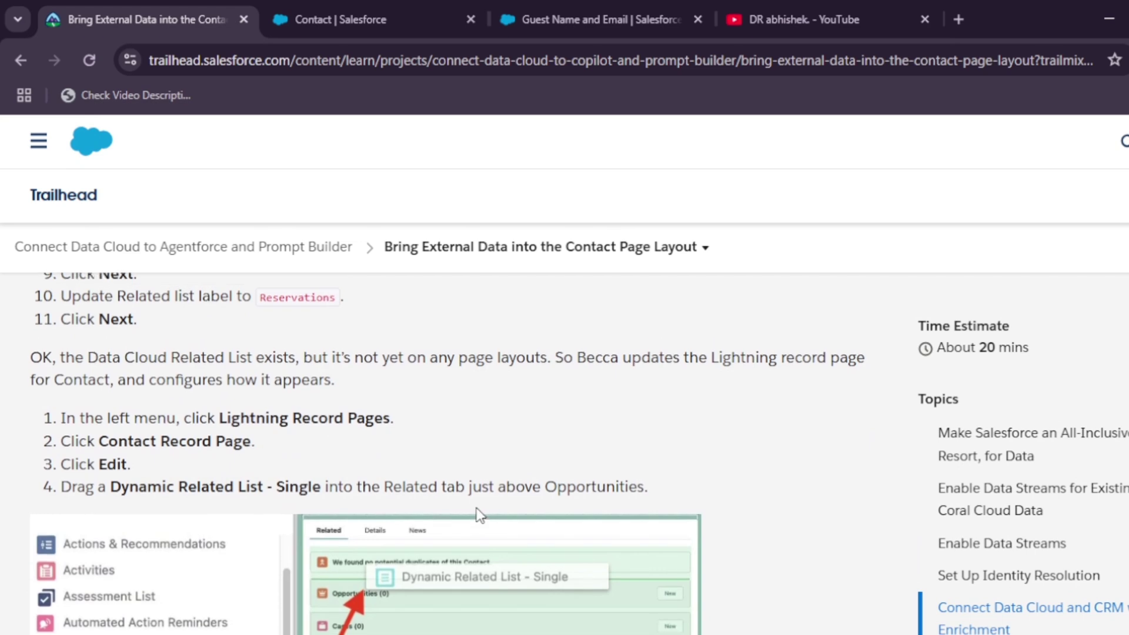
{"action": "scroll", "coordinate": [478, 512], "scroll_direction": "up", "scroll_amount": 5}
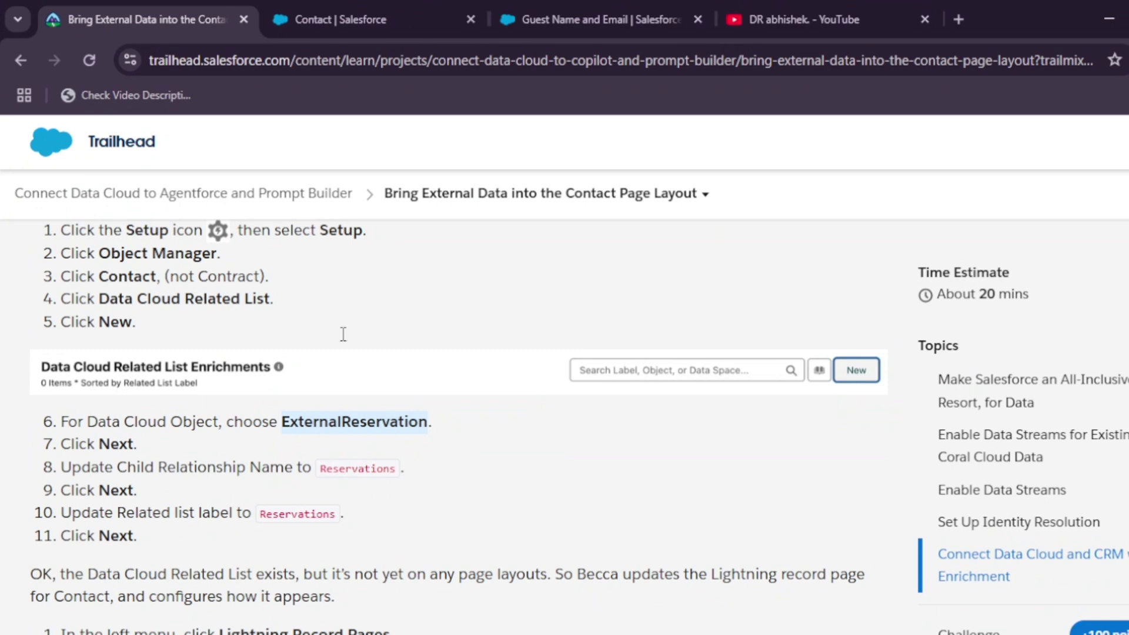
Step: Switch to Data Cloud and check the ruleset in the recently viewed Identity Resolutions list
{"action": "left_click", "coordinate": [556, 9]}
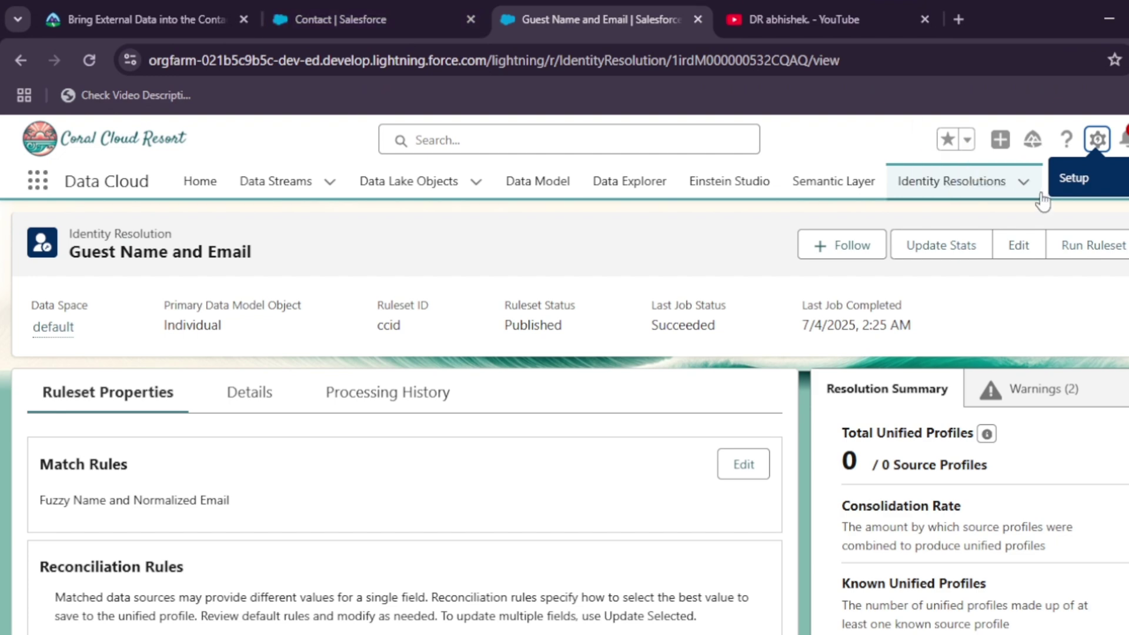
{"action": "left_click", "coordinate": [969, 194]}
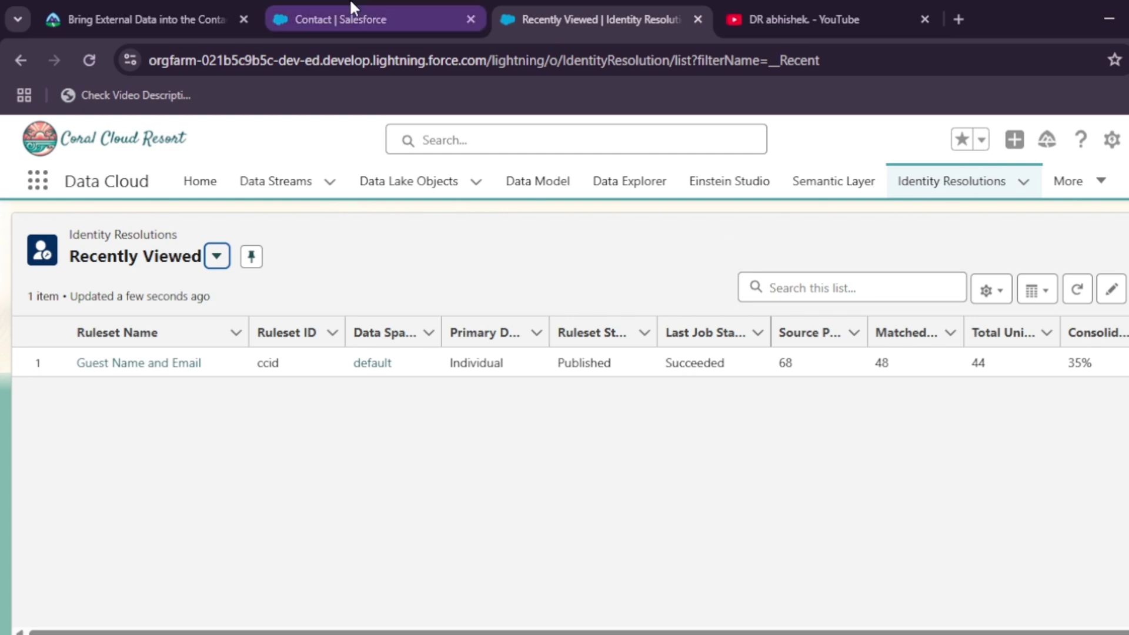
{"action": "mouse_move", "coordinate": [352, 19]}
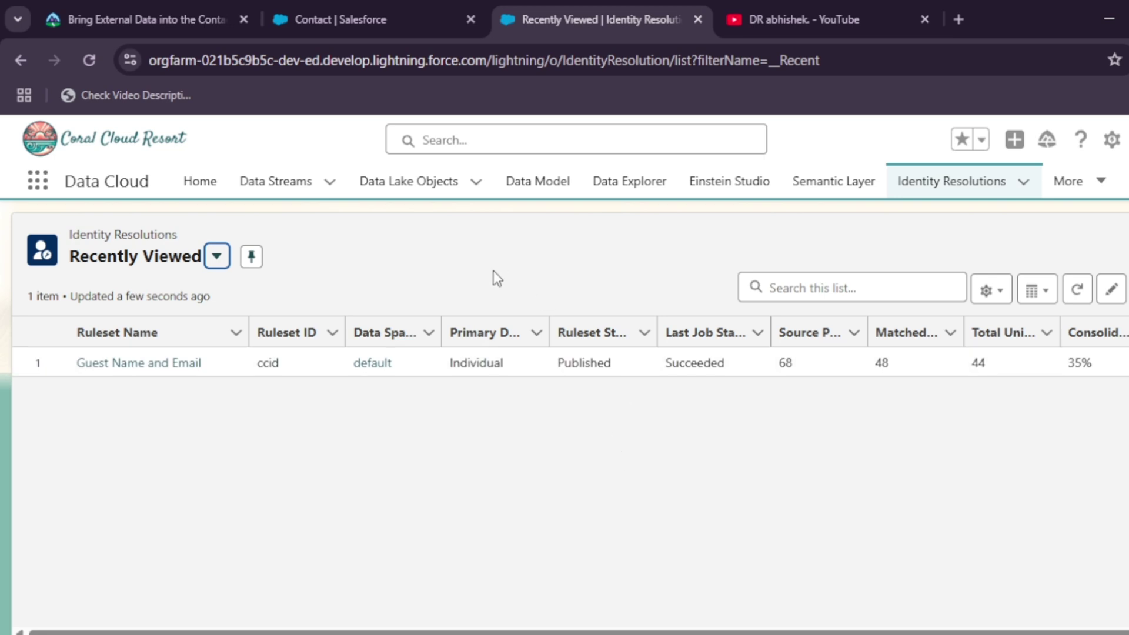
Step: Open the ExternalReservation object in the Data Cloud data model and review its details and fields
{"action": "left_click", "coordinate": [541, 185]}
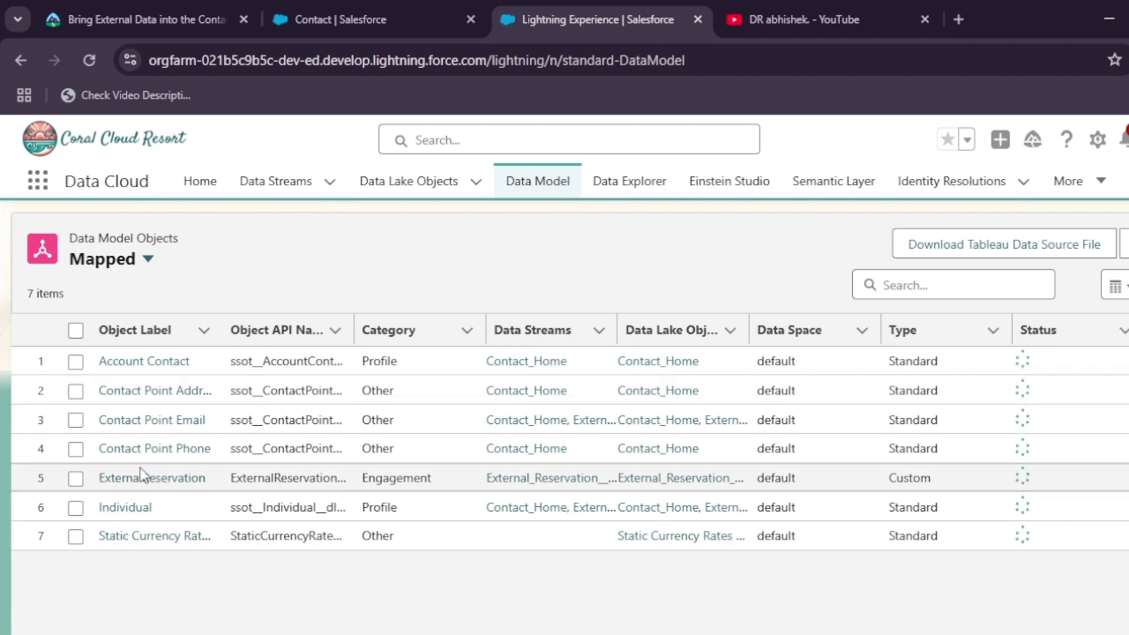
{"action": "left_click", "coordinate": [142, 477]}
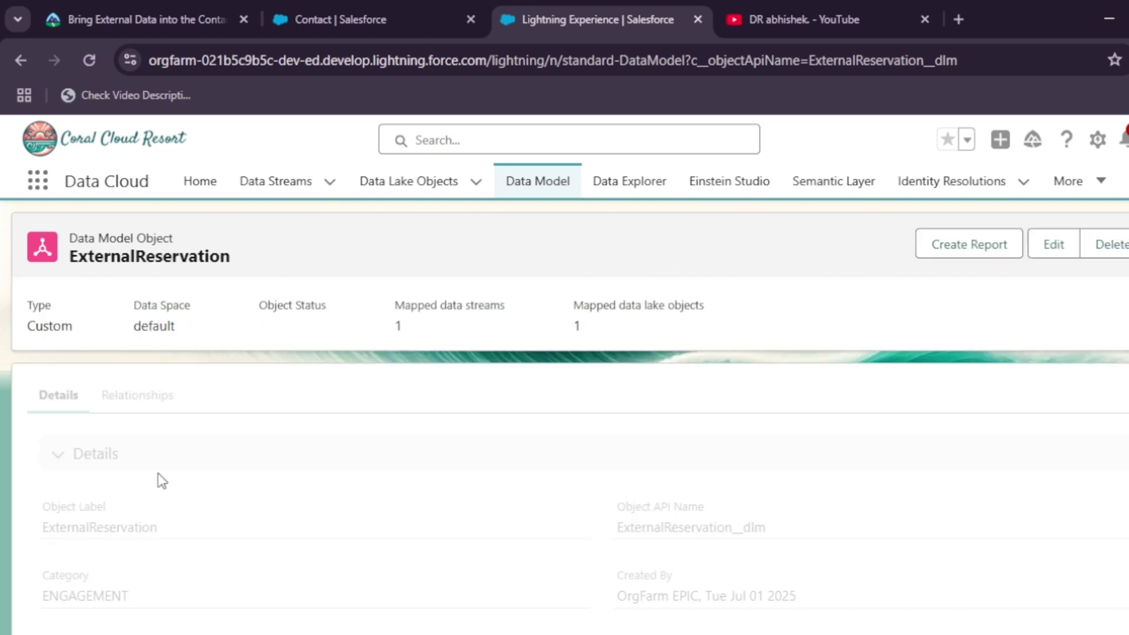
{"action": "scroll", "coordinate": [366, 448], "scroll_direction": "down", "scroll_amount": 10}
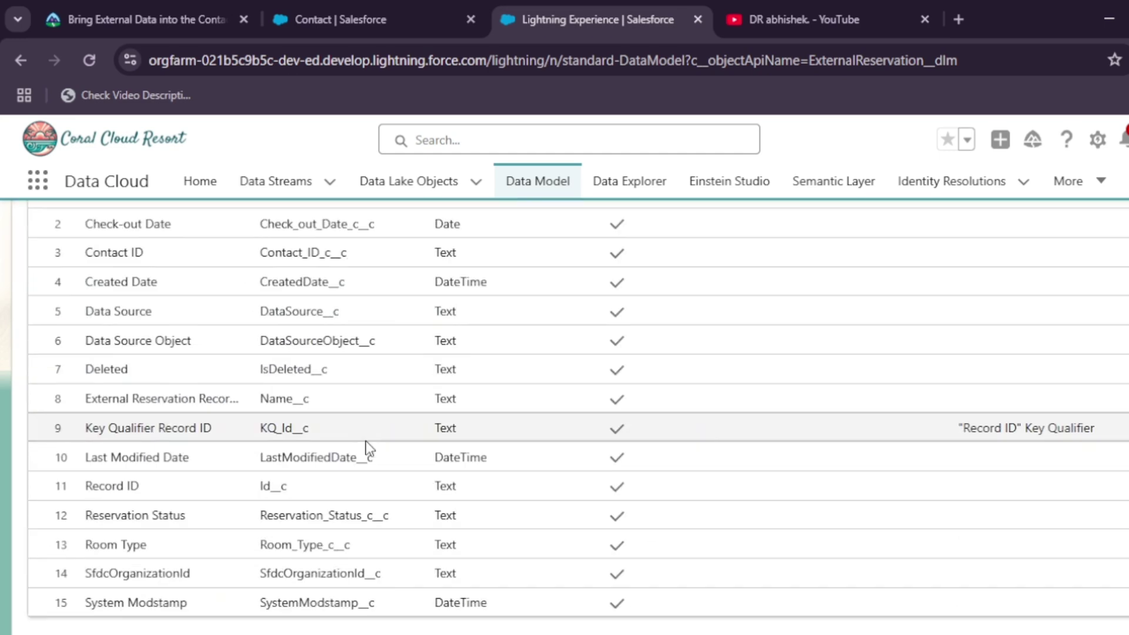
{"action": "scroll", "coordinate": [366, 449], "scroll_direction": "up", "scroll_amount": 10}
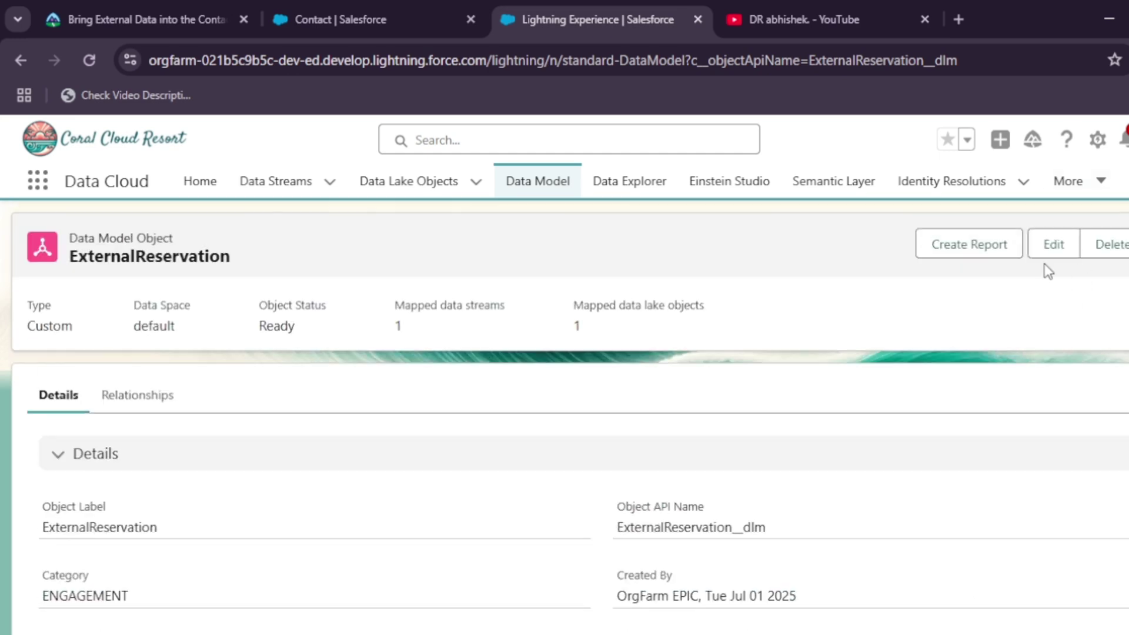
Step: Open the ExternalReservation data model object for editing, look through its field definitions and save it
{"action": "left_click", "coordinate": [1046, 247]}
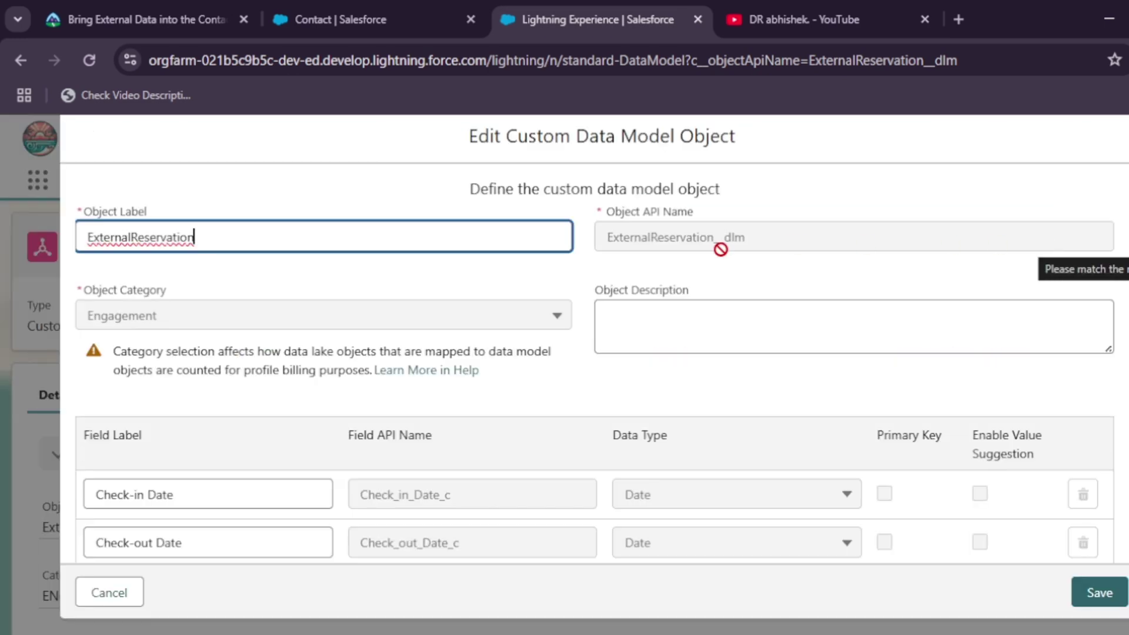
{"action": "scroll", "coordinate": [501, 377], "scroll_direction": "down", "scroll_amount": 10}
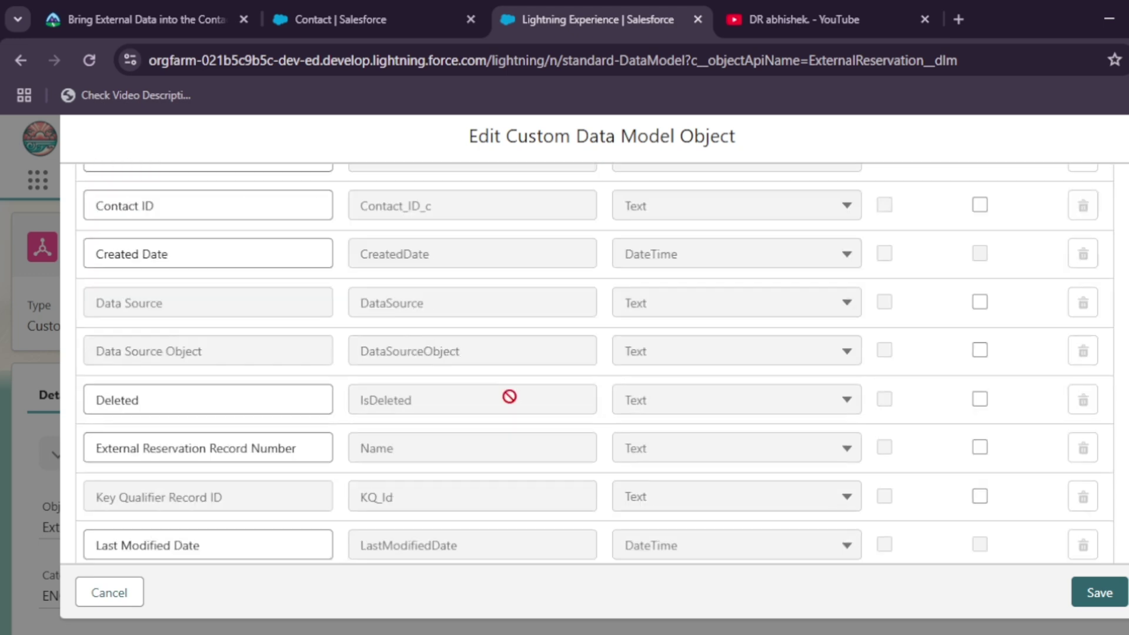
{"action": "left_click", "coordinate": [1108, 601]}
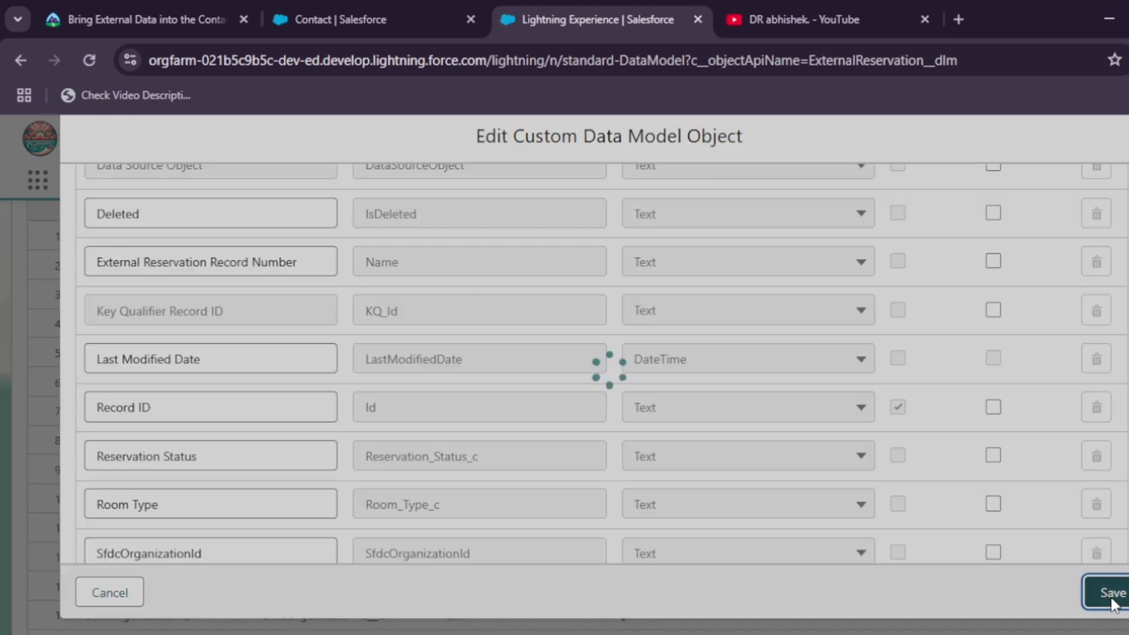
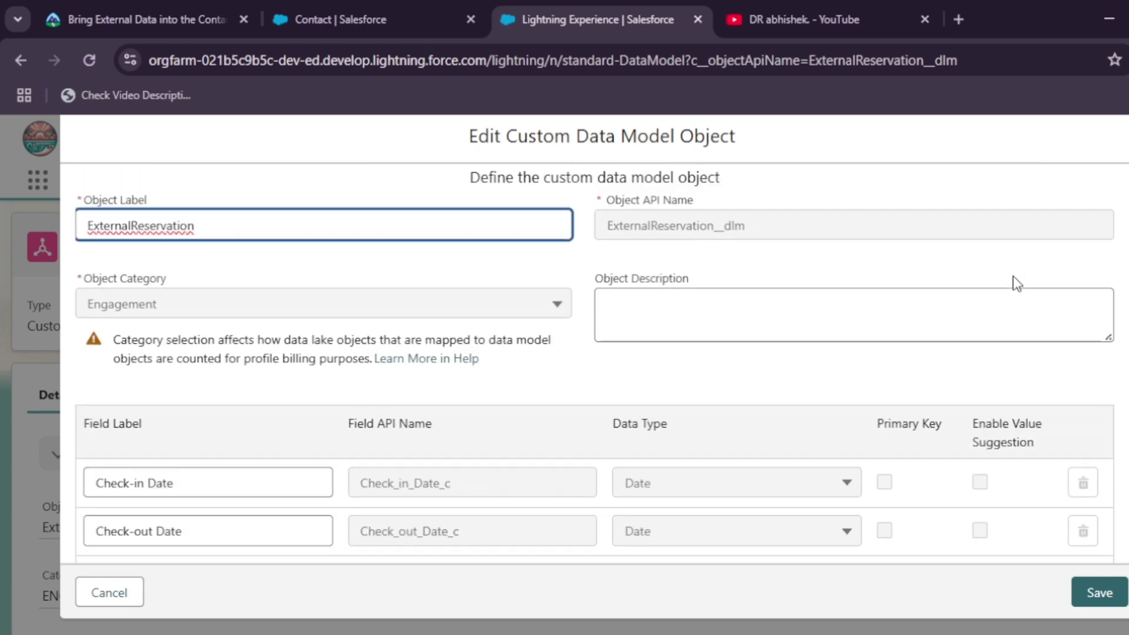
Step: Review the ExternalReservation field definitions in the edit form again and leave it without saving
{"action": "scroll", "coordinate": [1017, 284], "scroll_direction": "down", "scroll_amount": 10}
{"action": "scroll", "coordinate": [999, 352], "scroll_direction": "up", "scroll_amount": 10}
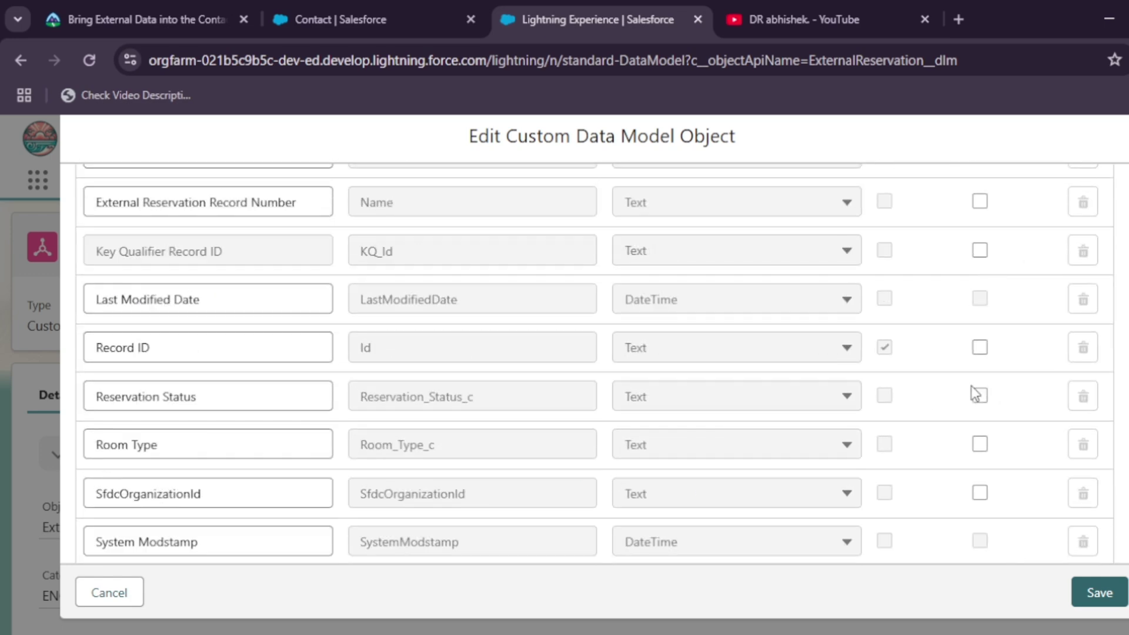
{"action": "left_click", "coordinate": [112, 589]}
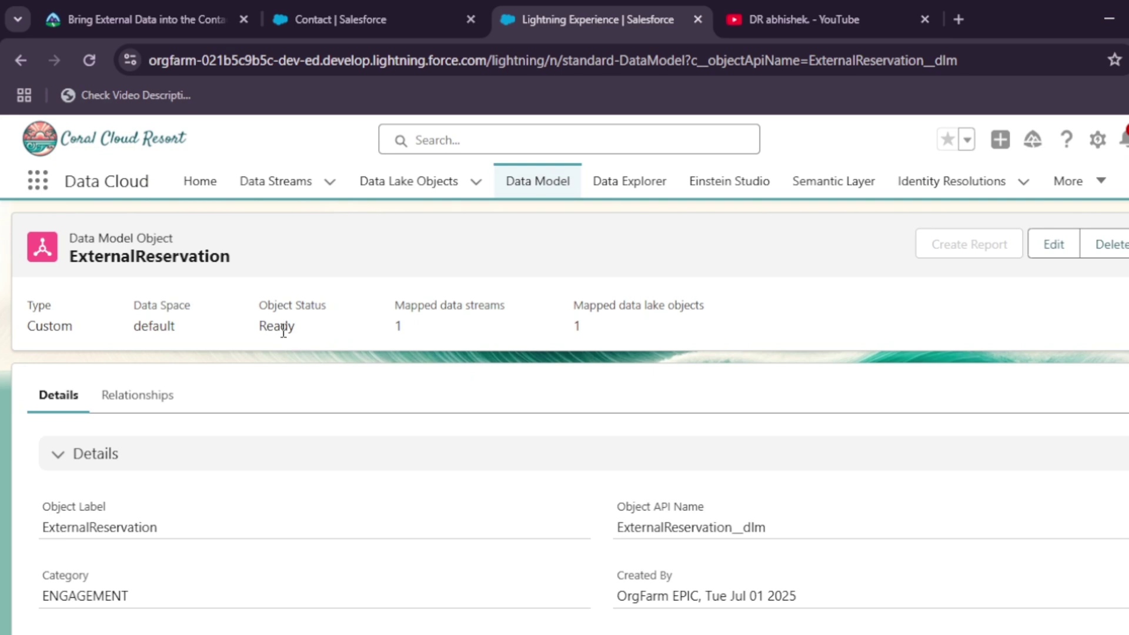
Step: Try to find ExternalReservation for the Contact related list by searching the Data Cloud objects for "ex", and close the dialog
{"action": "left_click", "coordinate": [356, 20]}
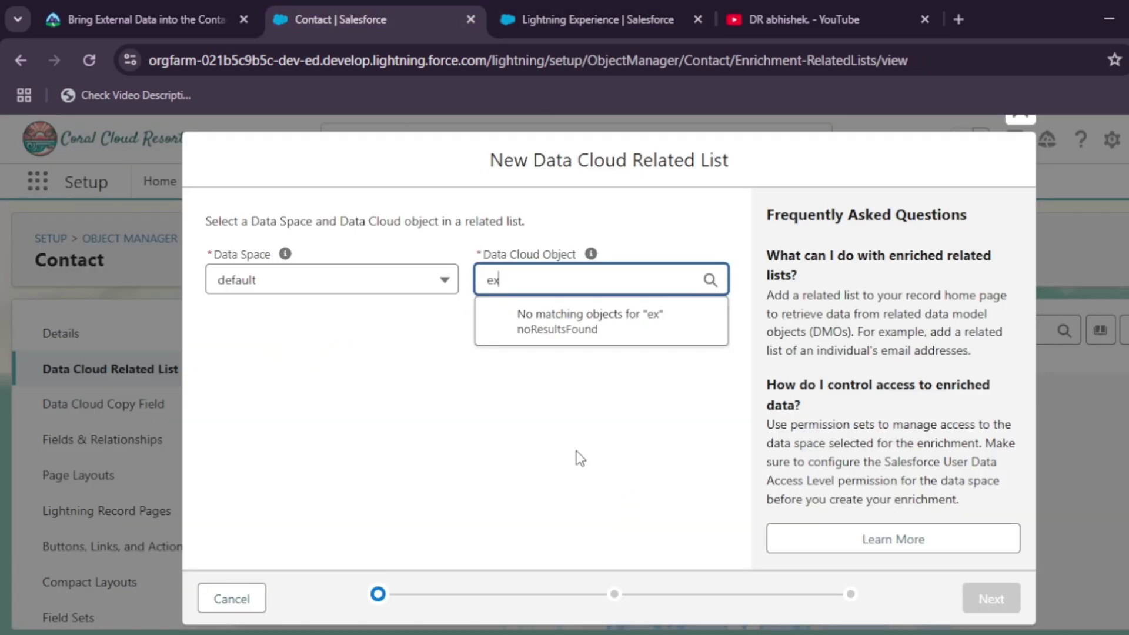
{"action": "key", "text": "BackSpace"}
{"action": "key", "text": "BackSpace"}
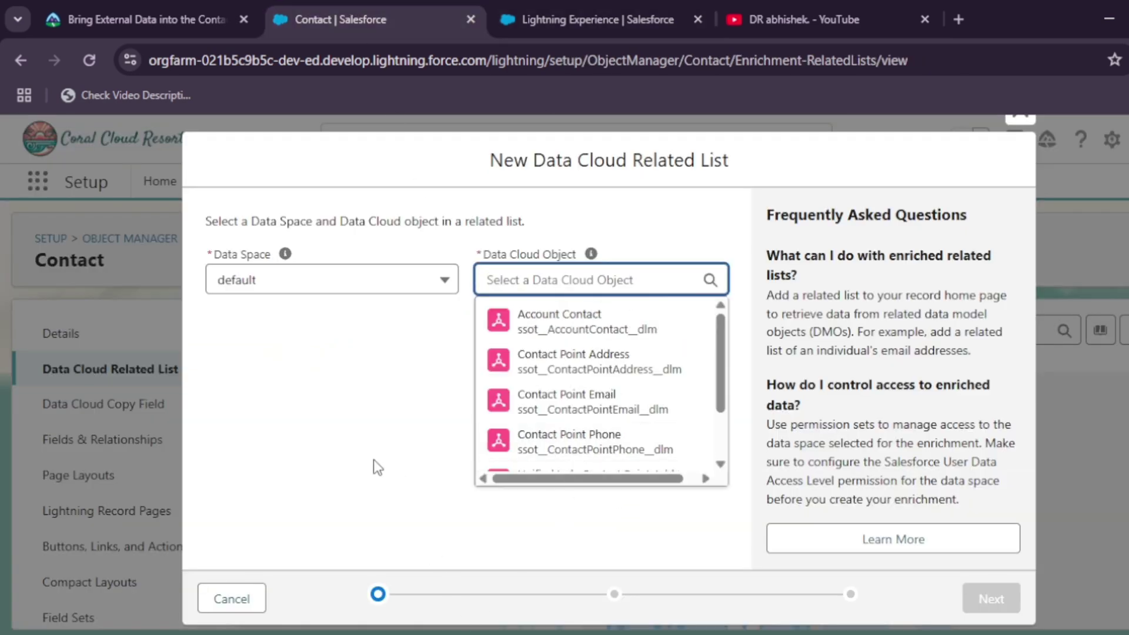
{"action": "type", "text": "ex"}
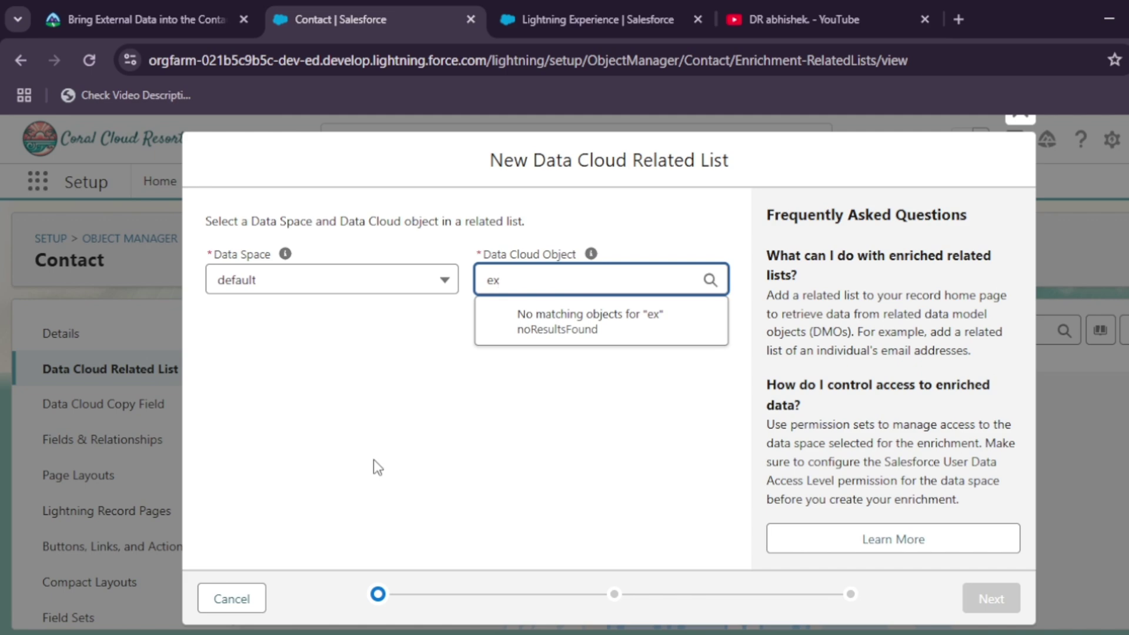
{"action": "left_click", "coordinate": [1020, 117]}
Step: Start a new Data Cloud related list for Contact and choose ExternalReservation from the default data space as its object
{"action": "left_click", "coordinate": [1124, 330]}
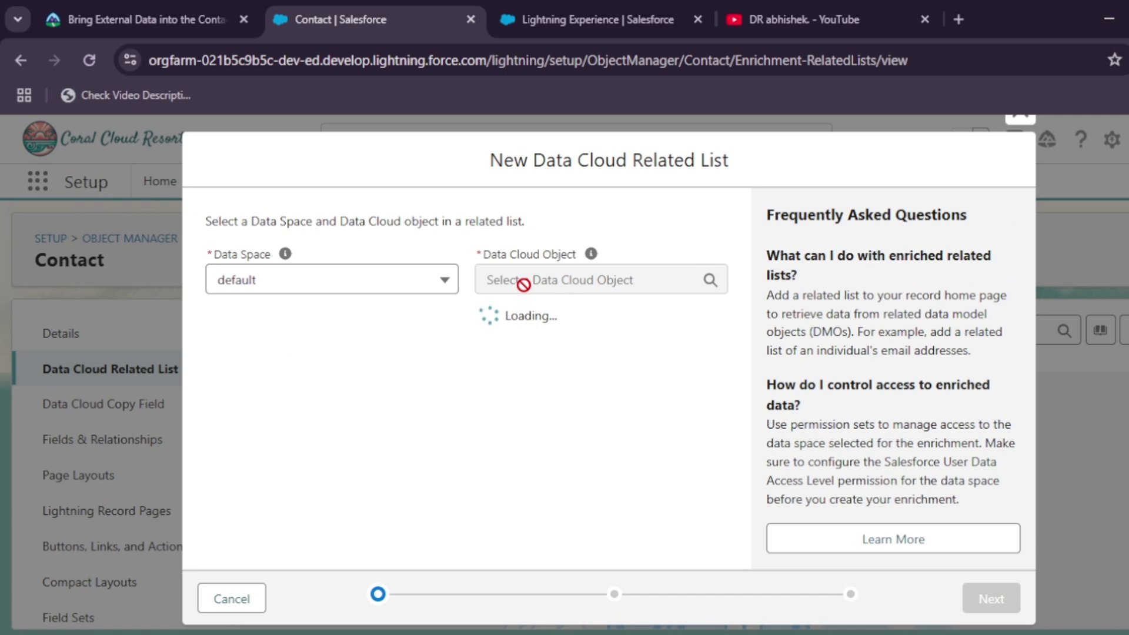
{"action": "left_click", "coordinate": [524, 288]}
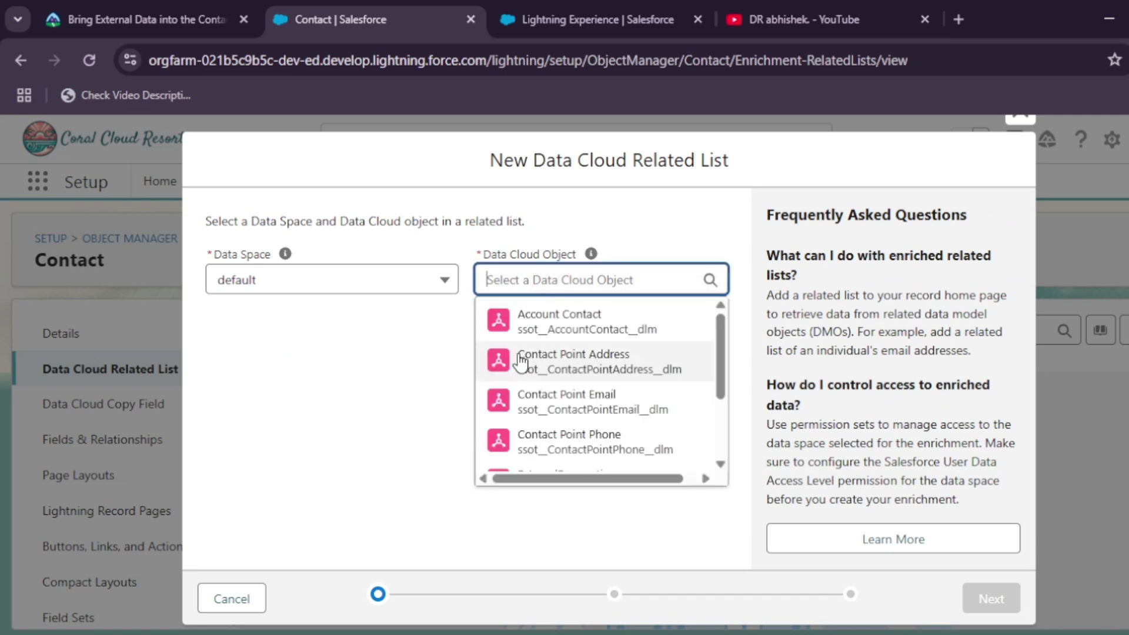
{"action": "type", "text": "ex"}
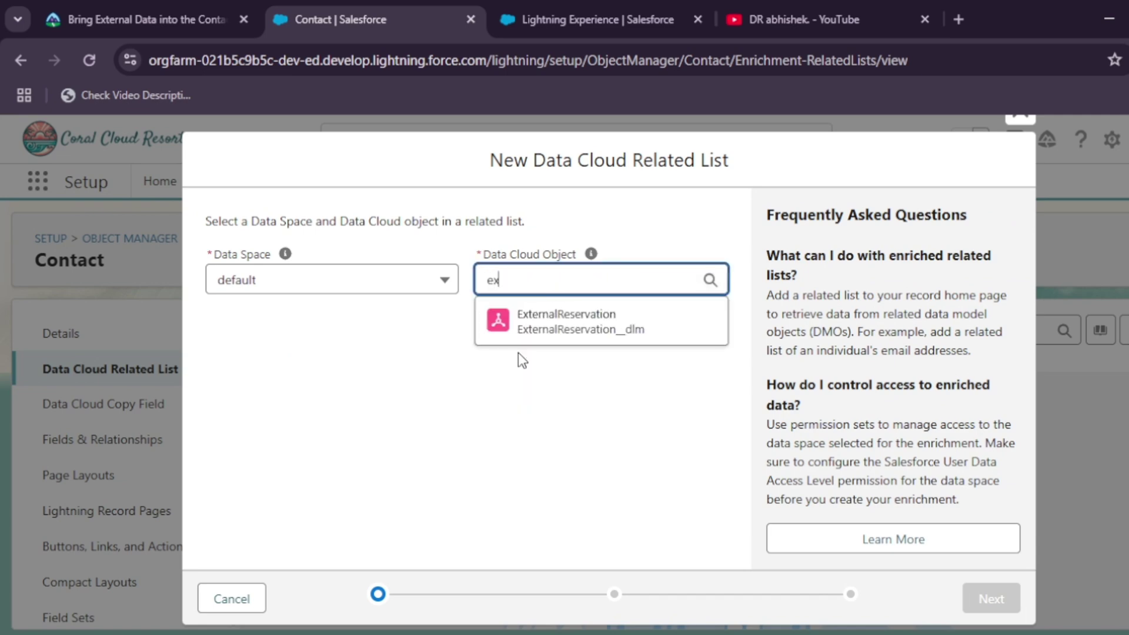
{"action": "left_click", "coordinate": [546, 333]}
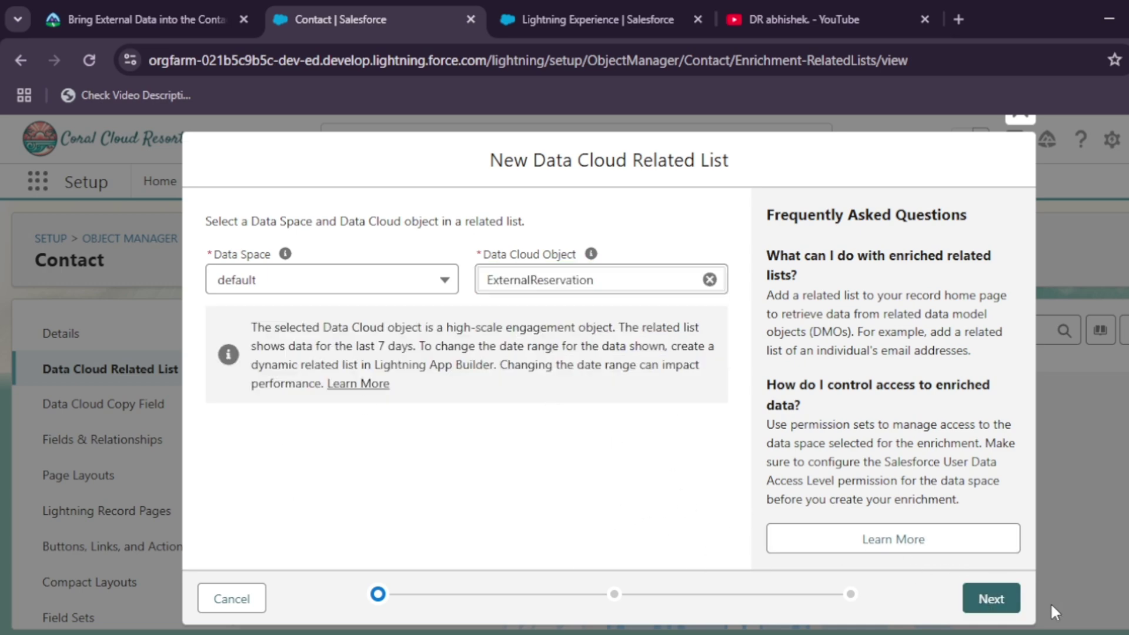
{"action": "left_click", "coordinate": [992, 598]}
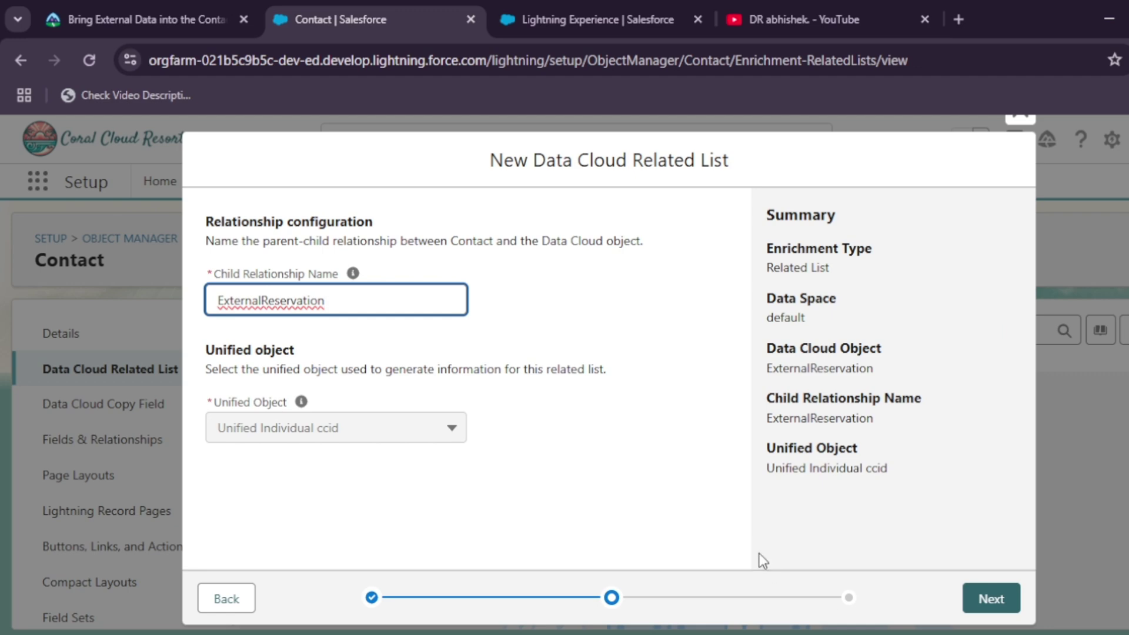
Step: Copy the child relationship name from Trailhead and set the Child Relationship Name to Reservations
{"action": "left_click", "coordinate": [112, 13]}
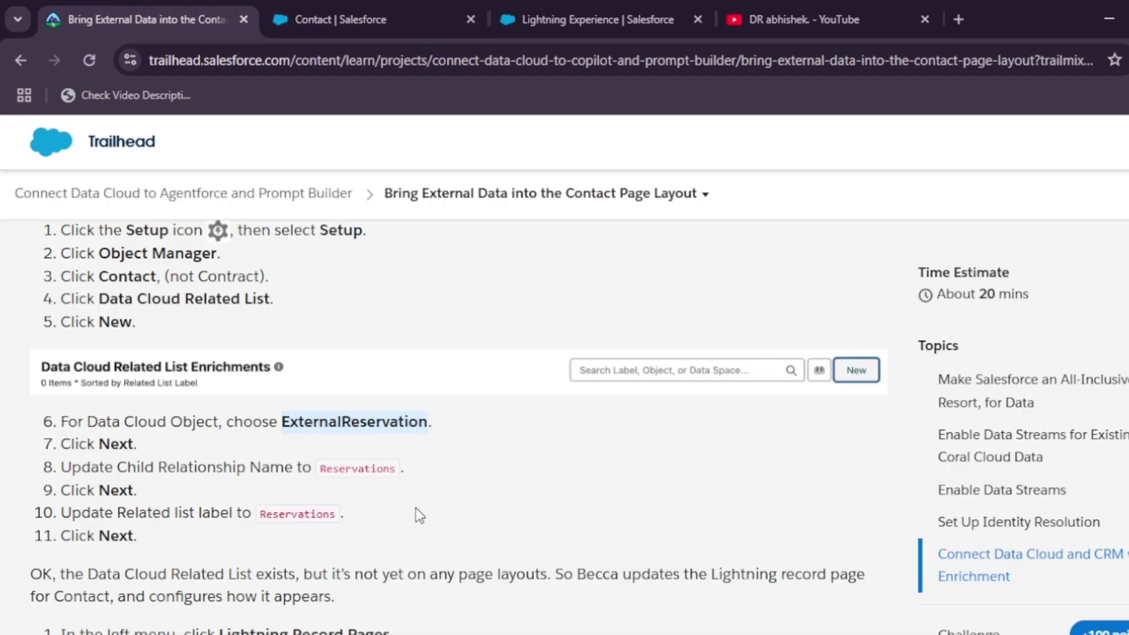
{"action": "left_click_drag", "start_coordinate": [321, 472], "coordinate": [377, 481]}
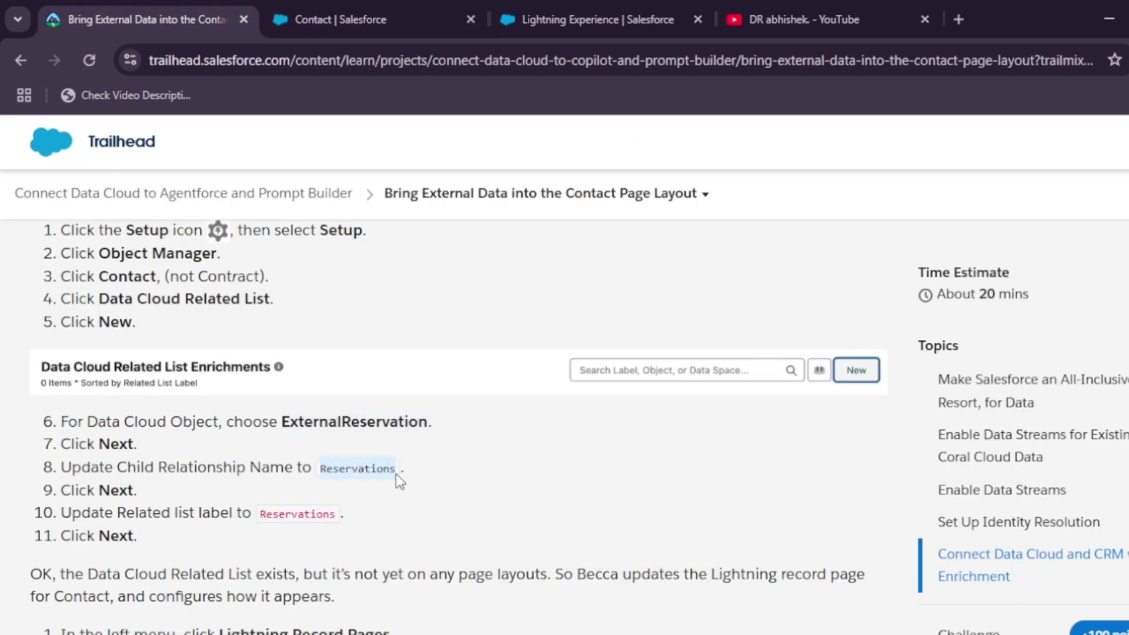
{"action": "left_click", "coordinate": [363, 8]}
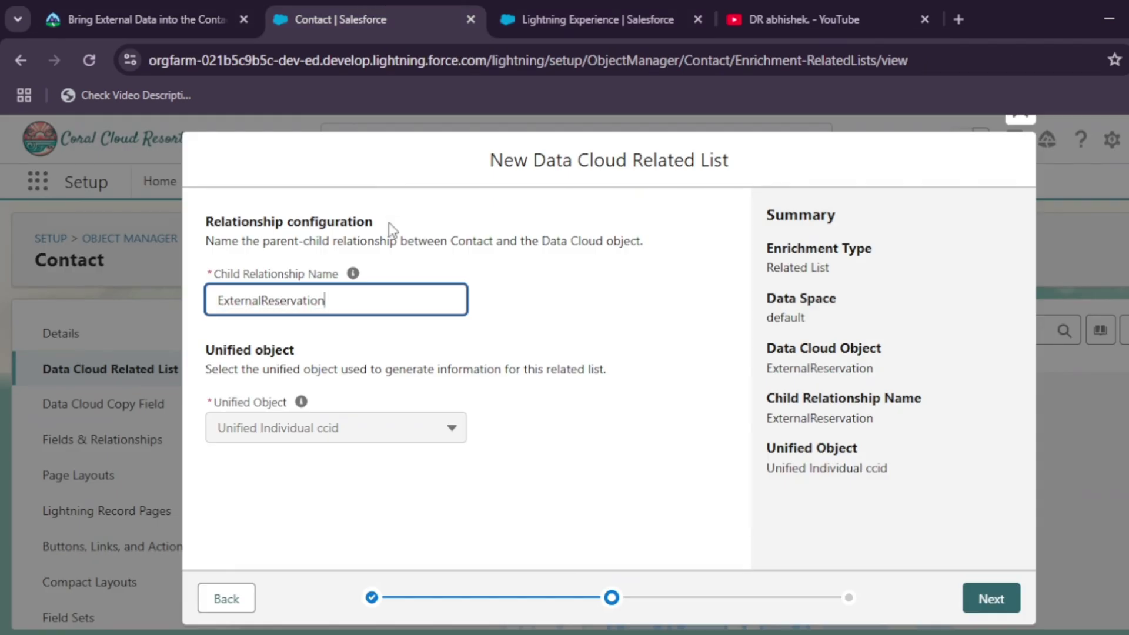
{"action": "double_click", "coordinate": [352, 289]}
{"action": "type", "text": "Reservations"}
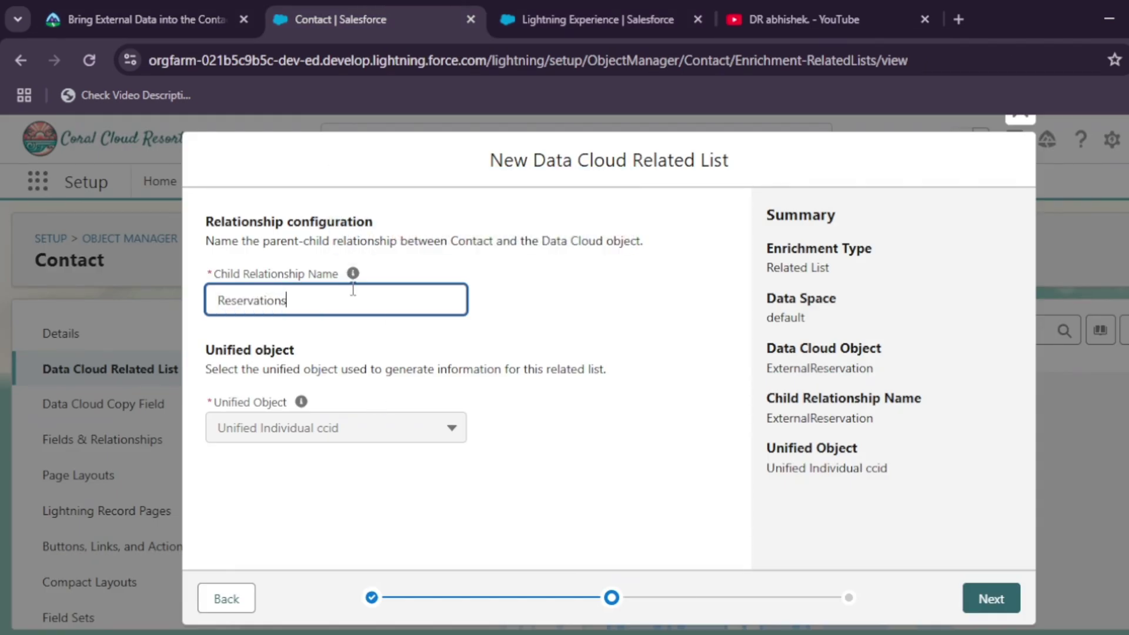
{"action": "left_click", "coordinate": [1004, 606]}
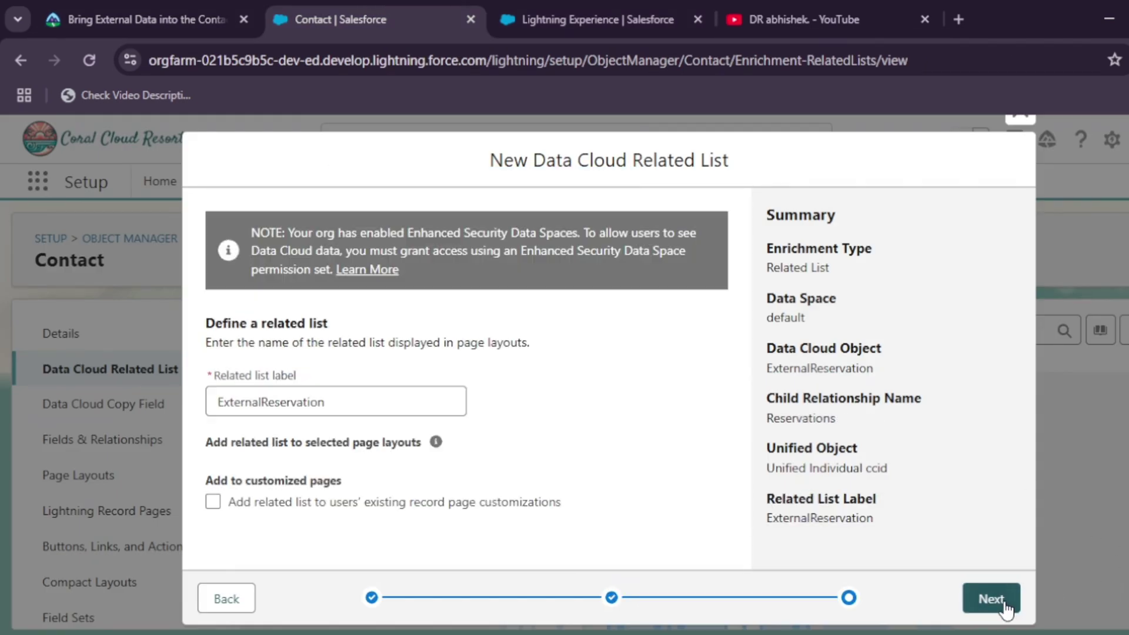
Step: Set the related list label to Reservations, check the remaining Trailhead instructions and finish creating the related list
{"action": "double_click", "coordinate": [400, 398]}
{"action": "type", "text": "Reservations"}
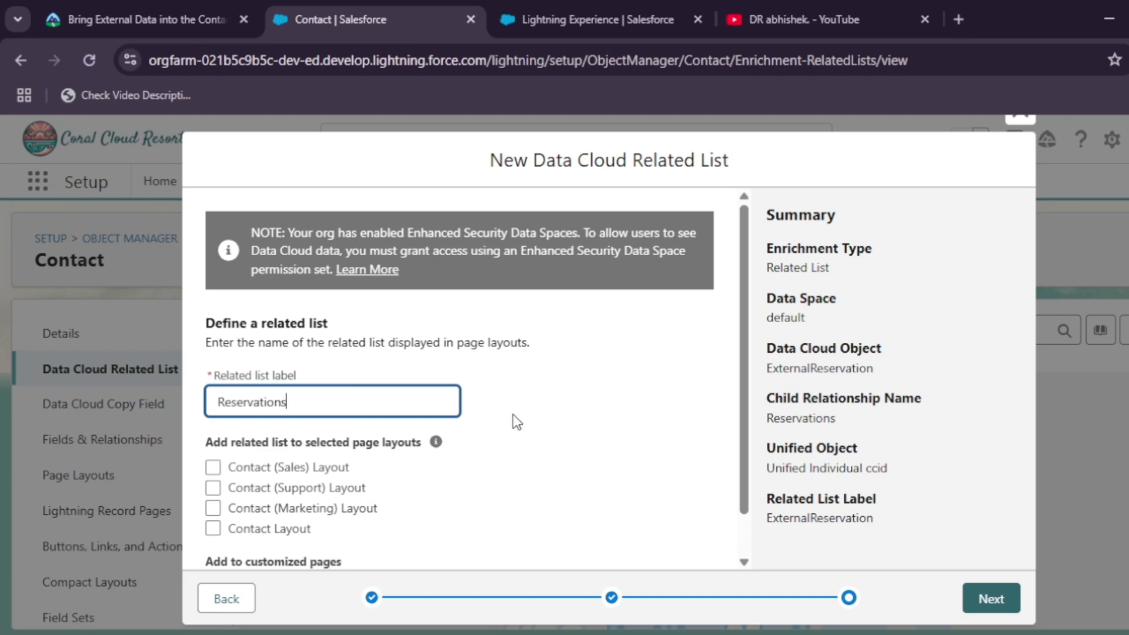
{"action": "left_click", "coordinate": [149, 10]}
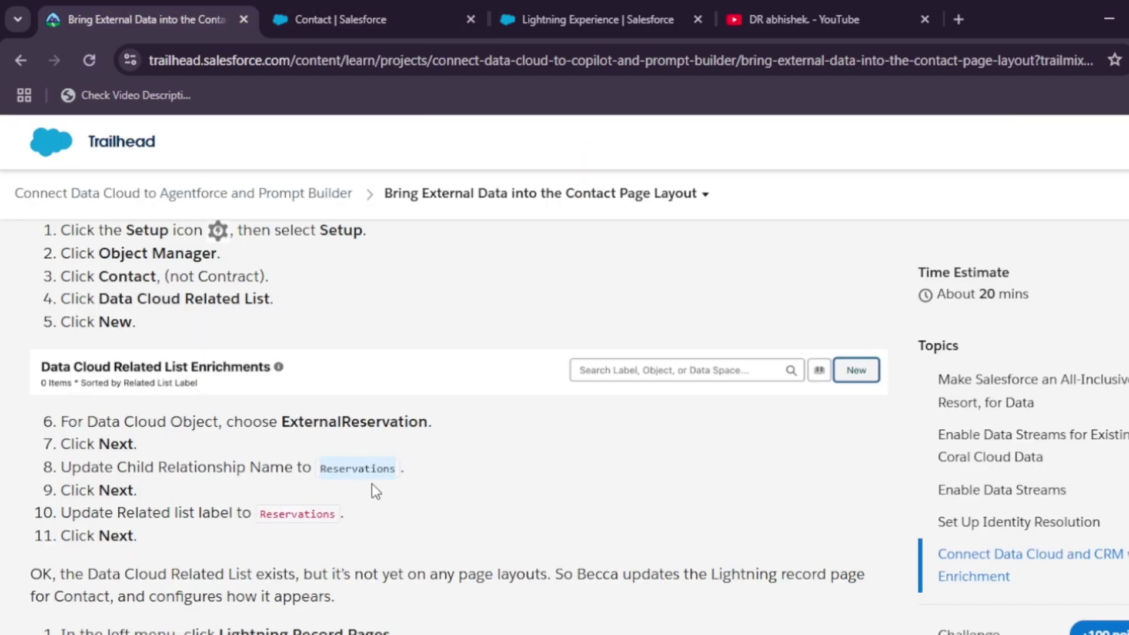
{"action": "scroll", "coordinate": [373, 481], "scroll_direction": "down", "scroll_amount": 3}
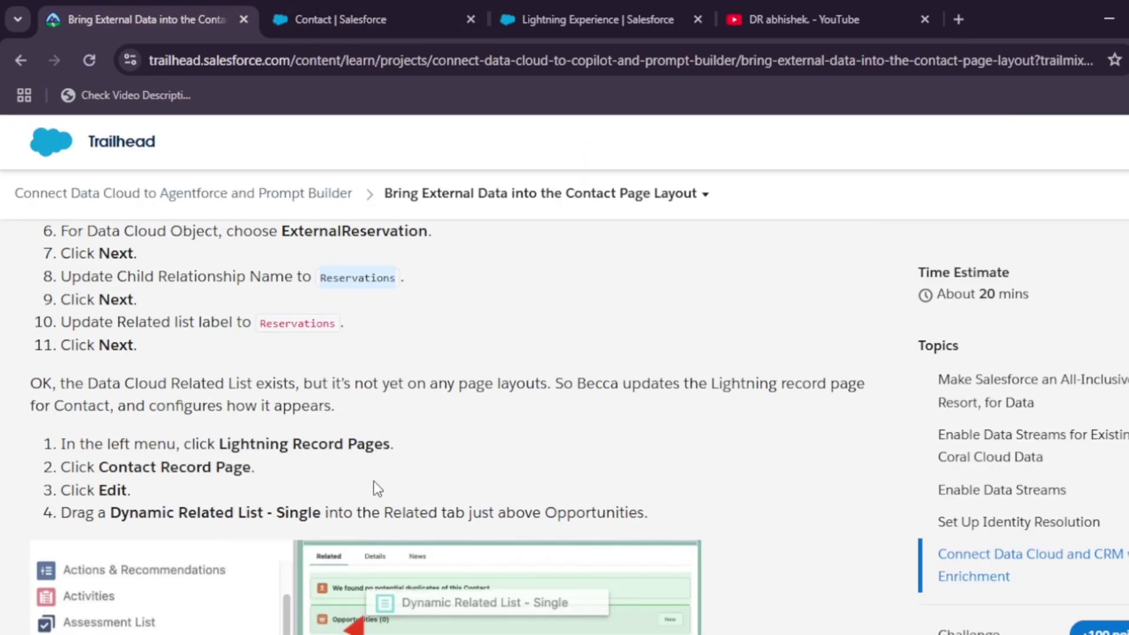
{"action": "left_click", "coordinate": [301, 4]}
{"action": "left_click", "coordinate": [983, 593]}
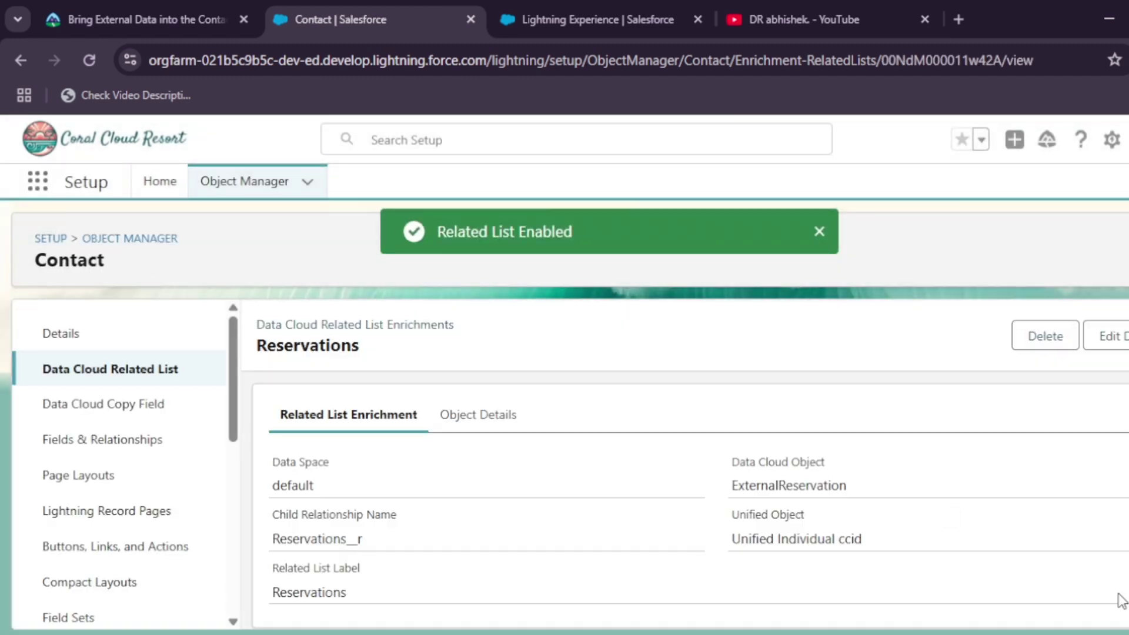
Step: Check the Trailhead instructions and open Contact Record Page from Contact's Lightning Record Pages for editing
{"action": "left_click", "coordinate": [128, 513]}
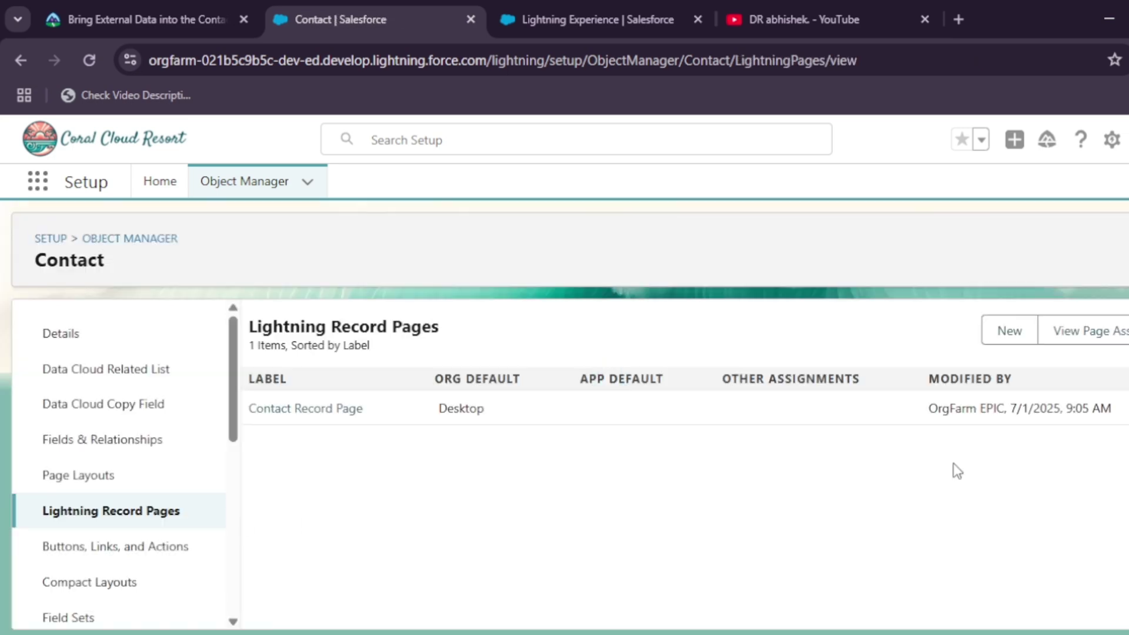
{"action": "left_click", "coordinate": [340, 415]}
{"action": "left_click", "coordinate": [214, 13]}
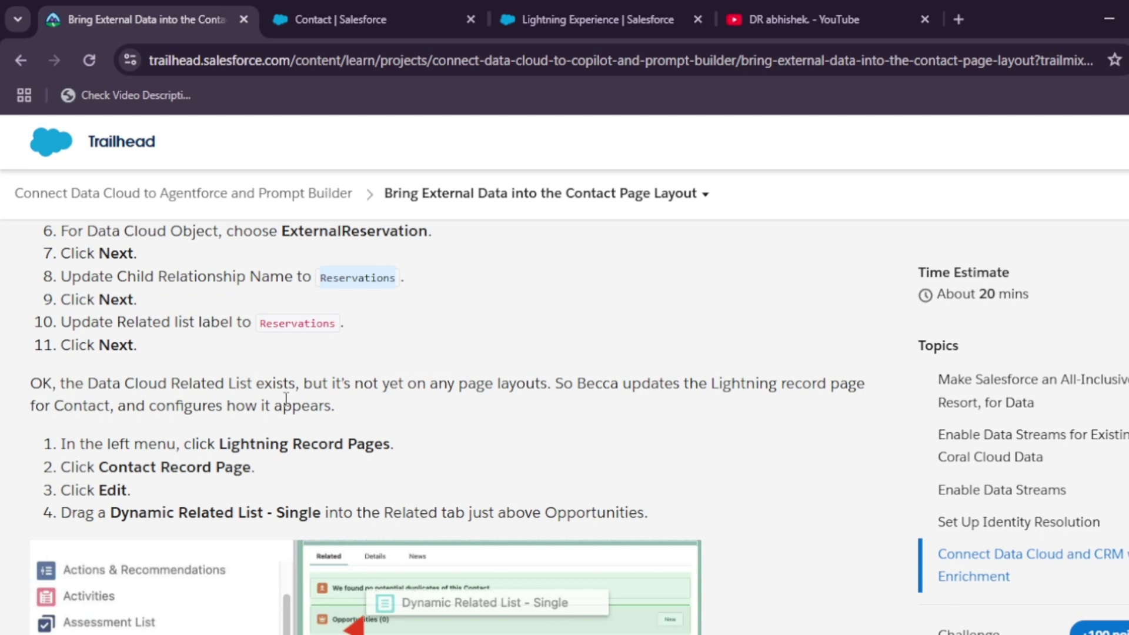
{"action": "scroll", "coordinate": [294, 399], "scroll_direction": "down", "scroll_amount": 3}
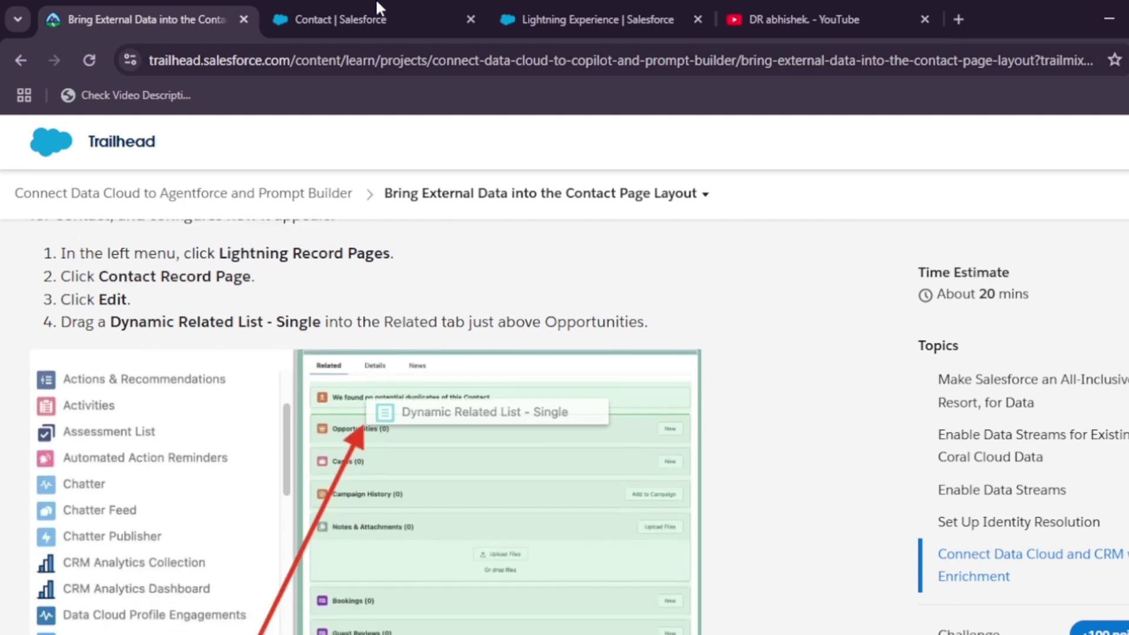
{"action": "left_click", "coordinate": [376, 2]}
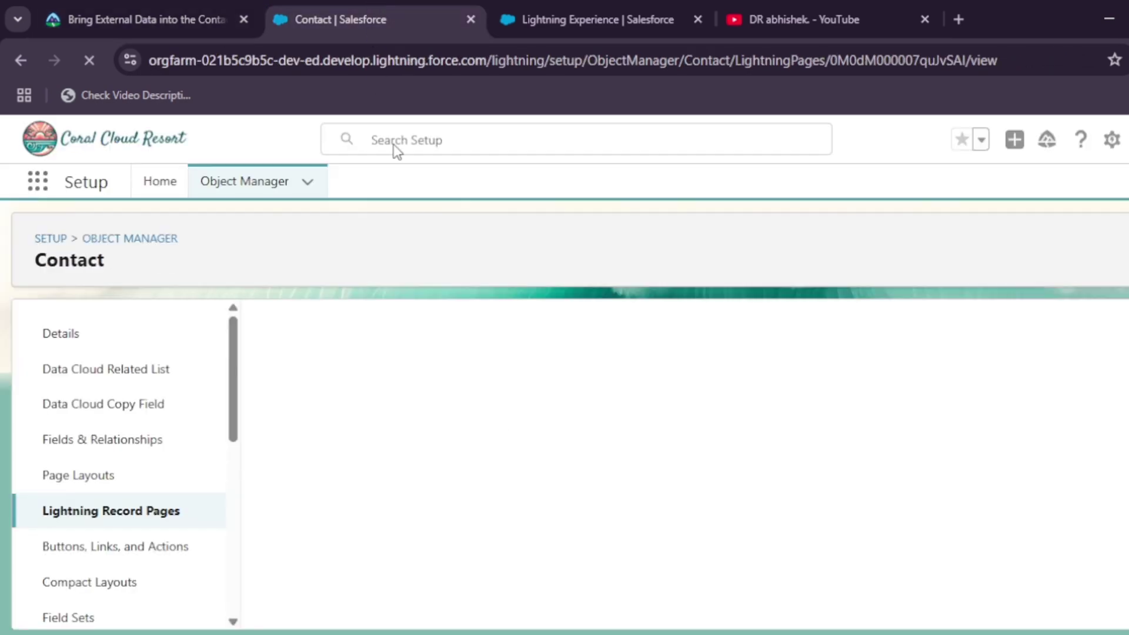
{"action": "left_click", "coordinate": [136, 511]}
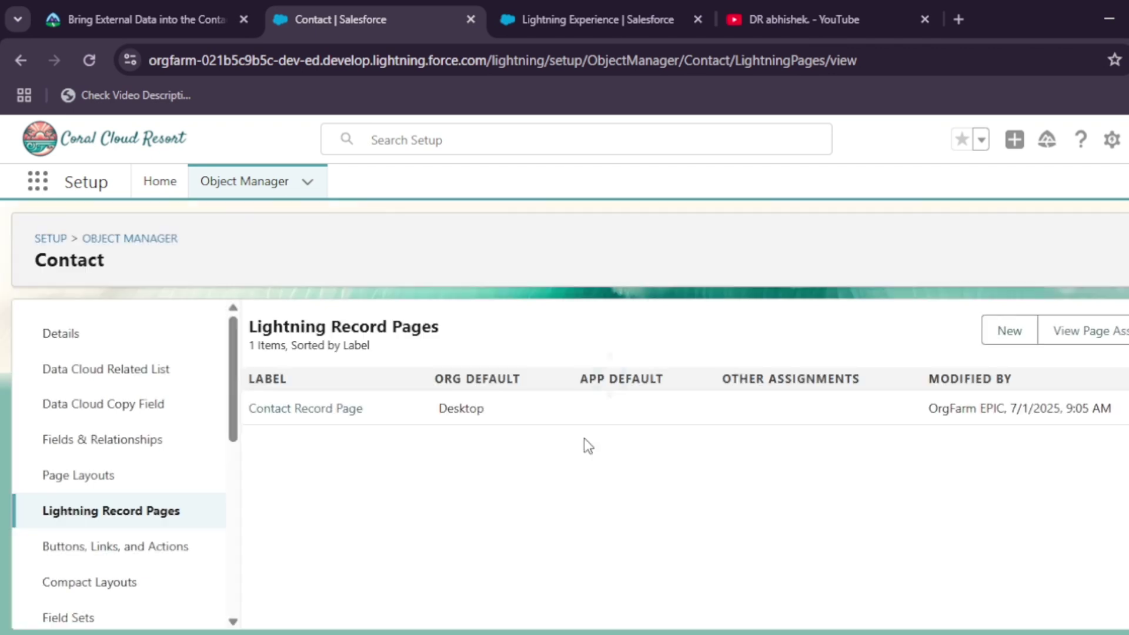
{"action": "left_click", "coordinate": [332, 409]}
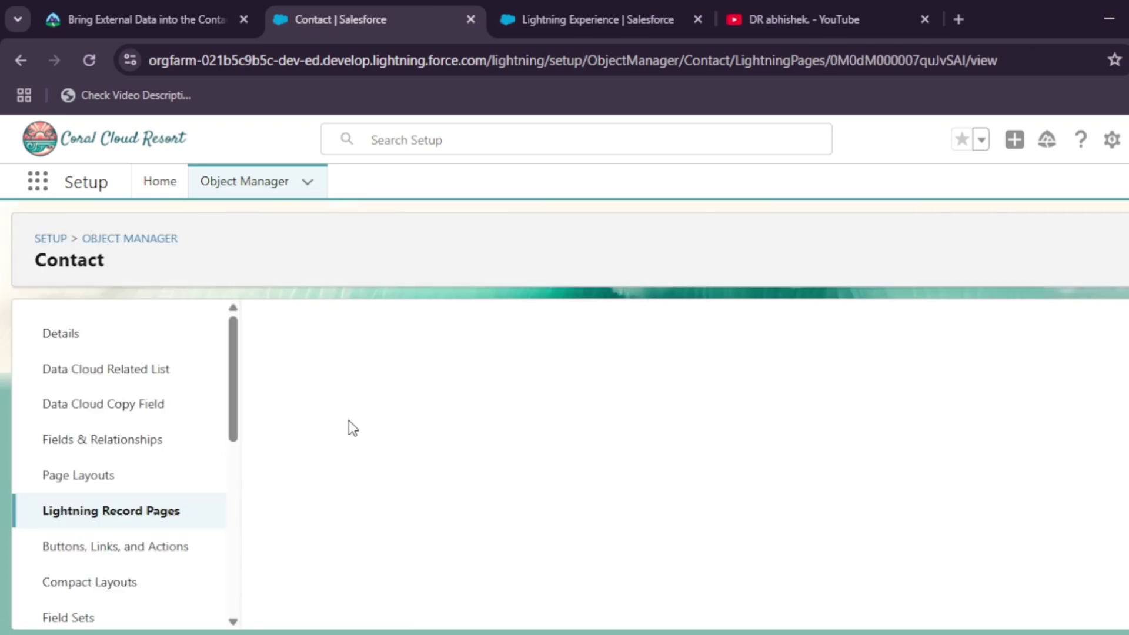
{"action": "left_click", "coordinate": [555, 373]}
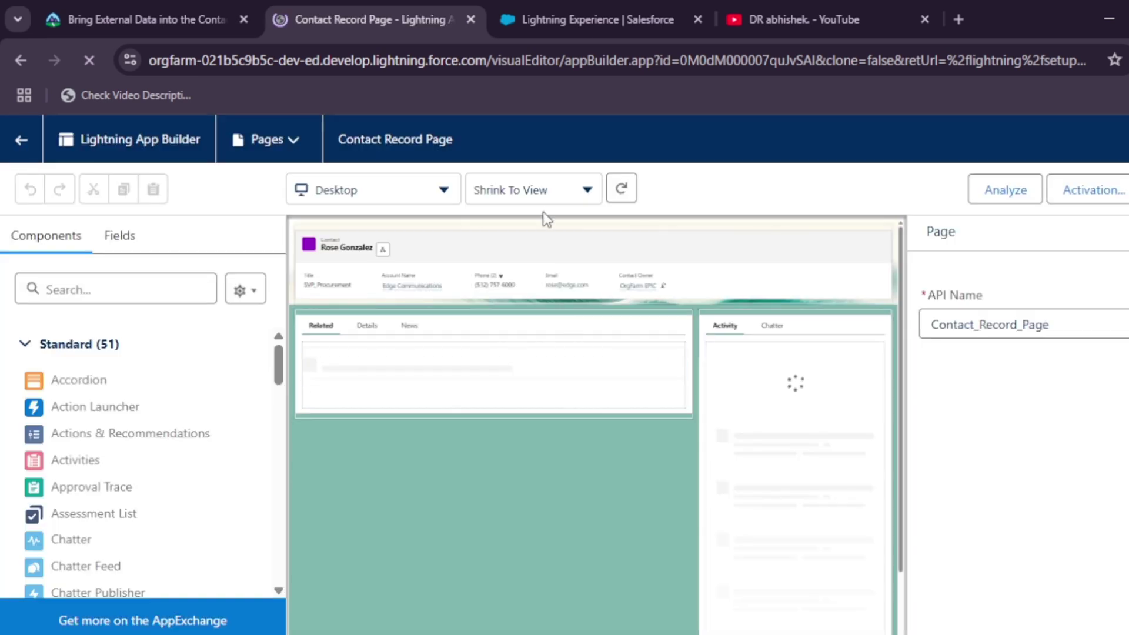
Step: Set the Contact Record Page preview to 100% and bring the Related tab's lists into view
{"action": "left_click", "coordinate": [554, 197]}
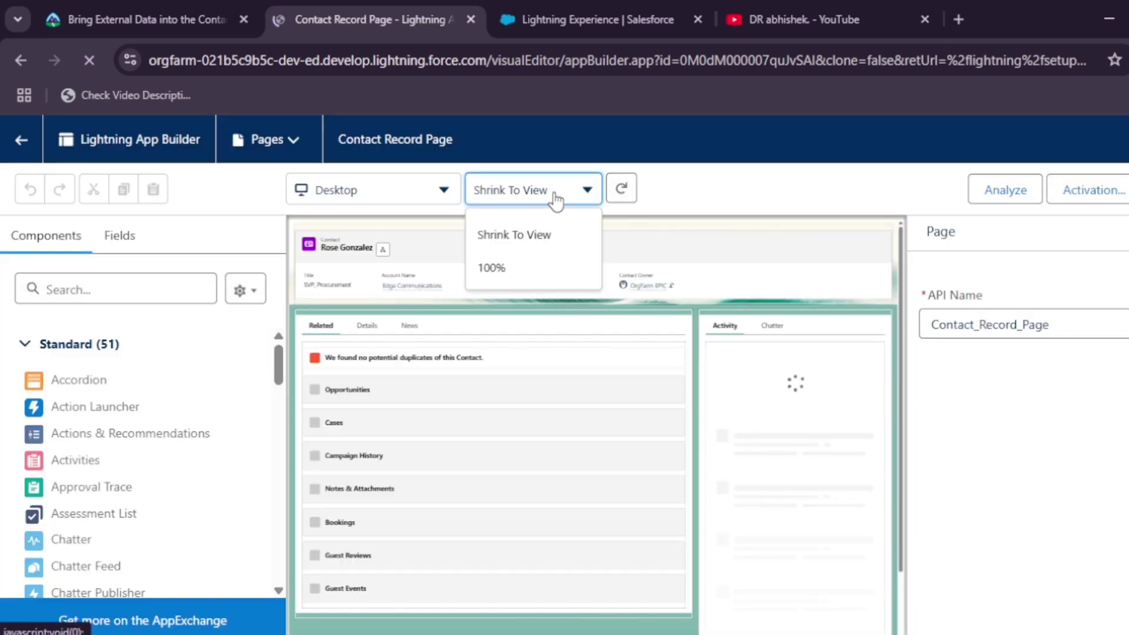
{"action": "left_click", "coordinate": [529, 275]}
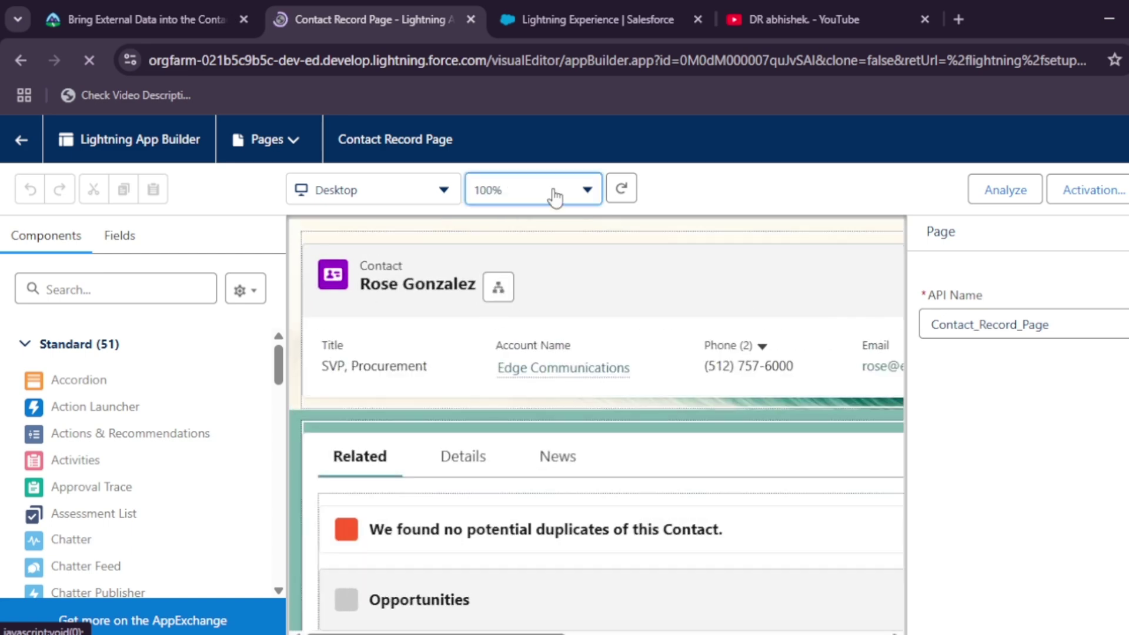
{"action": "scroll", "coordinate": [456, 482], "scroll_direction": "down", "scroll_amount": 3}
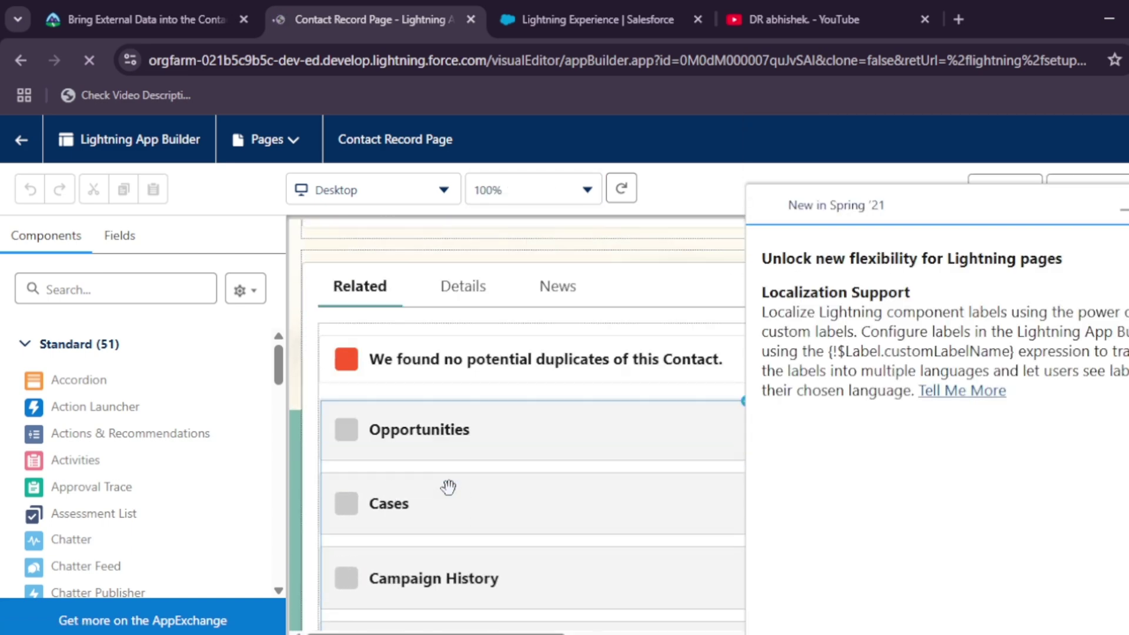
{"action": "scroll", "coordinate": [41, 547], "scroll_direction": "down", "scroll_amount": 3}
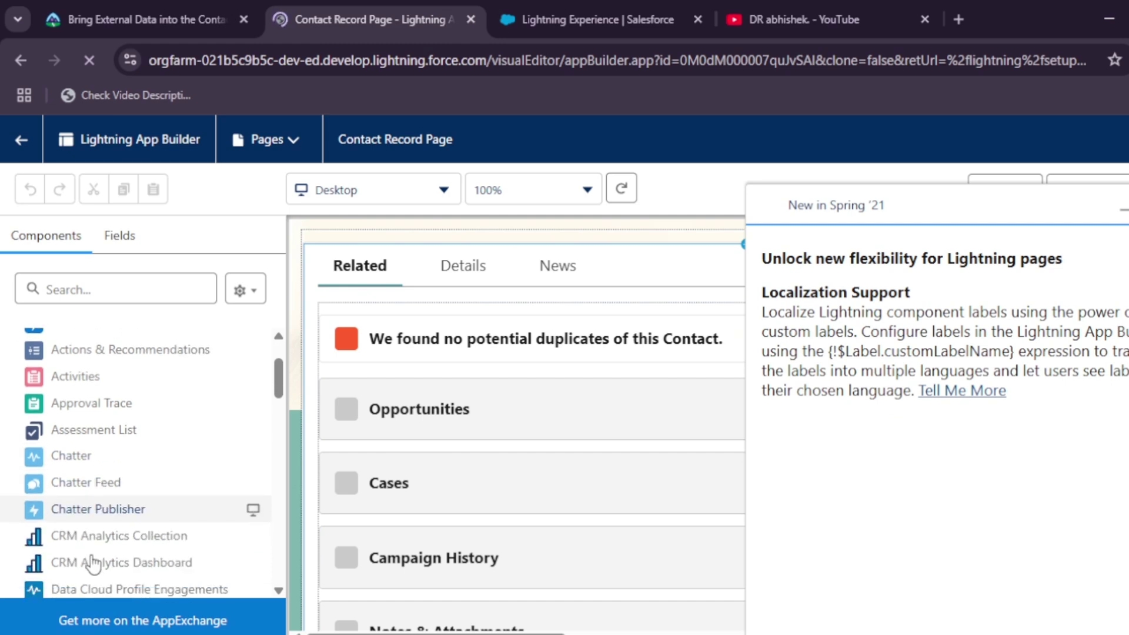
Step: Add a Dynamic Related List - Single component to the Related tab just above Opportunities, and dismiss the Spring '21 notice
{"action": "scroll", "coordinate": [119, 518], "scroll_direction": "down", "scroll_amount": 4}
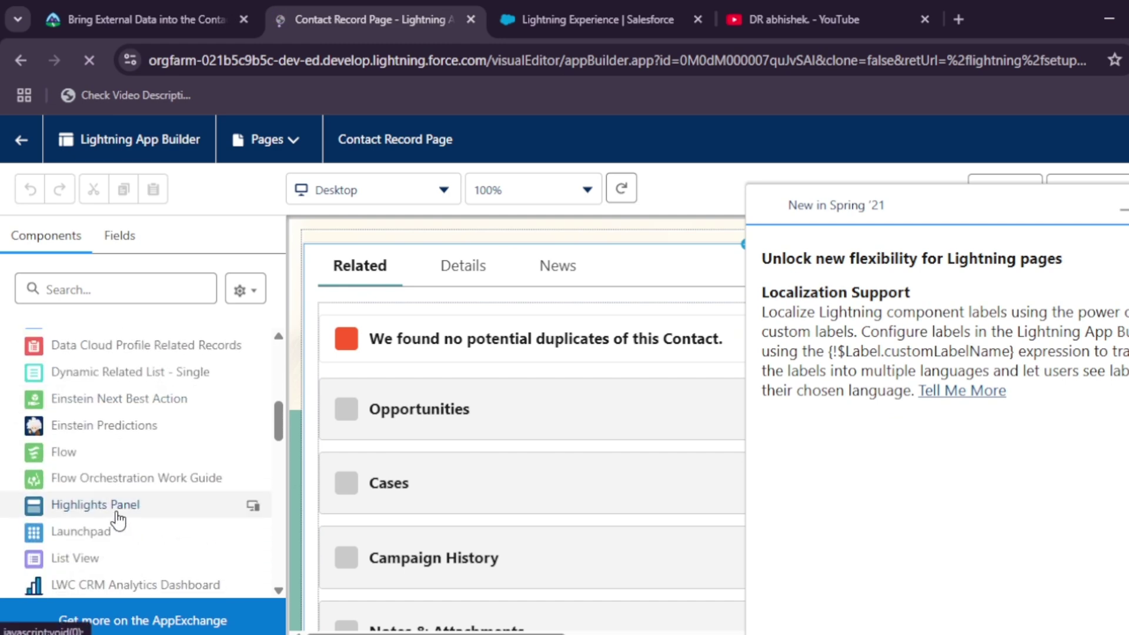
{"action": "scroll", "coordinate": [116, 533], "scroll_direction": "down", "scroll_amount": 9}
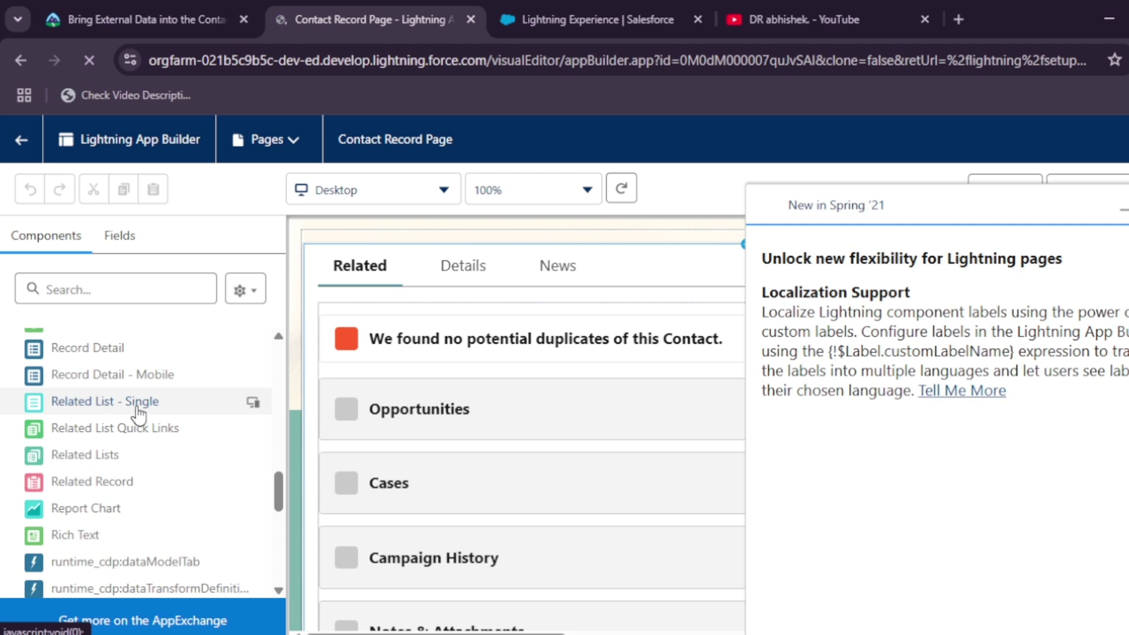
{"action": "scroll", "coordinate": [138, 415], "scroll_direction": "up", "scroll_amount": 2}
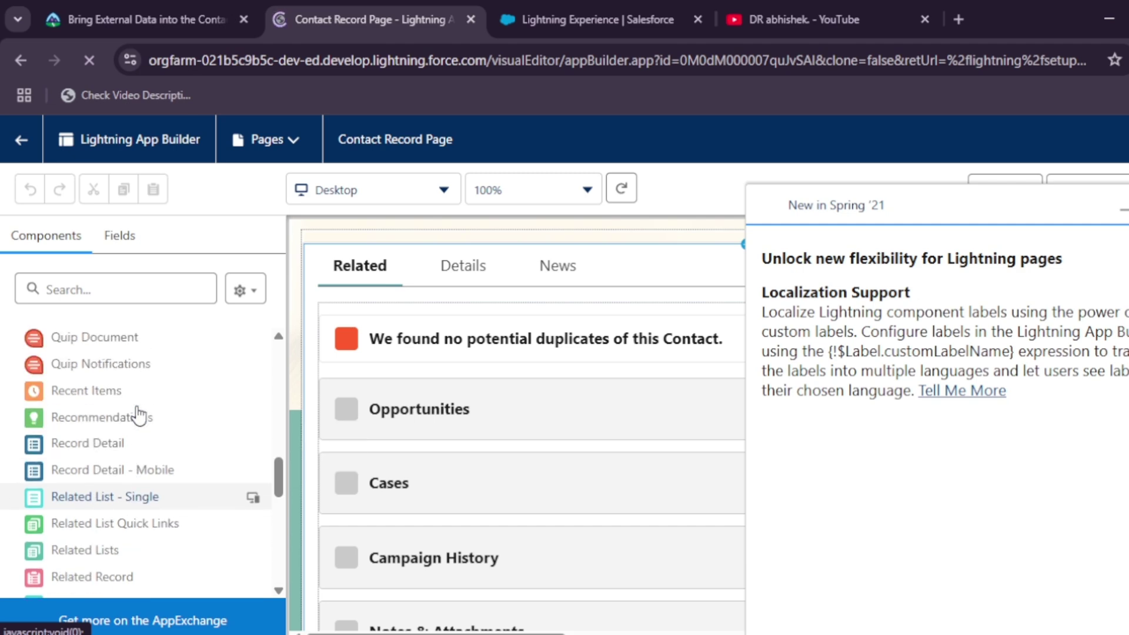
{"action": "key", "text": "ctrl+1"}
{"action": "scroll", "coordinate": [152, 424], "scroll_direction": "down", "scroll_amount": 3}
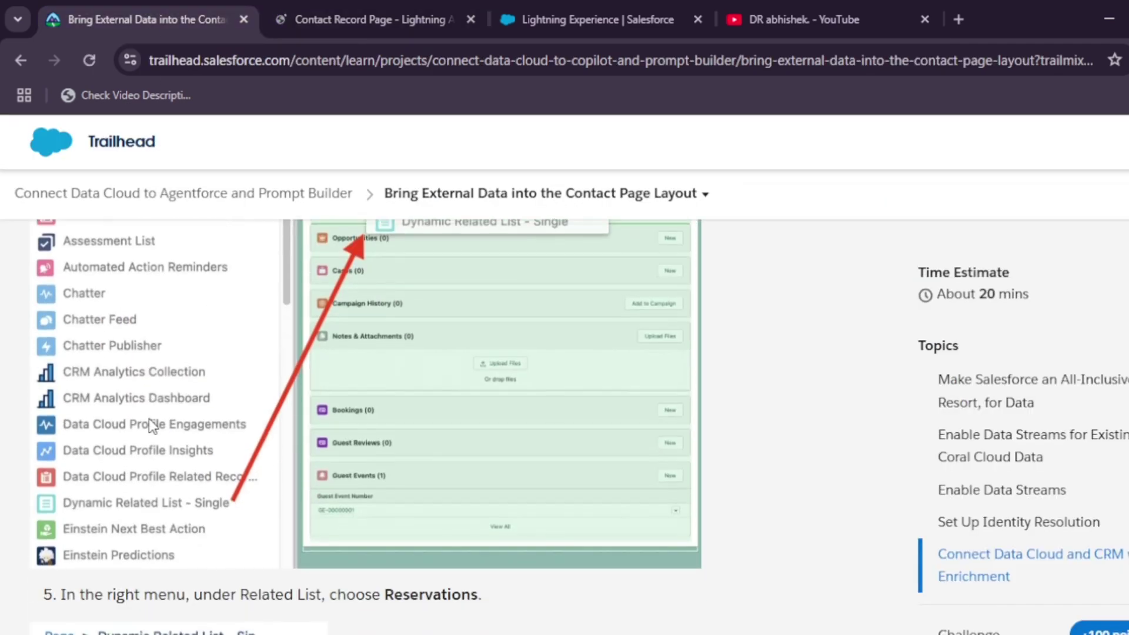
{"action": "key", "text": "ctrl+2"}
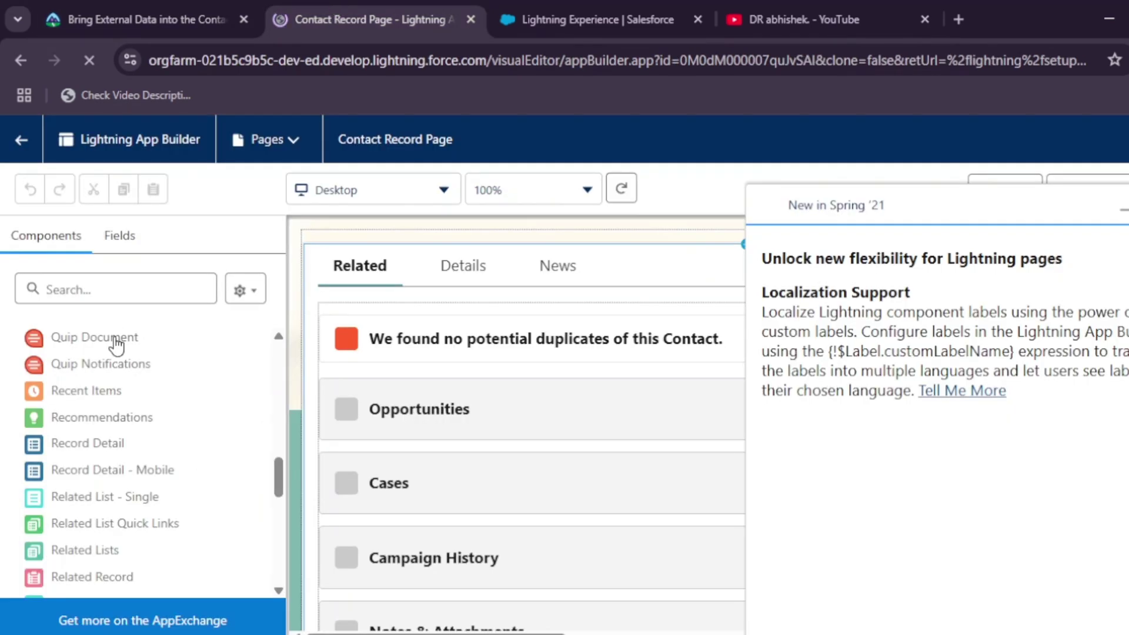
{"action": "scroll", "coordinate": [138, 441], "scroll_direction": "up", "scroll_amount": 10}
{"action": "scroll", "coordinate": [136, 441], "scroll_direction": "down", "scroll_amount": 3}
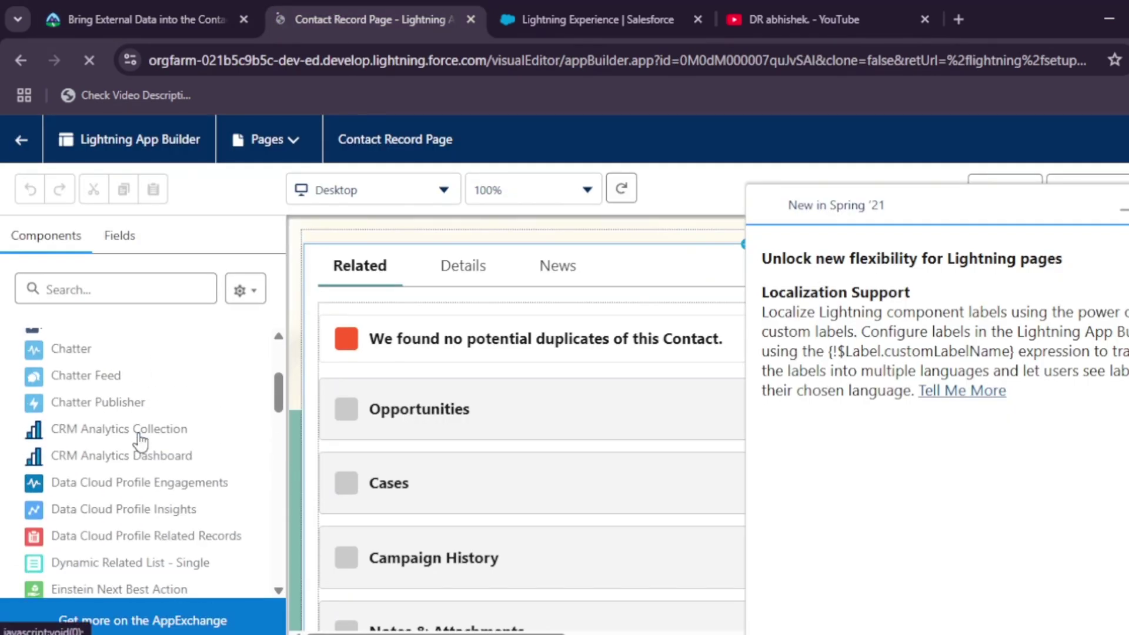
{"action": "scroll", "coordinate": [130, 434], "scroll_direction": "down", "scroll_amount": 2}
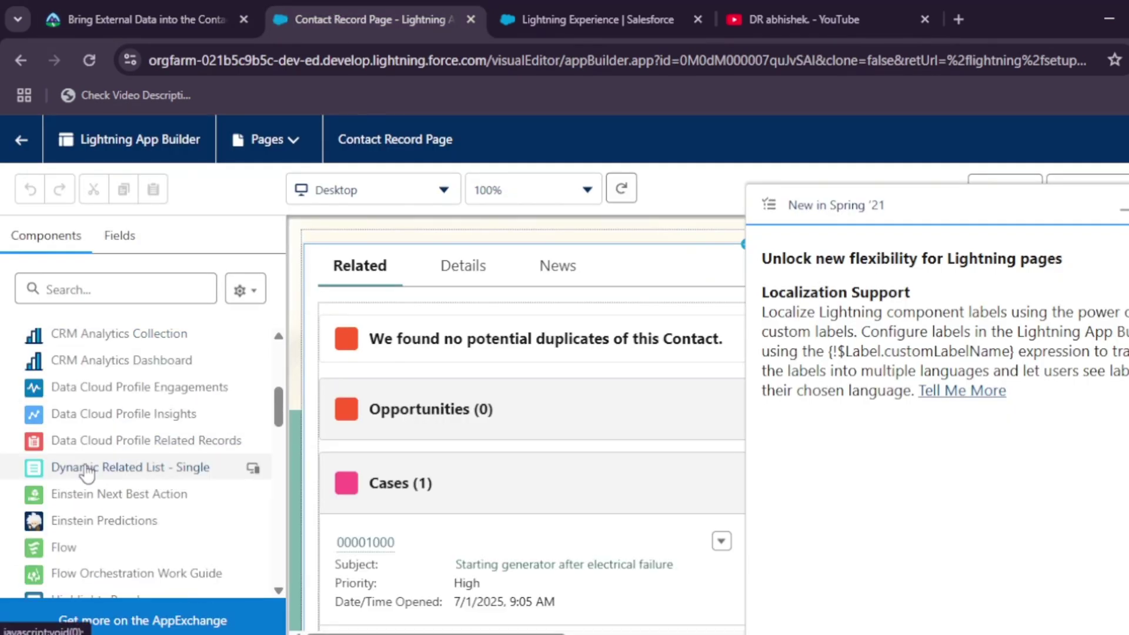
{"action": "left_click_drag", "start_coordinate": [82, 473], "coordinate": [428, 383]}
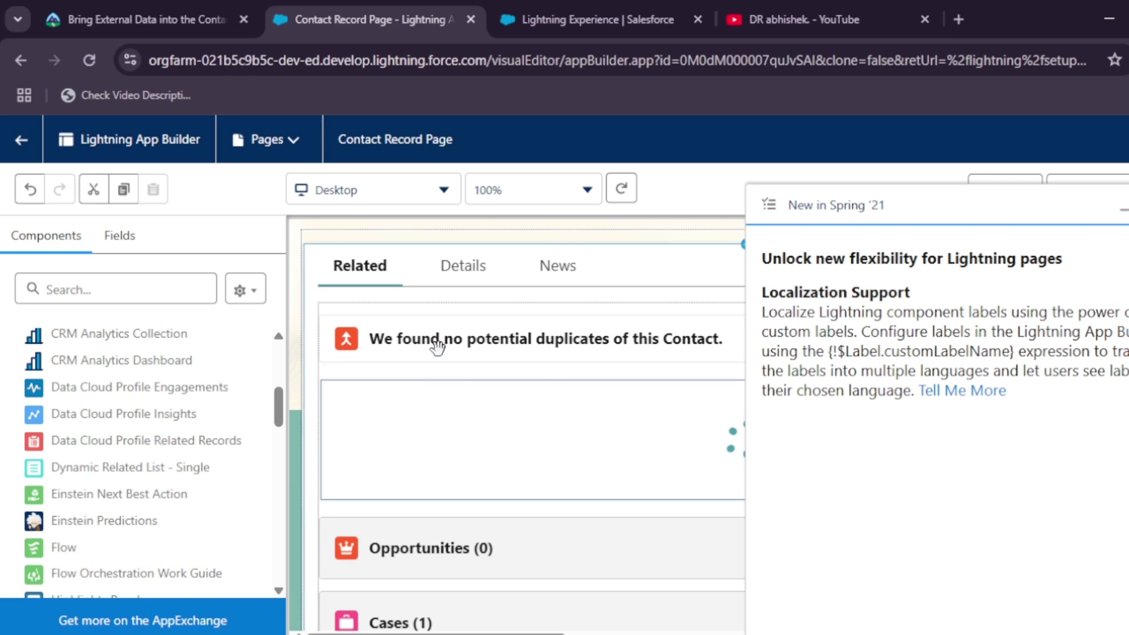
{"action": "left_click", "coordinate": [1122, 209]}
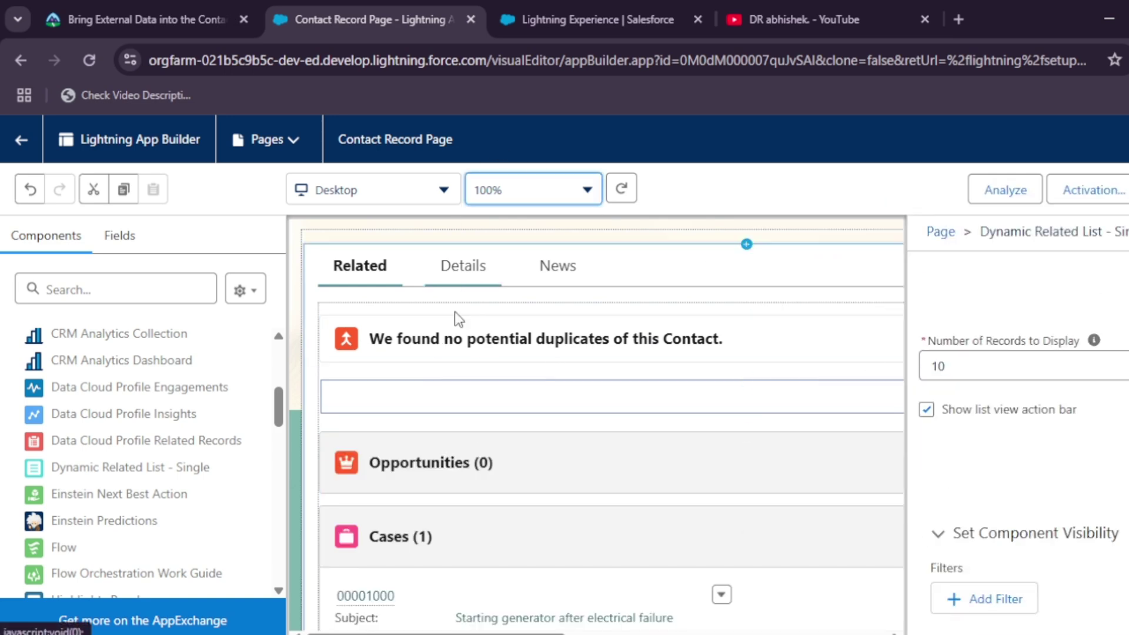
Step: Switch the page preview to Shrink To View and back to 100%
{"action": "left_click", "coordinate": [529, 188]}
{"action": "left_click", "coordinate": [524, 269]}
{"action": "left_click", "coordinate": [520, 197]}
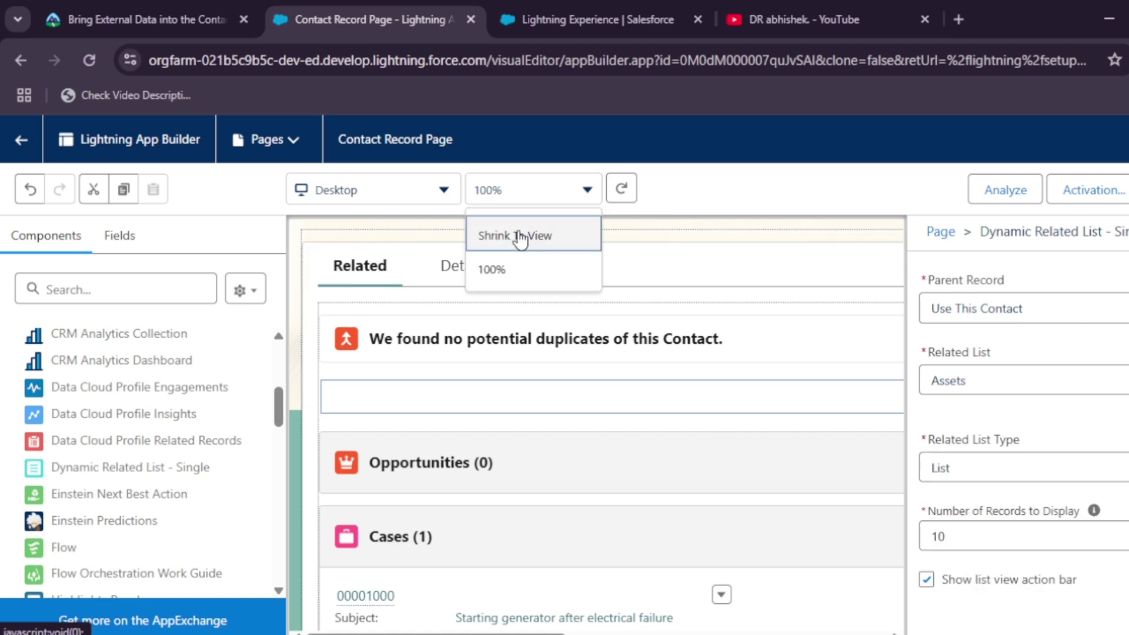
{"action": "left_click", "coordinate": [520, 232]}
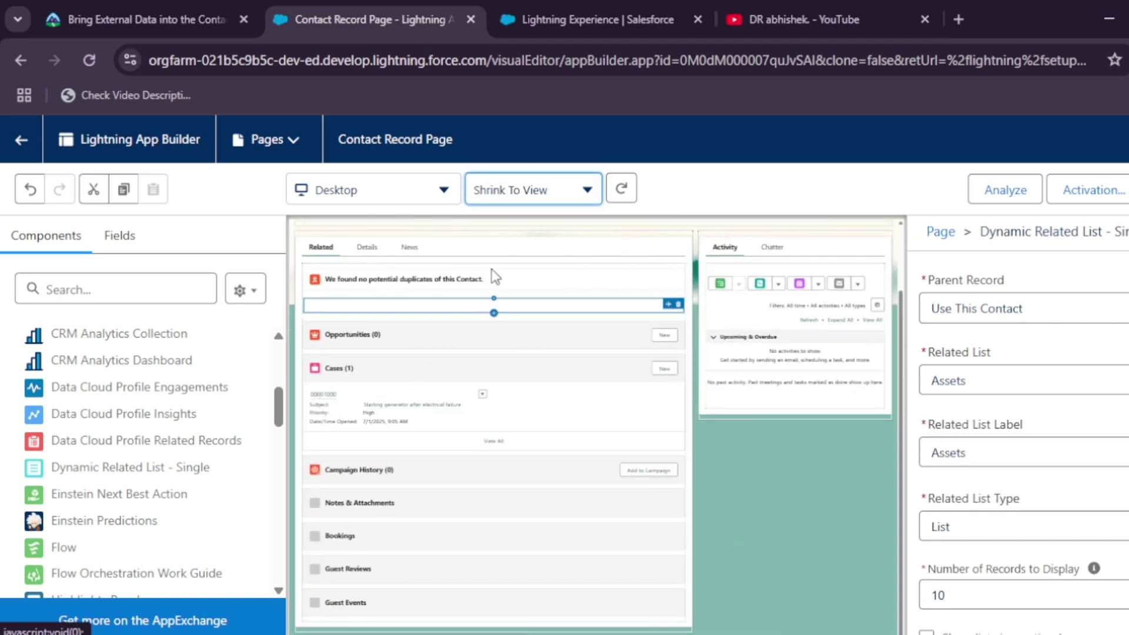
{"action": "left_click", "coordinate": [531, 194]}
{"action": "left_click", "coordinate": [531, 286]}
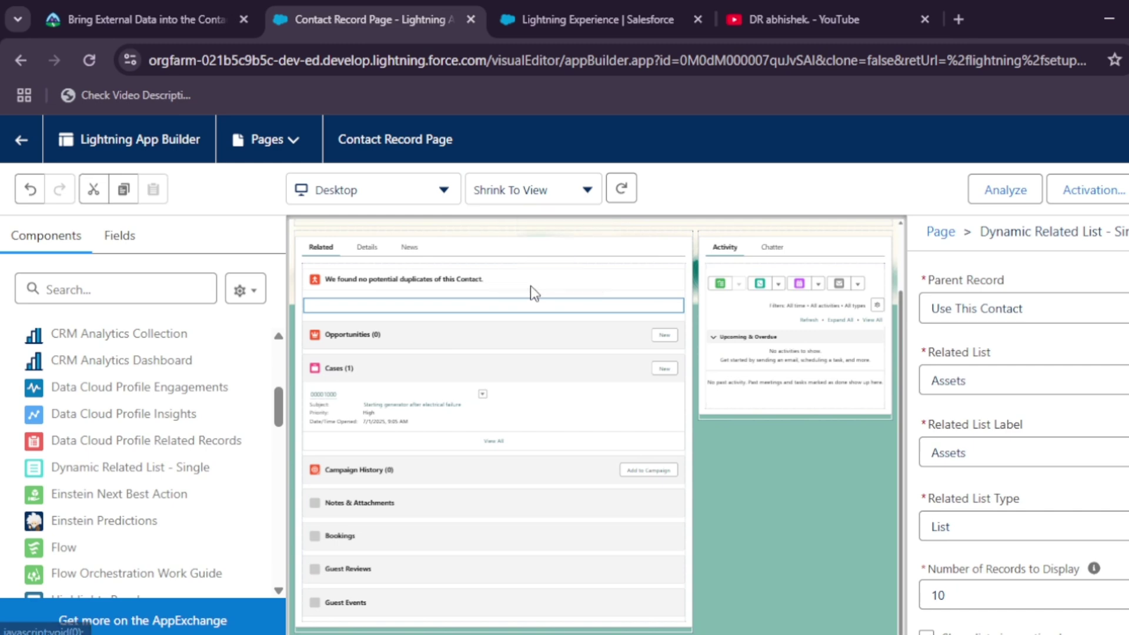
{"action": "left_click", "coordinate": [509, 188]}
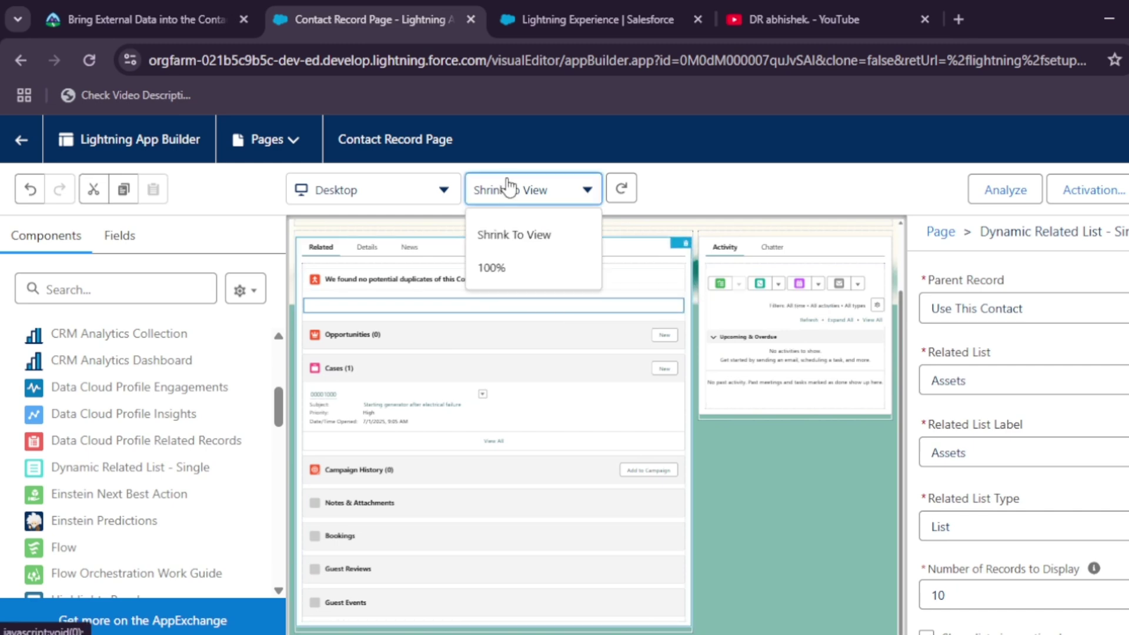
{"action": "left_click", "coordinate": [516, 271]}
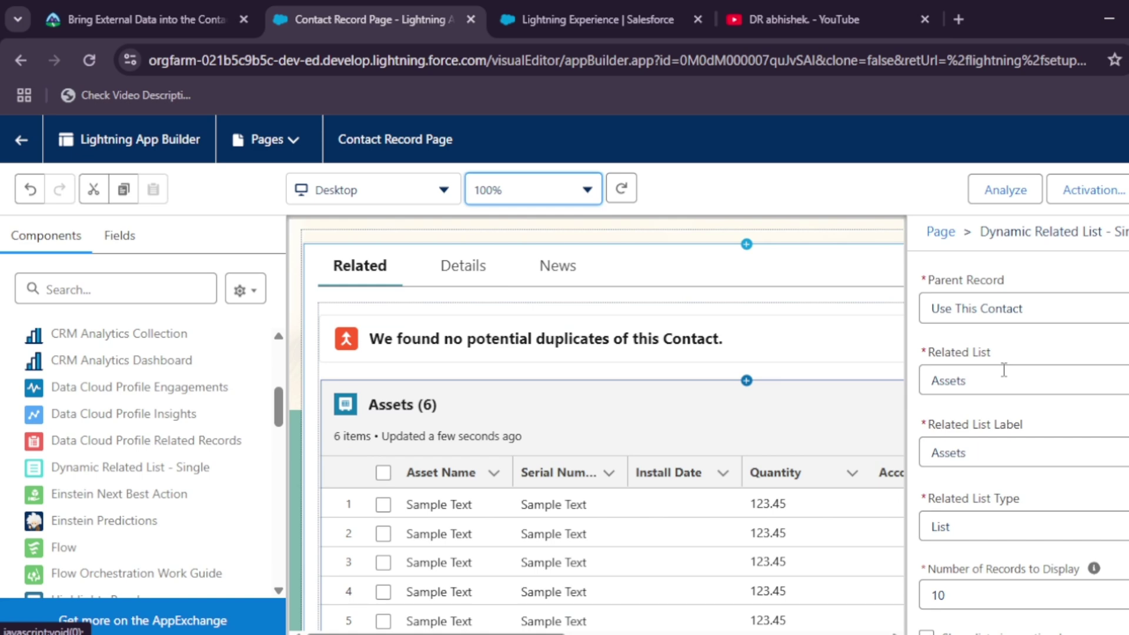
Step: Look through the new component's Related List options and check in Trailhead which list to choose
{"action": "left_click", "coordinate": [1003, 369]}
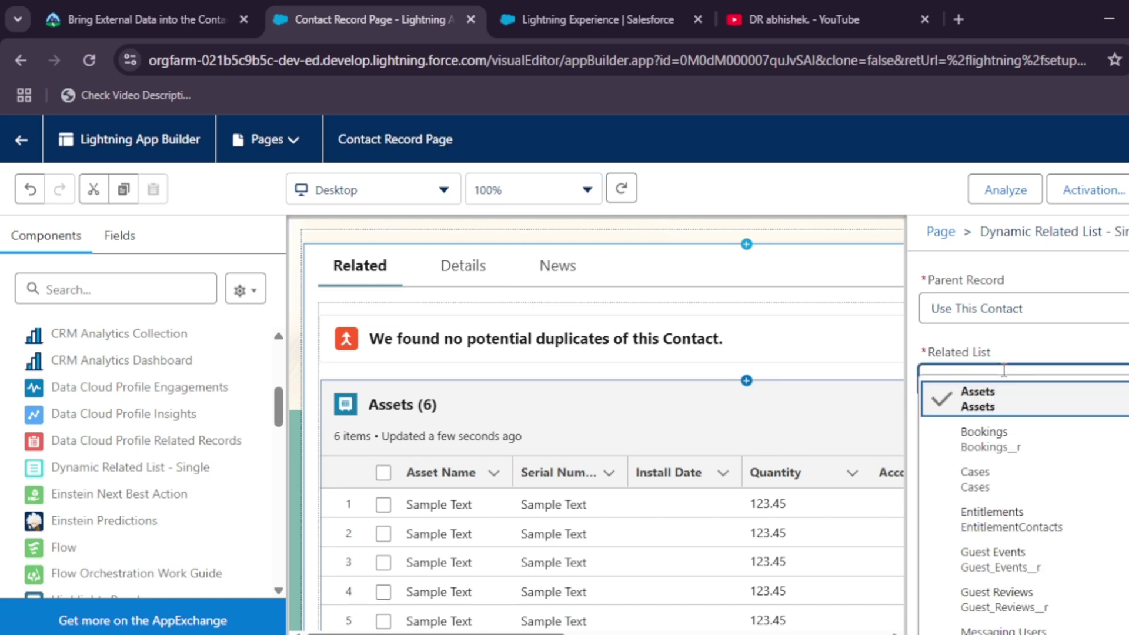
{"action": "scroll", "coordinate": [1029, 518], "scroll_direction": "down", "scroll_amount": 3}
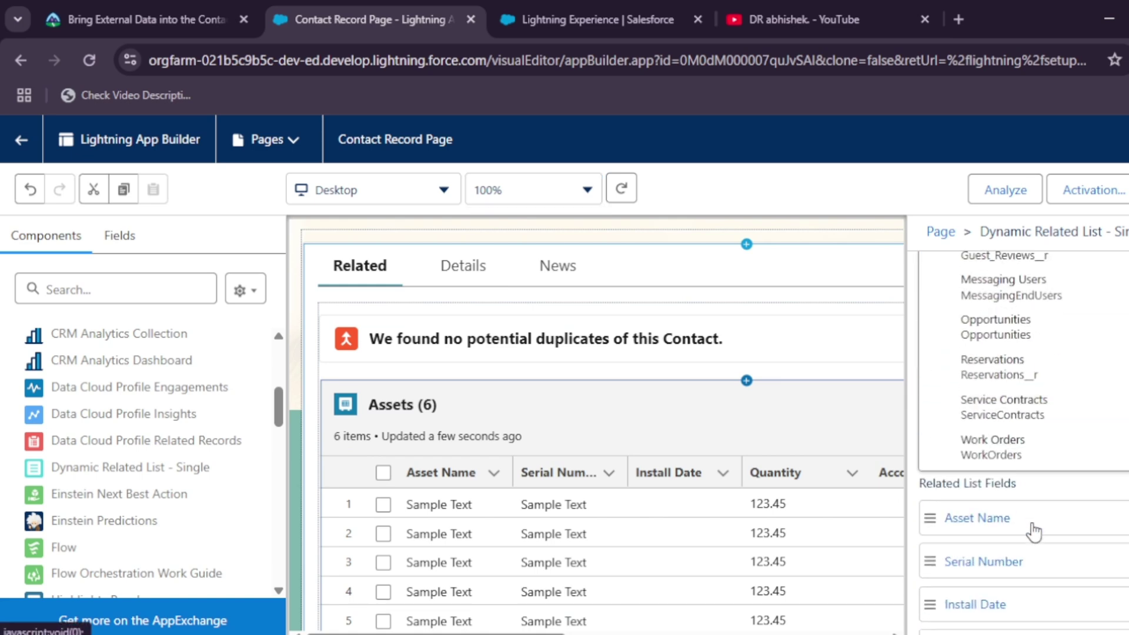
{"action": "scroll", "coordinate": [1027, 495], "scroll_direction": "up", "scroll_amount": 3}
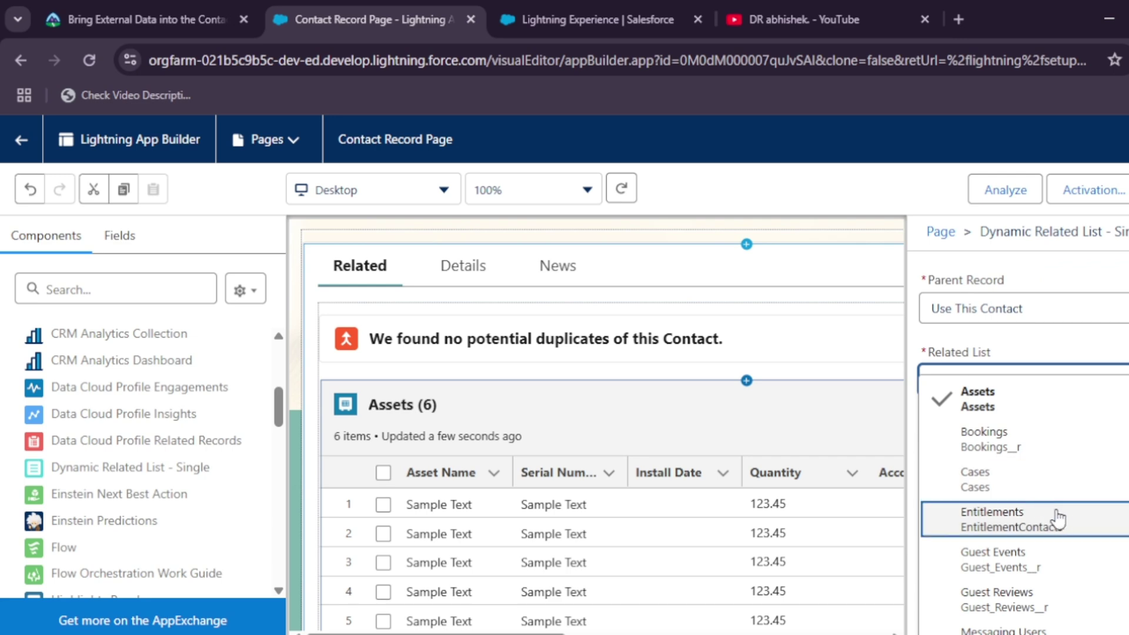
{"action": "left_click", "coordinate": [178, 7]}
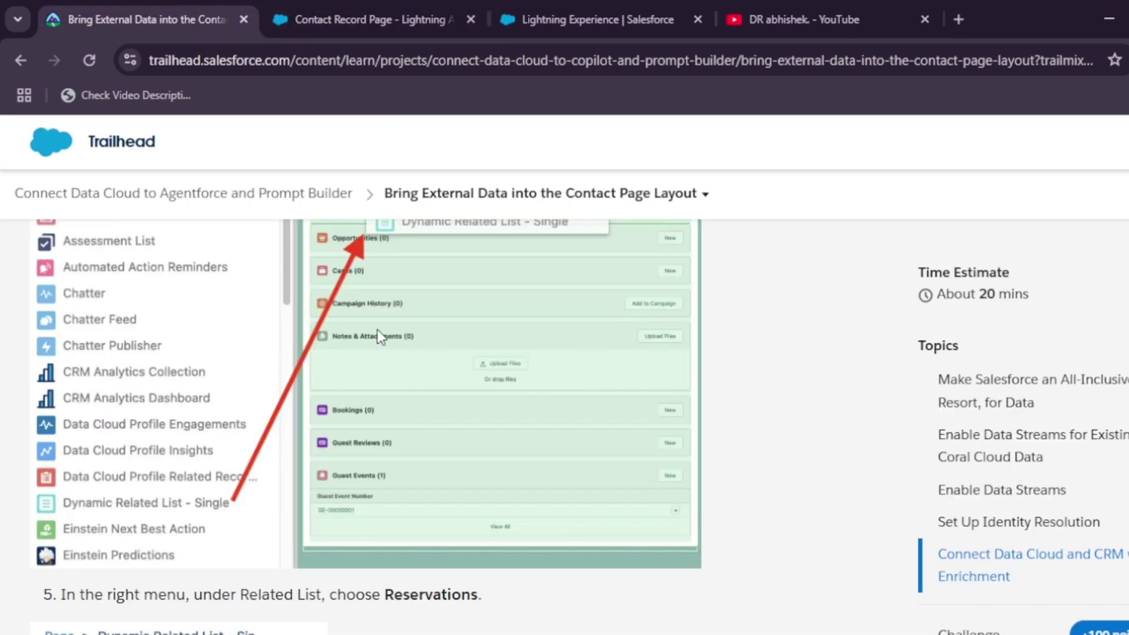
{"action": "scroll", "coordinate": [509, 425], "scroll_direction": "down", "scroll_amount": 3}
{"action": "scroll", "coordinate": [495, 424], "scroll_direction": "up", "scroll_amount": 5}
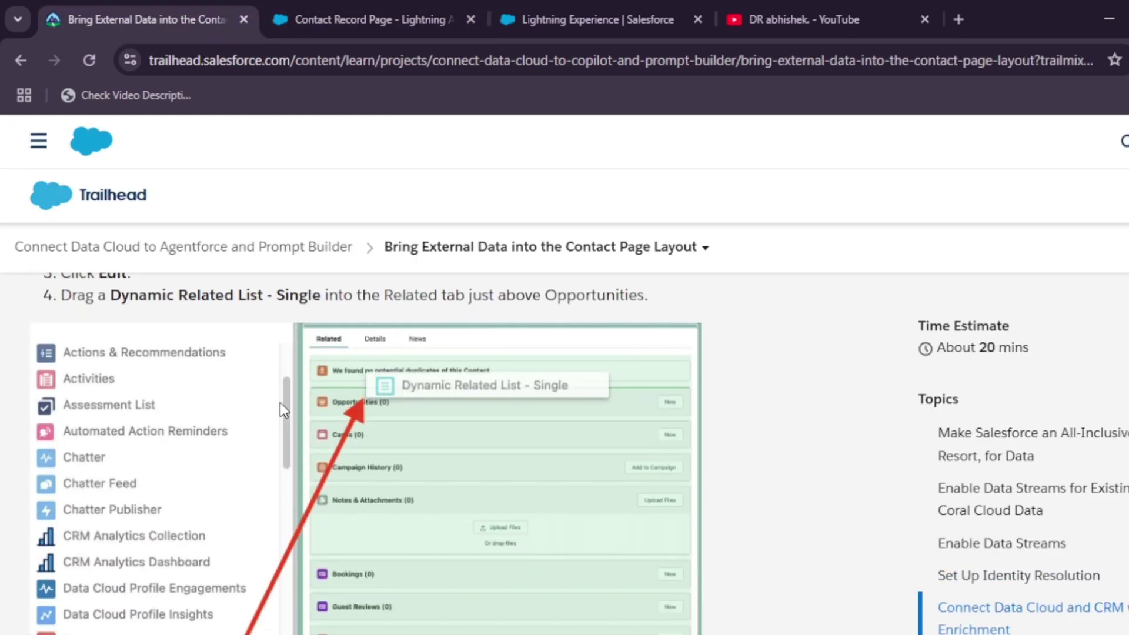
{"action": "scroll", "coordinate": [279, 402], "scroll_direction": "down", "scroll_amount": 4}
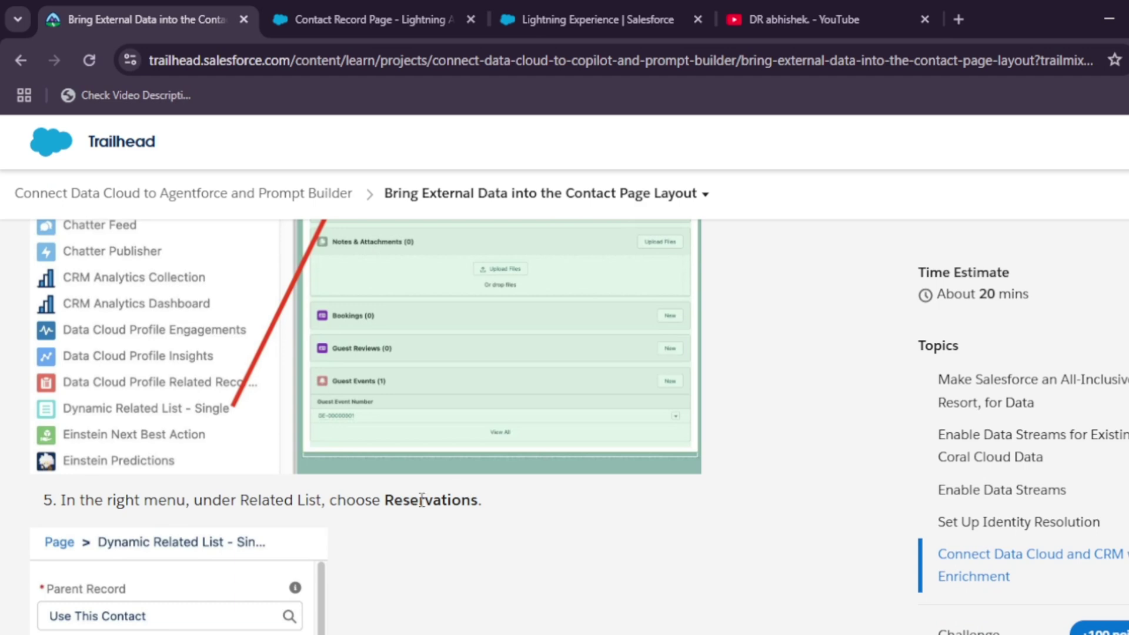
Step: Set the new Dynamic Related List - Single component's related list and its label to Reservations
{"action": "left_click", "coordinate": [330, 12]}
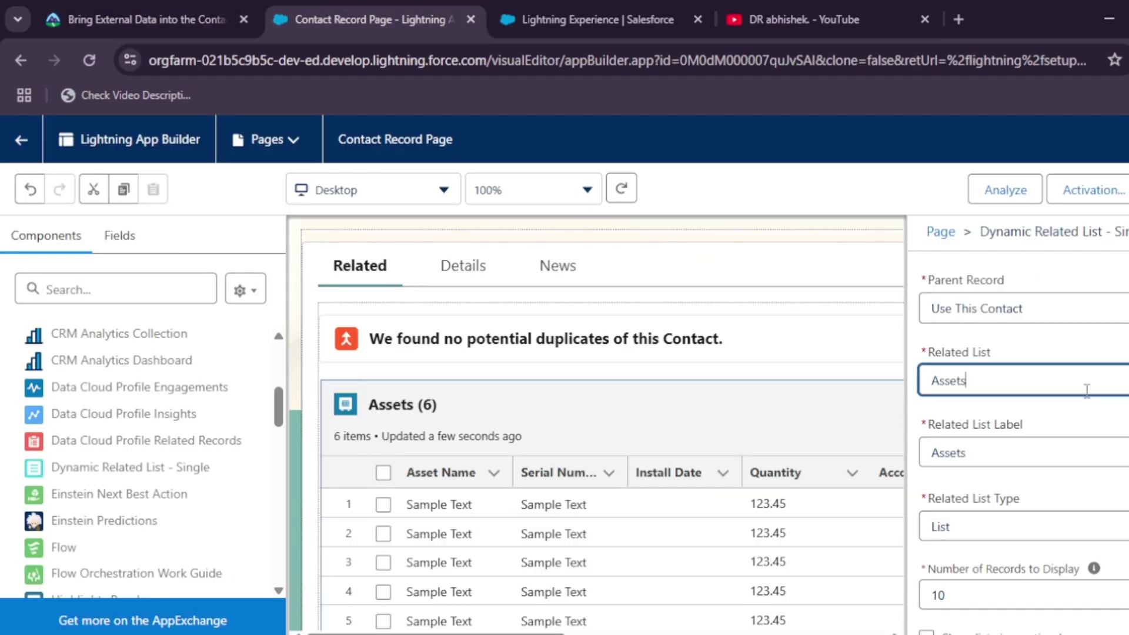
{"action": "left_click", "coordinate": [1055, 380]}
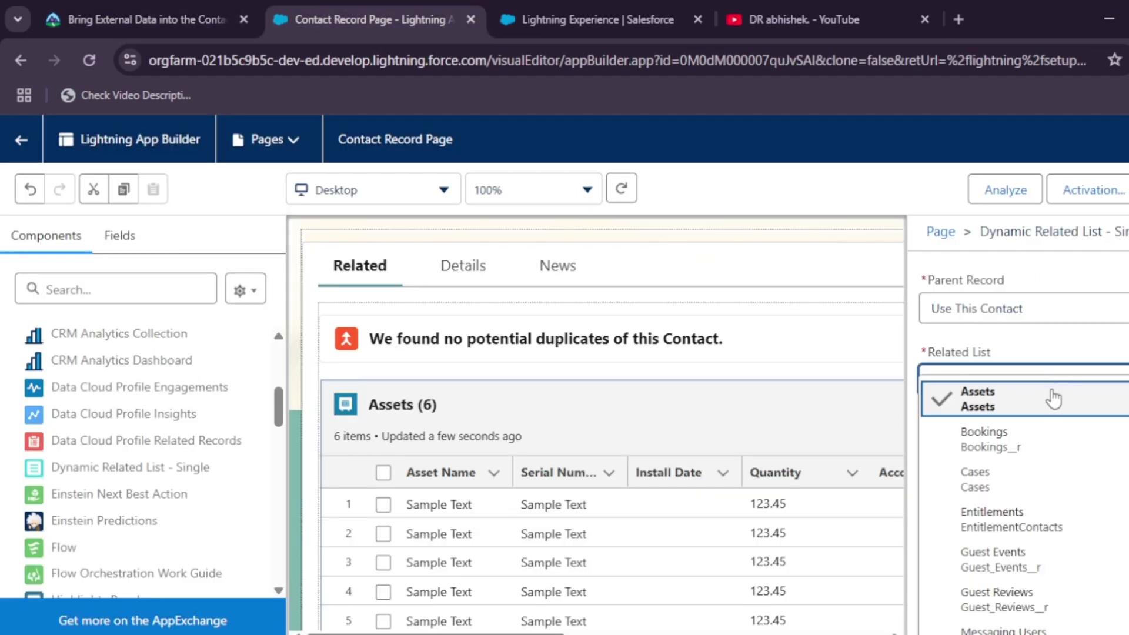
{"action": "type", "text": "r"}
{"action": "key", "text": "ctrl+a"}
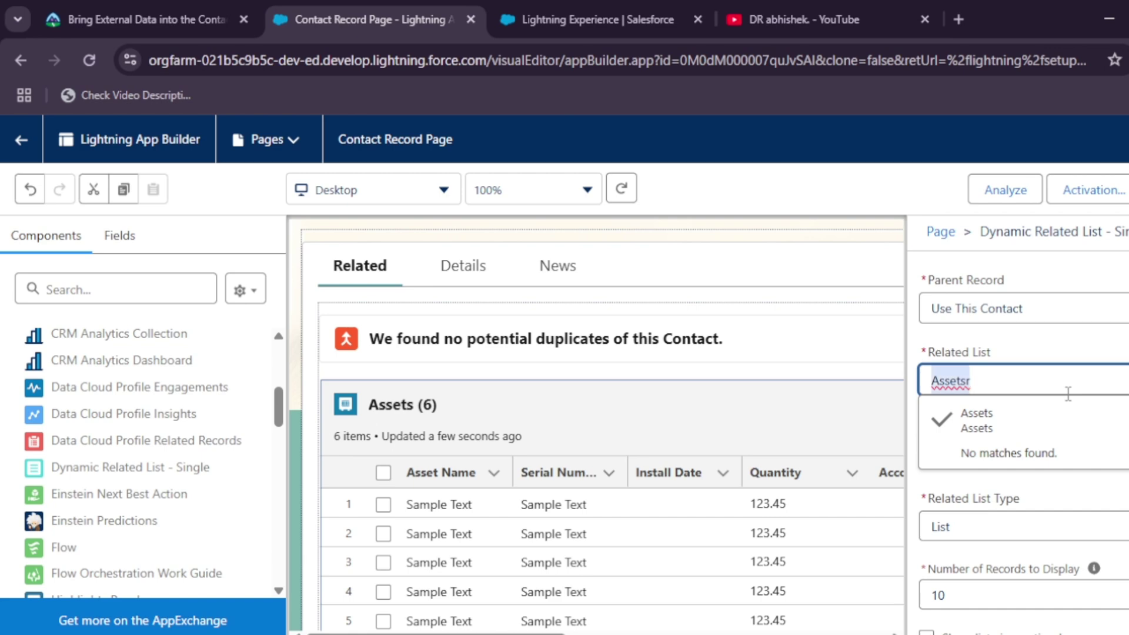
{"action": "type", "text": "res"}
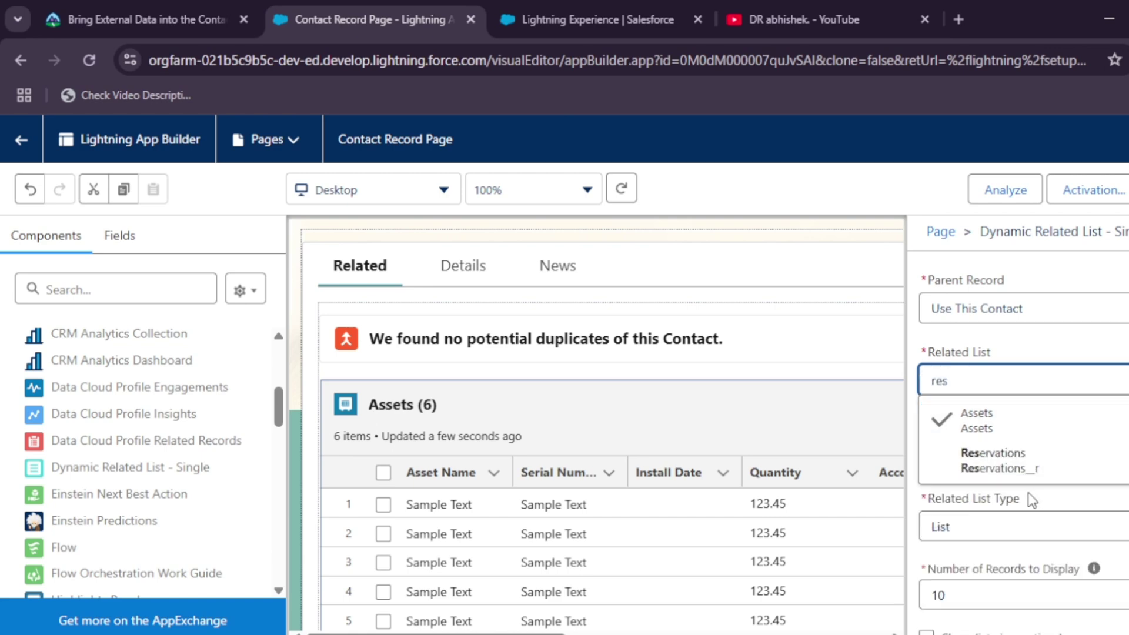
{"action": "left_click", "coordinate": [1003, 465]}
{"action": "key", "text": "Tab"}
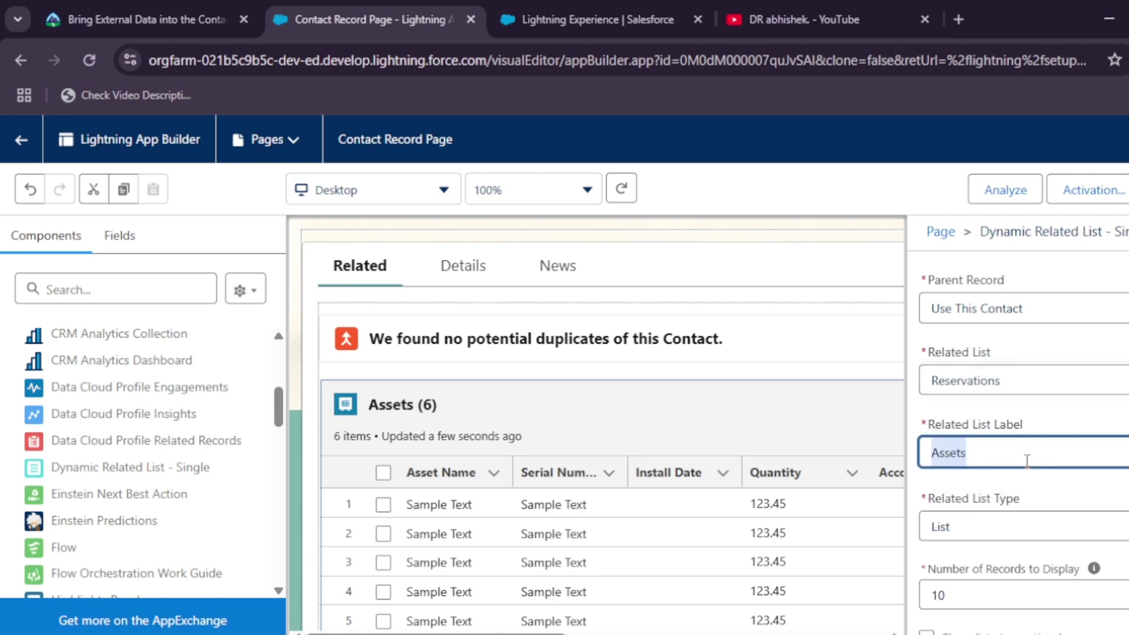
{"action": "type", "text": "Reservations"}
Step: Check the required fields in Trailhead and add Check-in Date to the Reservations component's related list fields
{"action": "scroll", "coordinate": [1008, 515], "scroll_direction": "down", "scroll_amount": 5}
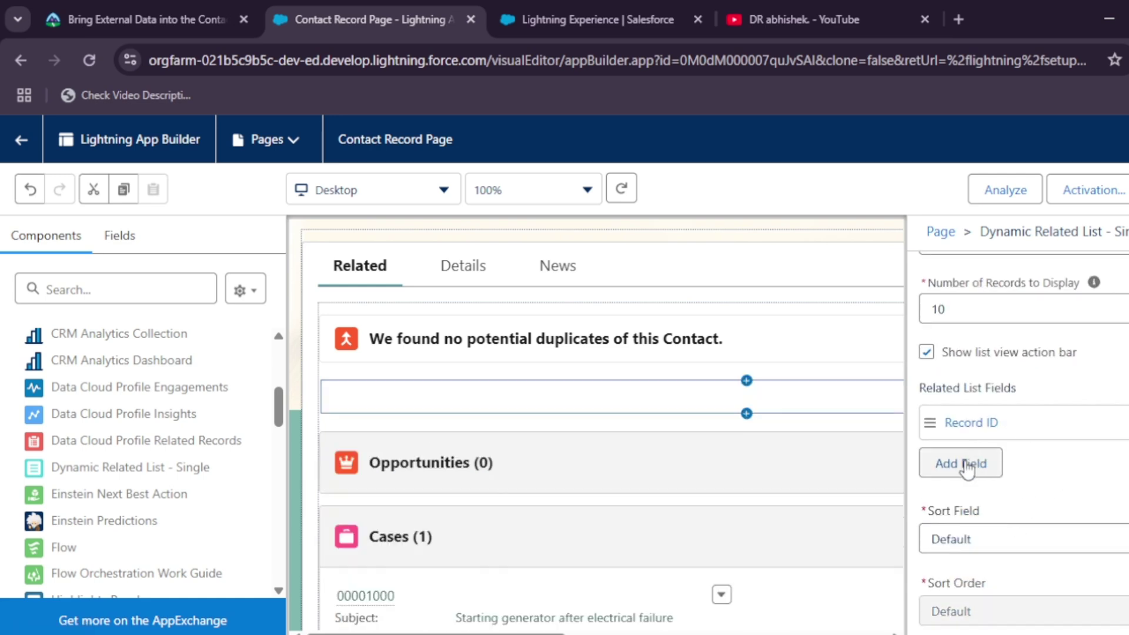
{"action": "left_click", "coordinate": [966, 465]}
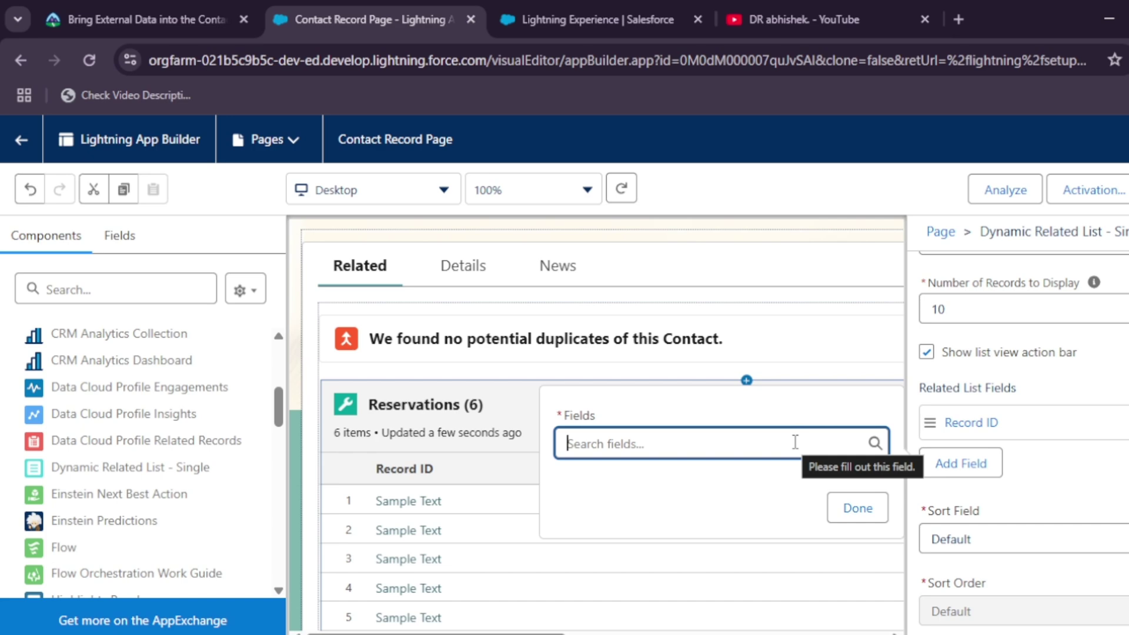
{"action": "left_click", "coordinate": [133, 2]}
{"action": "scroll", "coordinate": [393, 341], "scroll_direction": "down", "scroll_amount": 10}
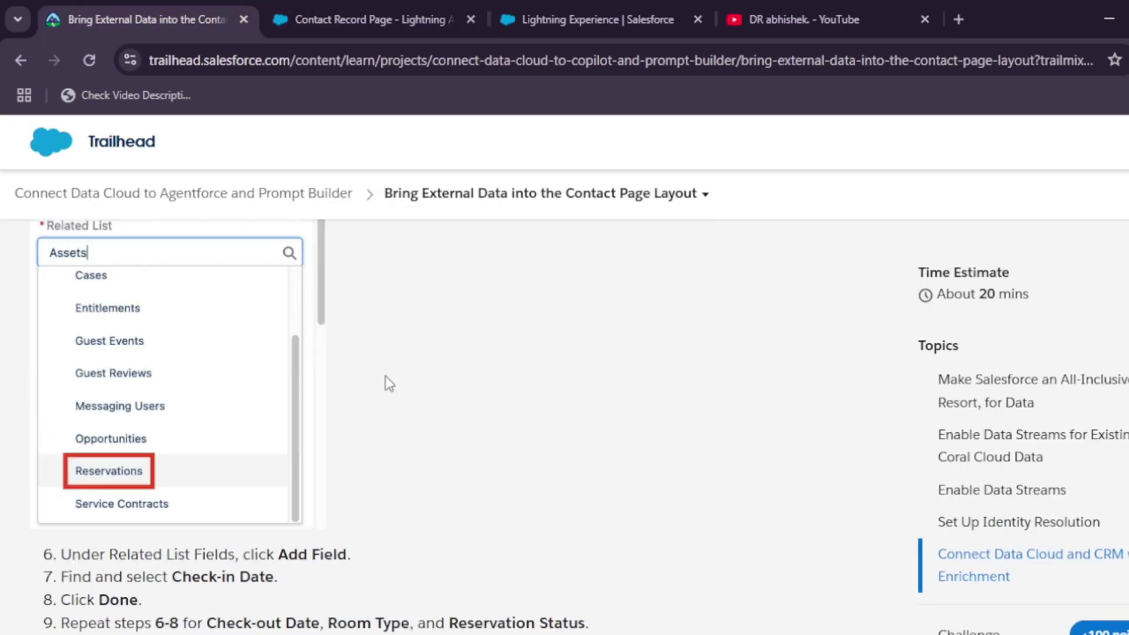
{"action": "scroll", "coordinate": [307, 414], "scroll_direction": "down", "scroll_amount": 2}
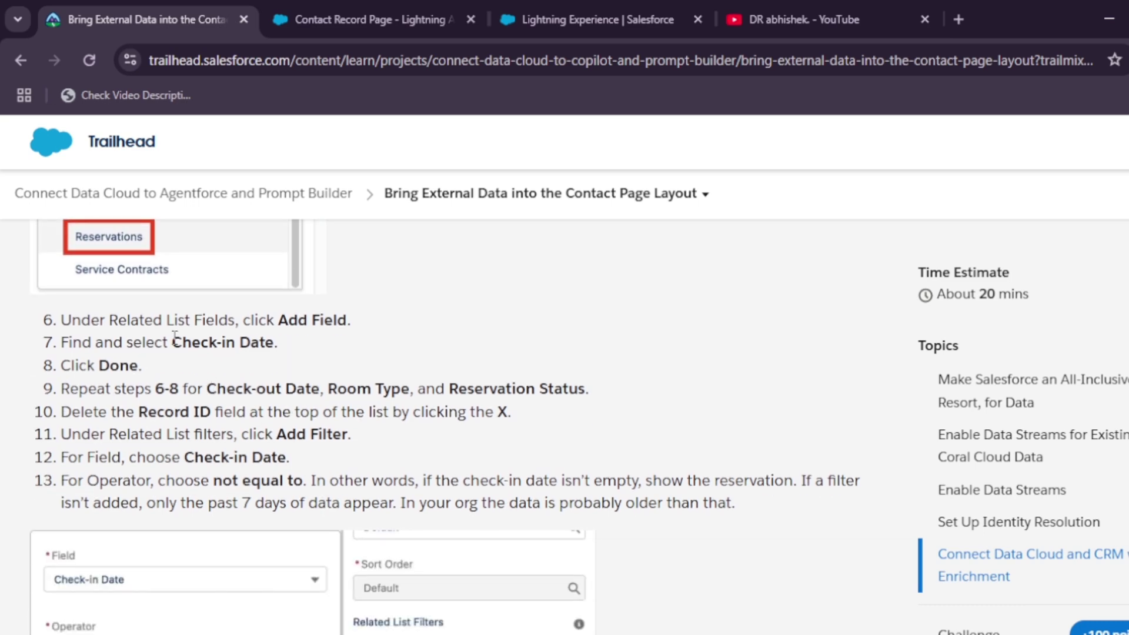
{"action": "left_click_drag", "start_coordinate": [174, 341], "coordinate": [268, 349]}
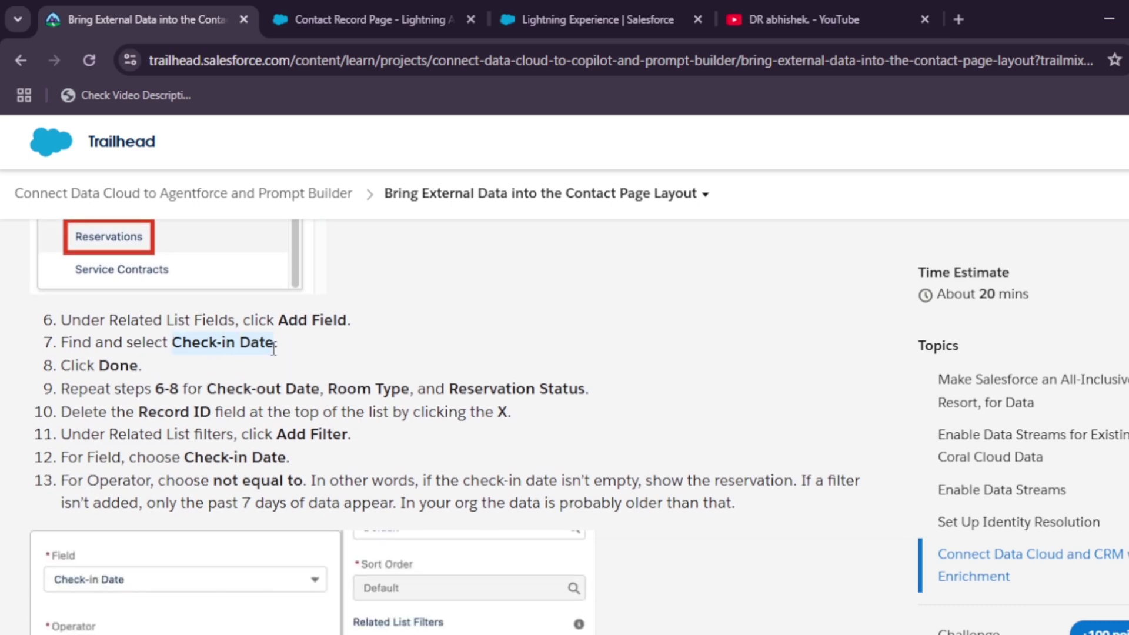
{"action": "left_click", "coordinate": [378, 5]}
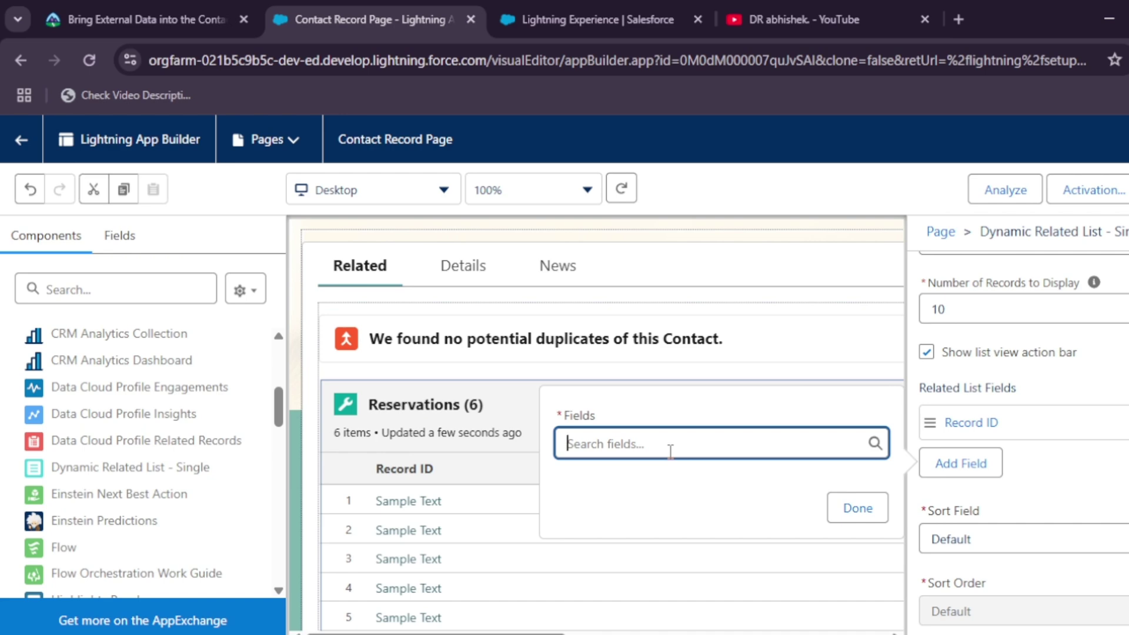
{"action": "type", "text": "check"}
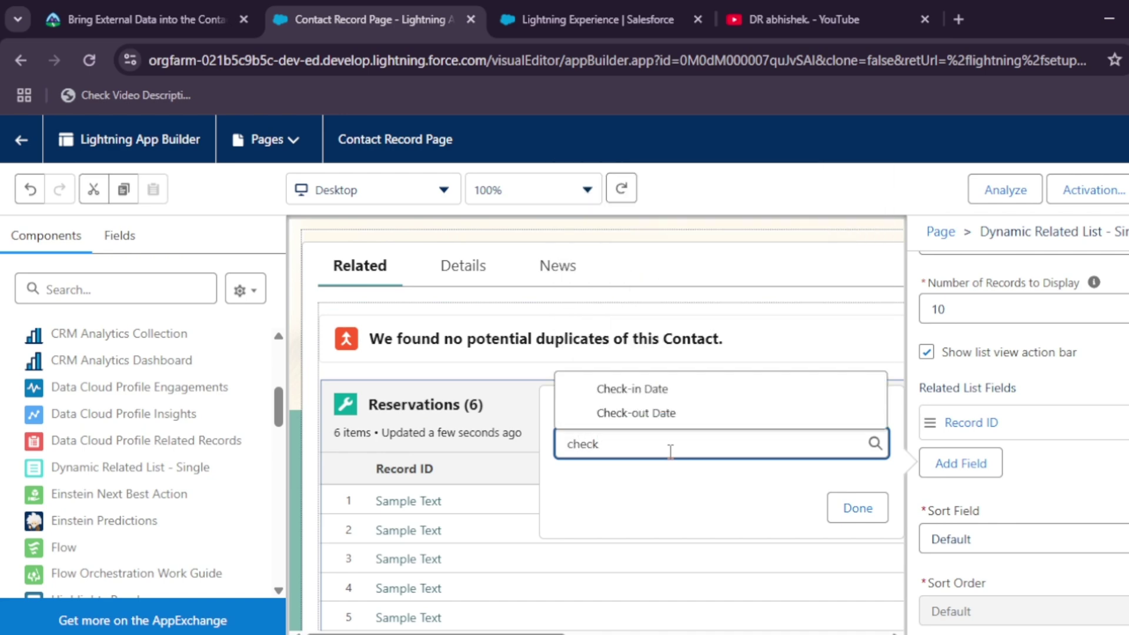
{"action": "left_click", "coordinate": [658, 389]}
{"action": "left_click", "coordinate": [858, 509]}
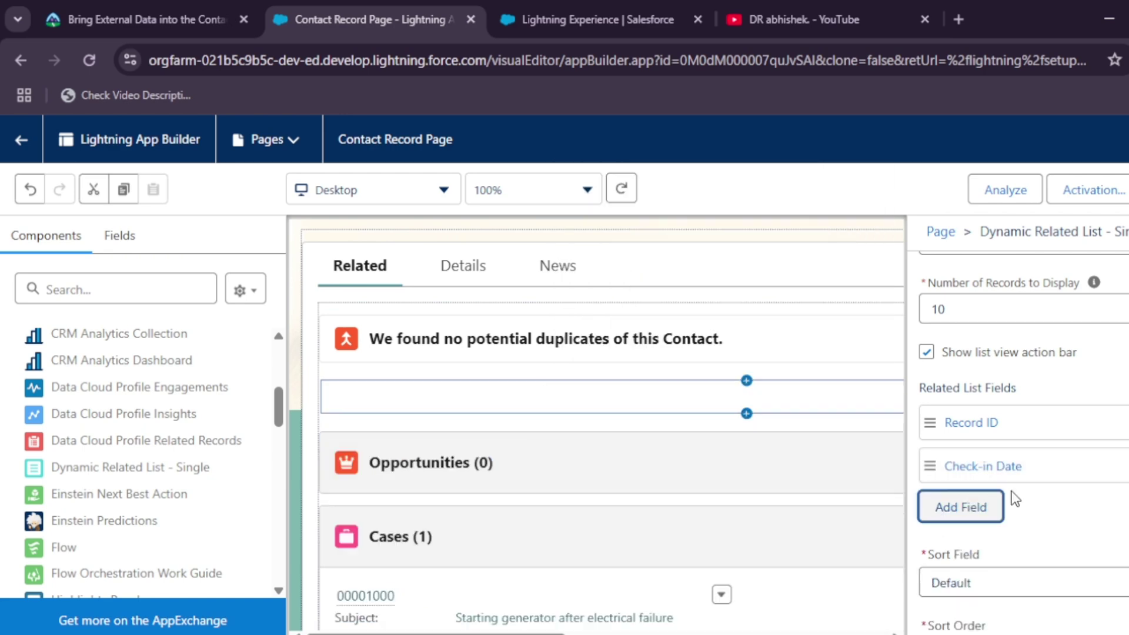
Step: Add Check-out Date to the Reservations component's related list fields
{"action": "left_click", "coordinate": [973, 507]}
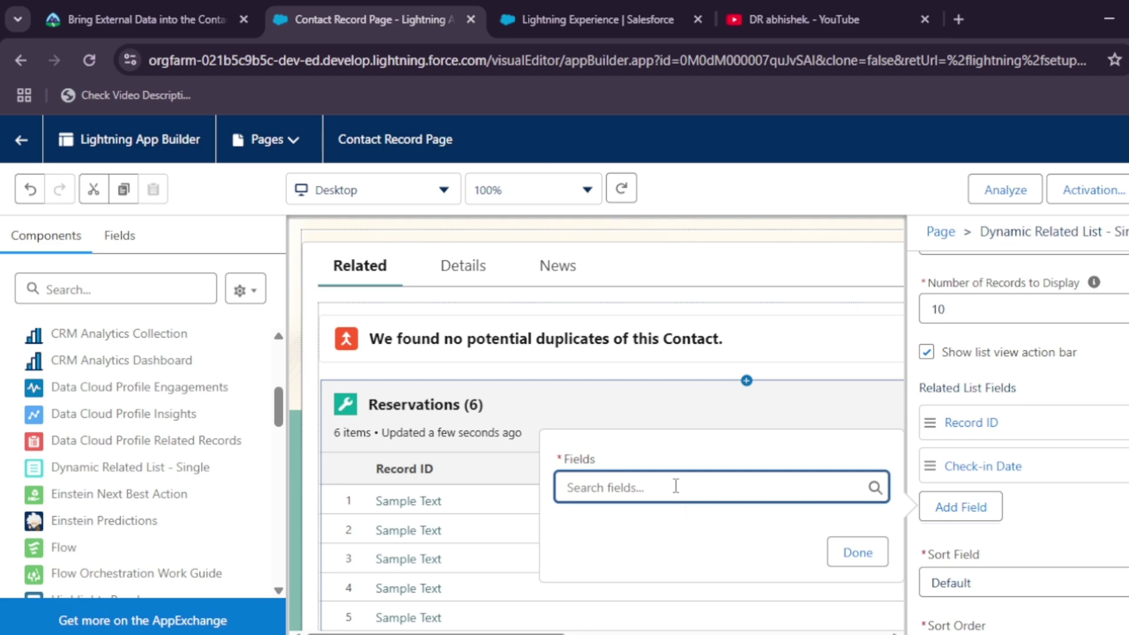
{"action": "type", "text": "check"}
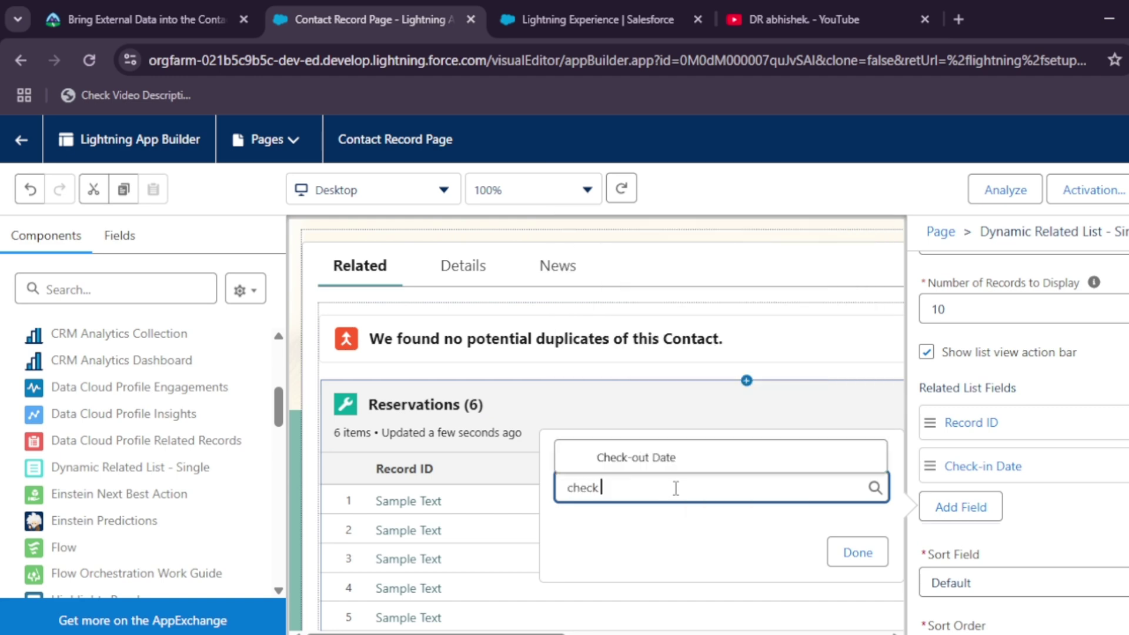
{"action": "key", "text": "BackSpace"}
{"action": "key", "text": "BackSpace"}
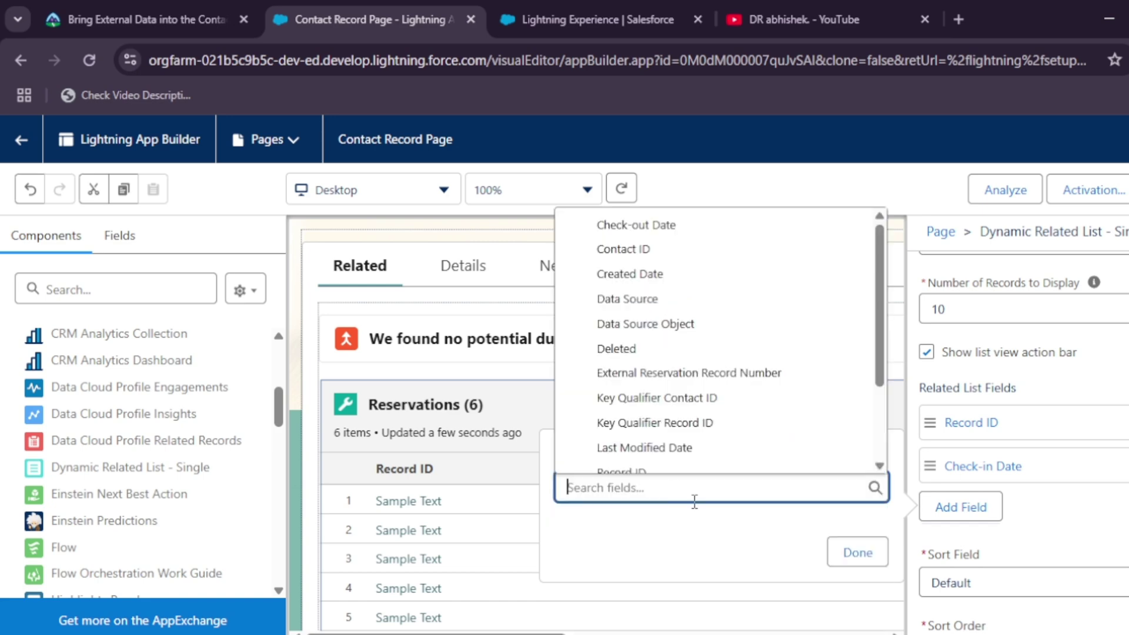
{"action": "left_click", "coordinate": [635, 225]}
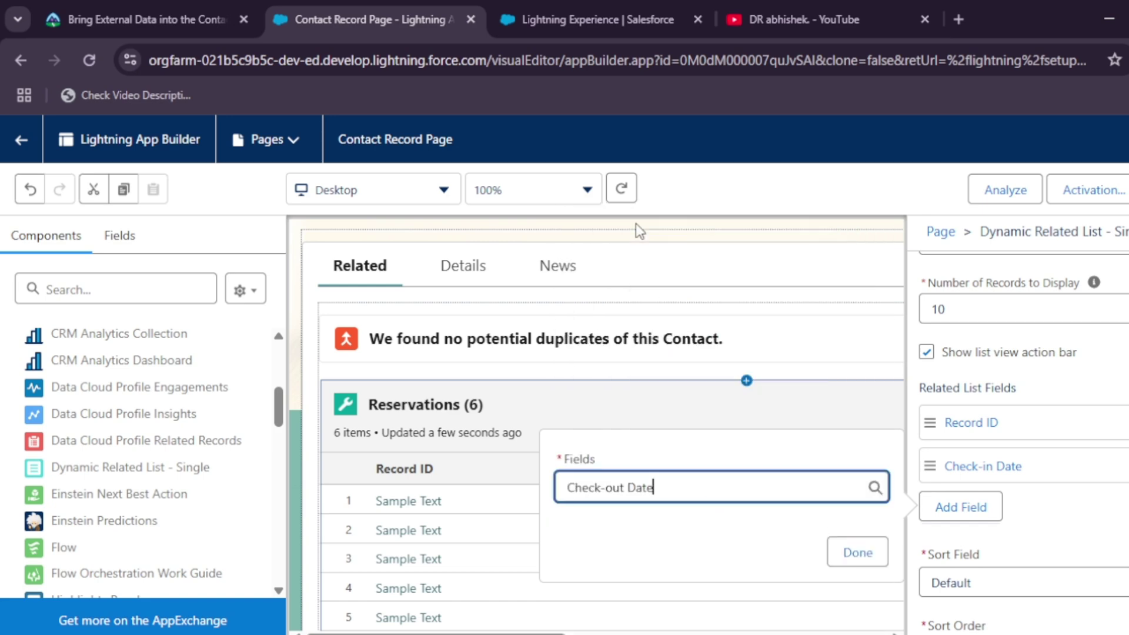
{"action": "left_click", "coordinate": [856, 556]}
Step: Check the Trailhead instructions for the following field and add Room Type to the Reservations related list
{"action": "left_click", "coordinate": [991, 554]}
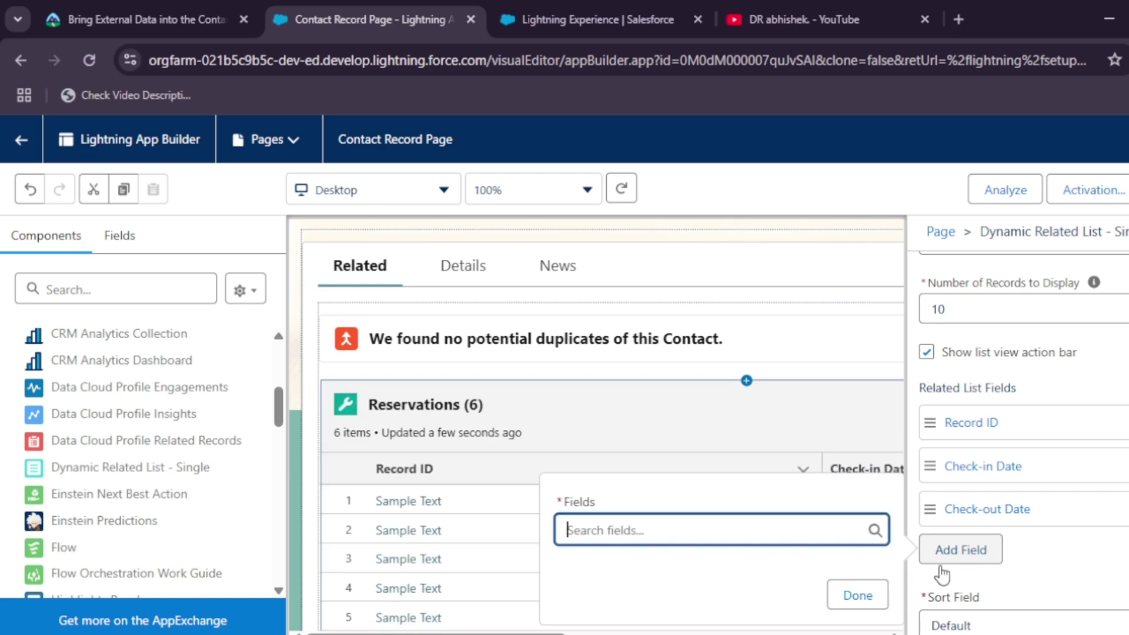
{"action": "left_click", "coordinate": [108, 2]}
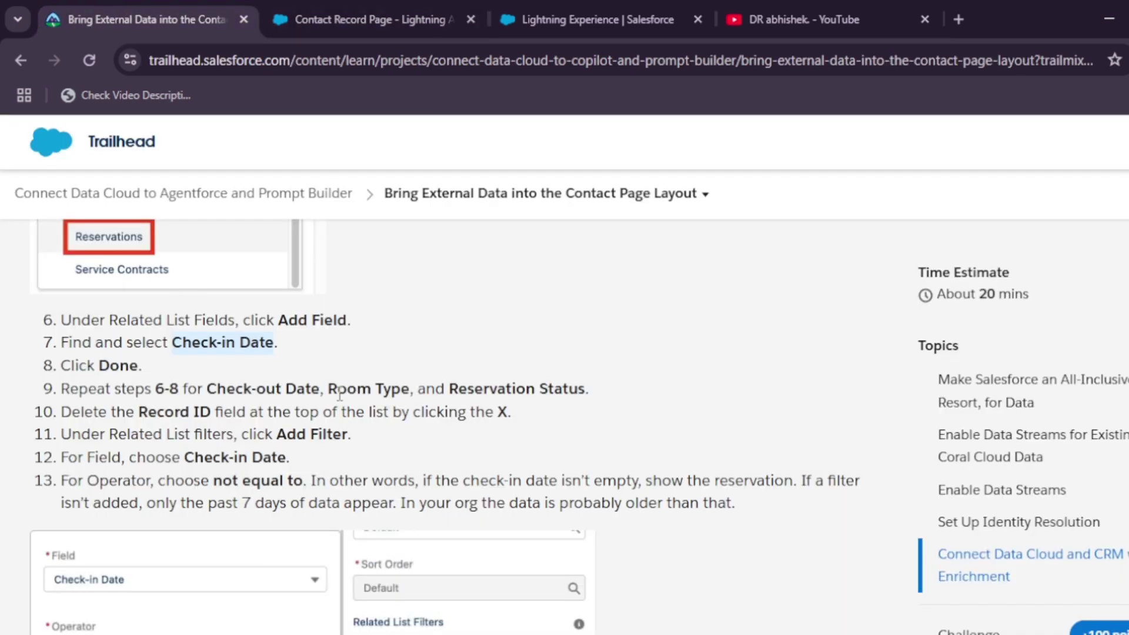
{"action": "left_click", "coordinate": [350, 2]}
{"action": "type", "text": "room"}
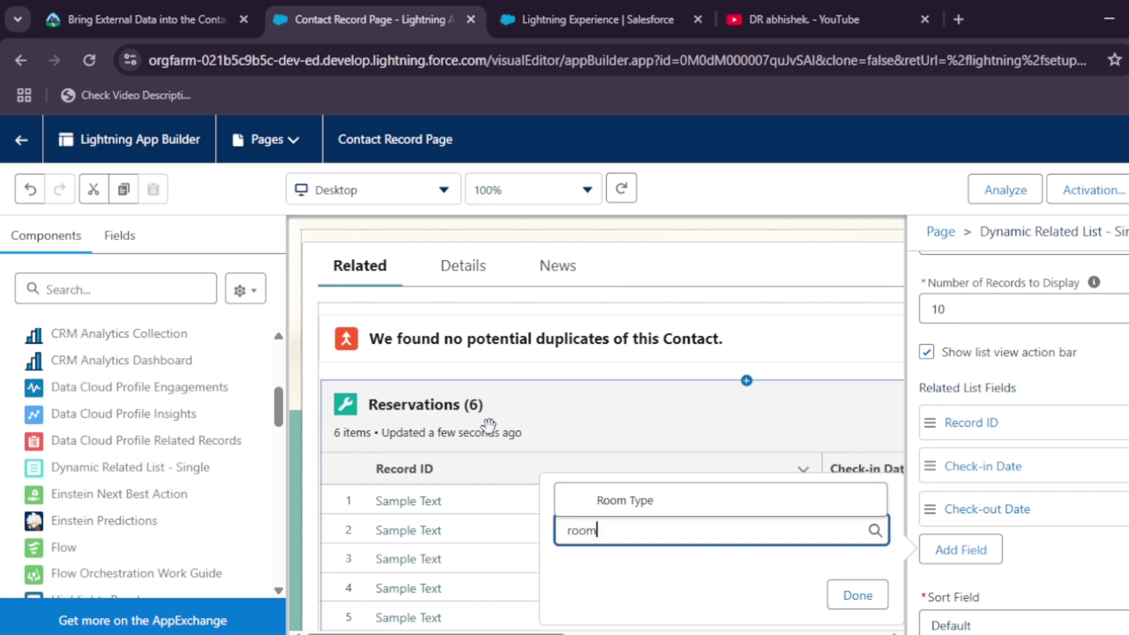
{"action": "left_click", "coordinate": [597, 503]}
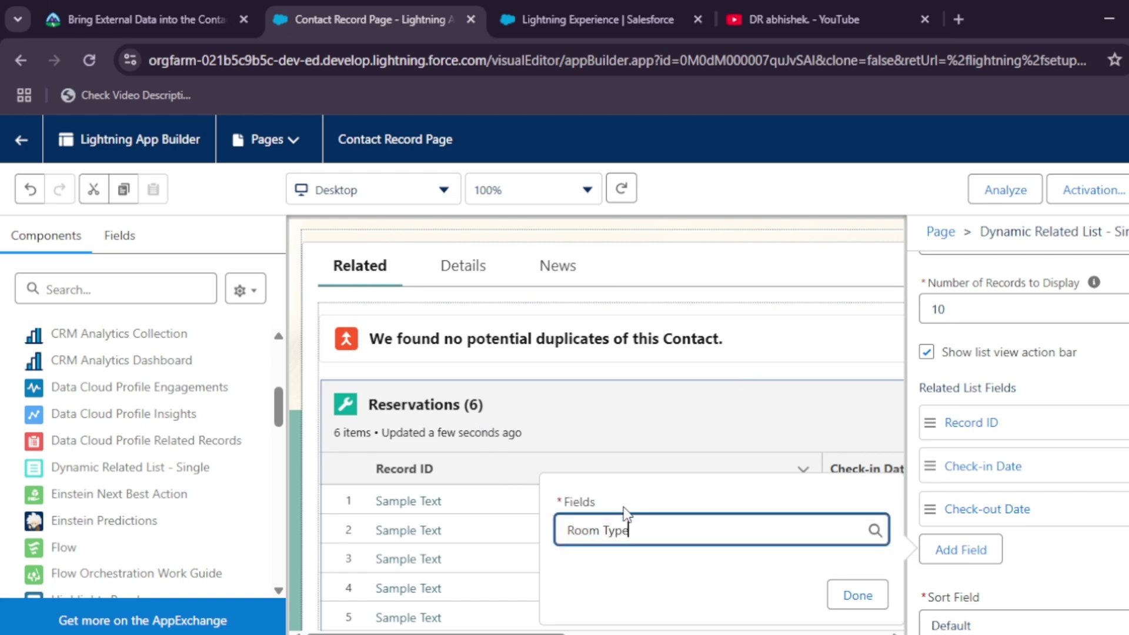
{"action": "left_click", "coordinate": [838, 595]}
Step: Add Reservation Status to the Reservations related list fields and remove the Record ID field
{"action": "left_click", "coordinate": [994, 590]}
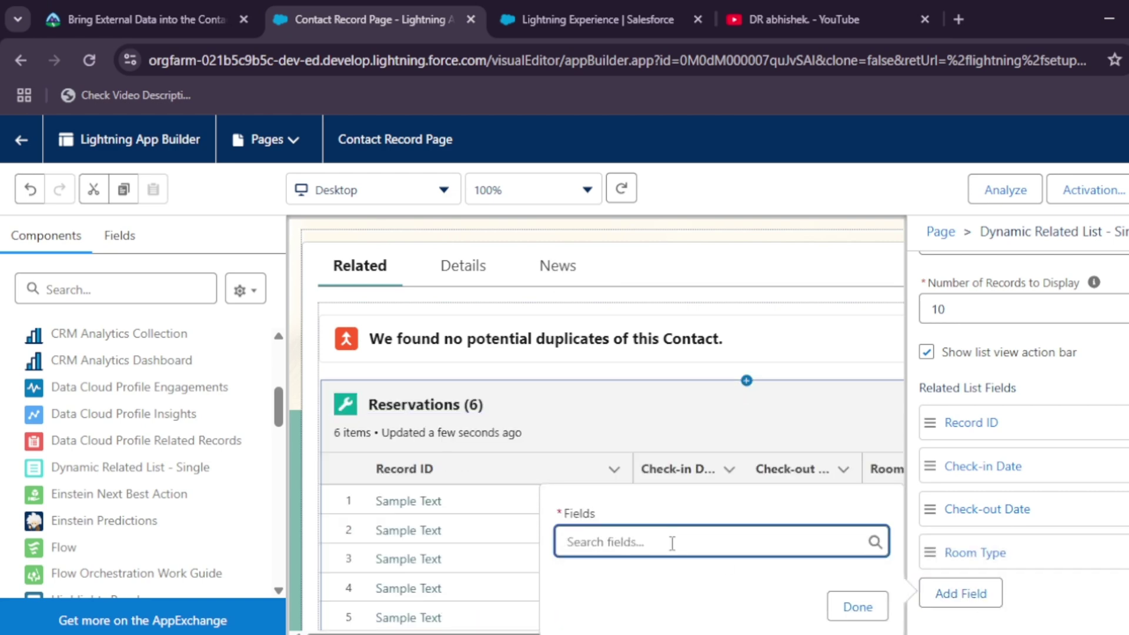
{"action": "left_click", "coordinate": [670, 541]}
{"action": "type", "text": "rese"}
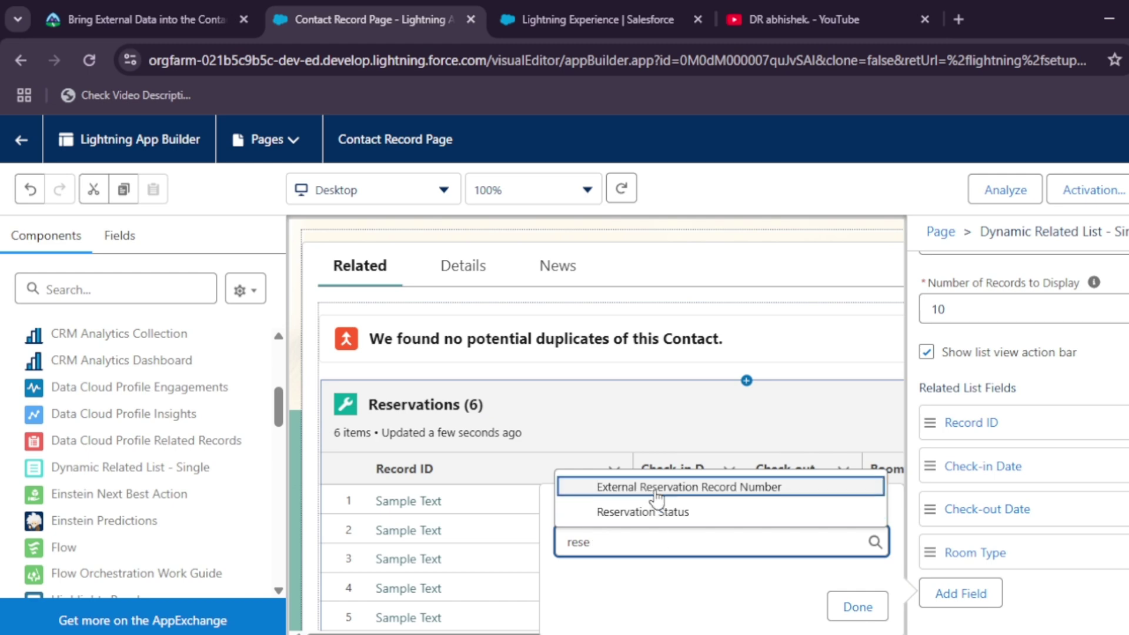
{"action": "left_click", "coordinate": [660, 509]}
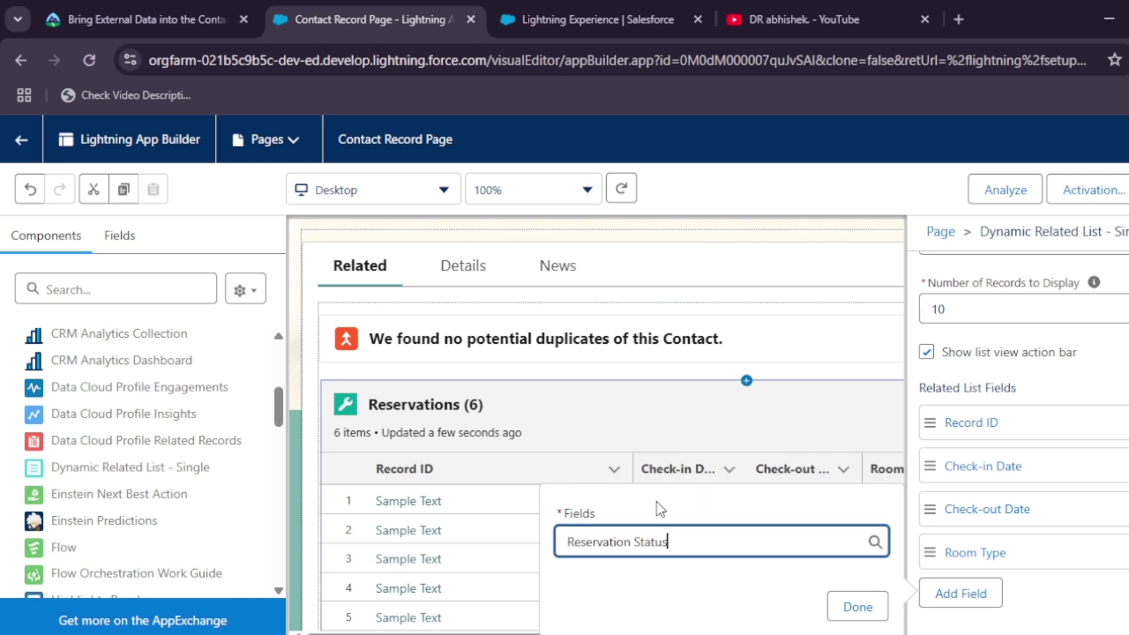
{"action": "left_click", "coordinate": [850, 605]}
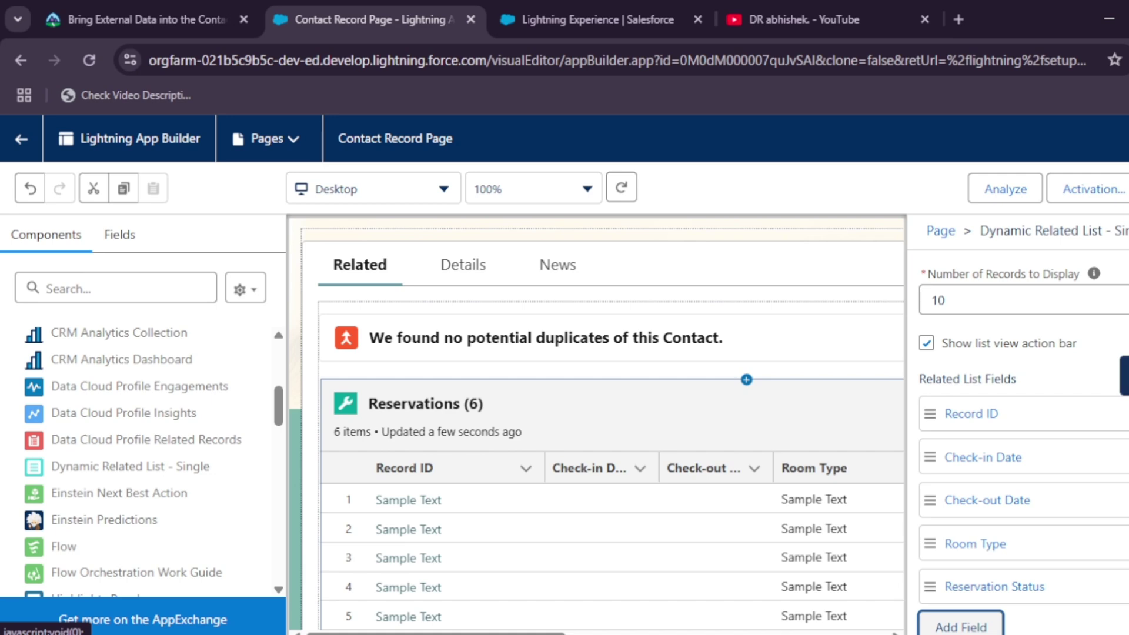
{"action": "left_click", "coordinate": [1121, 413]}
{"action": "left_click", "coordinate": [88, 12]}
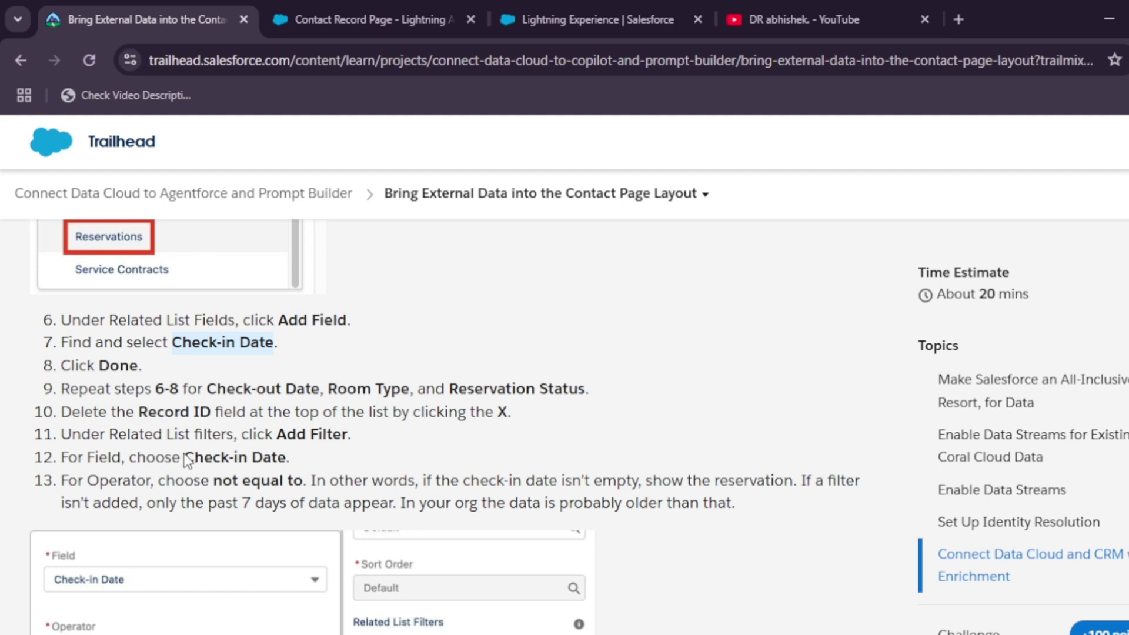
{"action": "left_click_drag", "start_coordinate": [185, 457], "coordinate": [268, 458]}
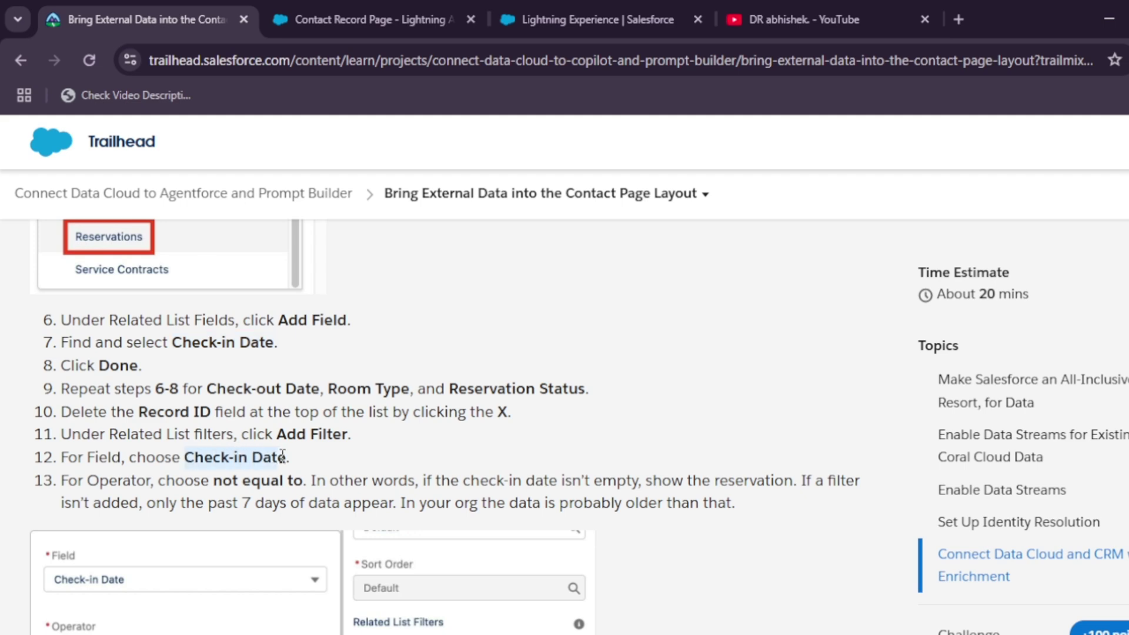
{"action": "left_click", "coordinate": [329, 20]}
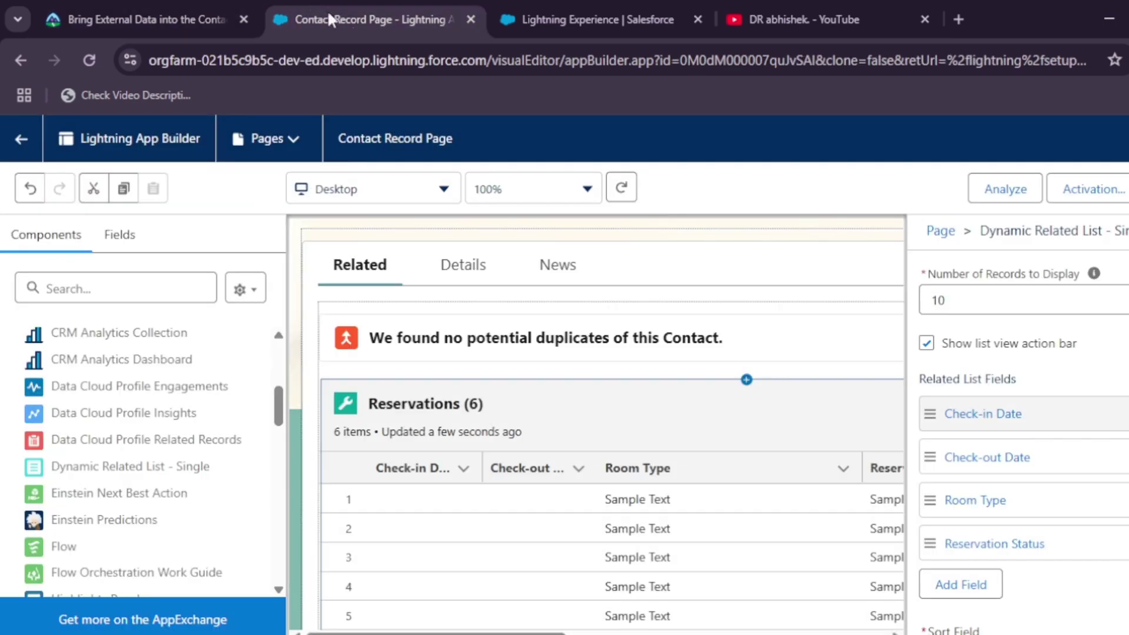
{"action": "scroll", "coordinate": [1050, 479], "scroll_direction": "down", "scroll_amount": 5}
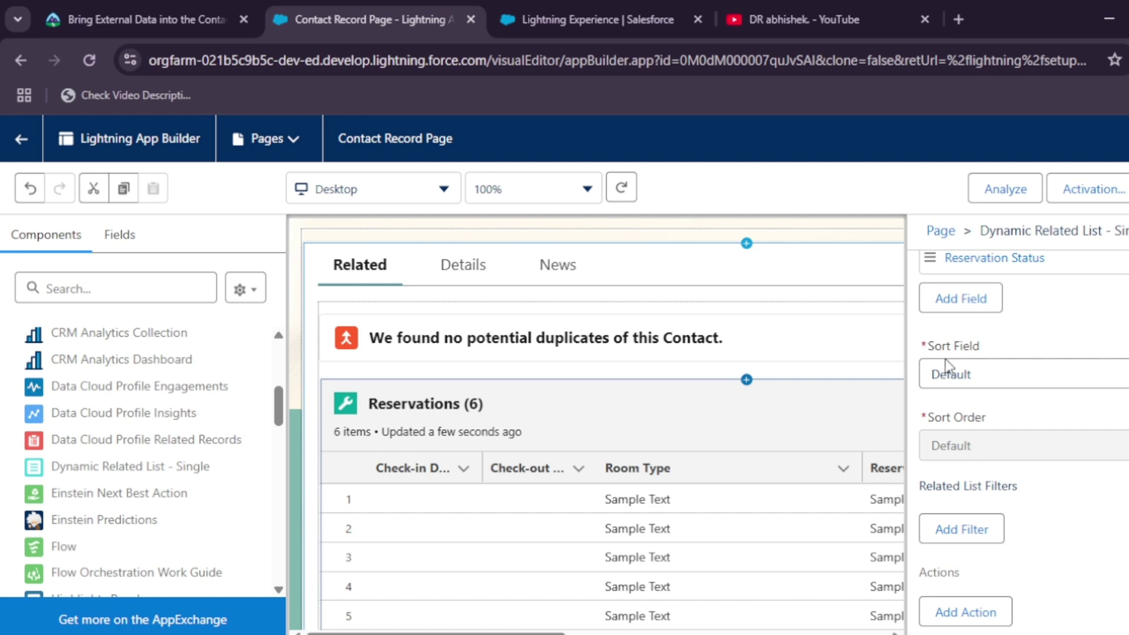
{"action": "left_click", "coordinate": [1025, 377]}
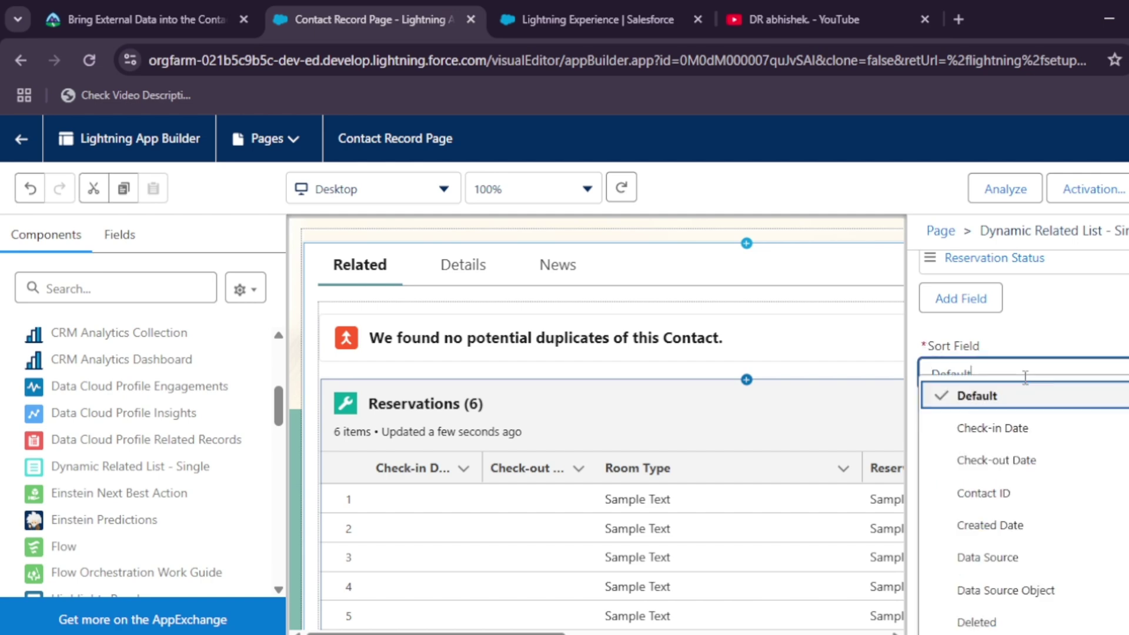
{"action": "left_click", "coordinate": [1010, 426]}
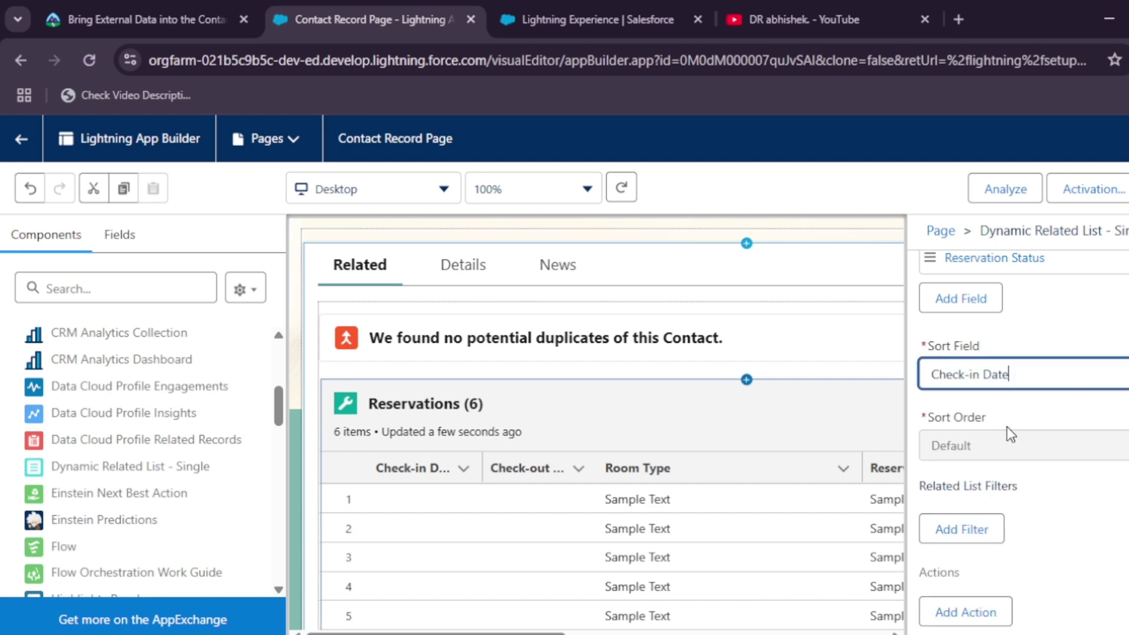
{"action": "left_click", "coordinate": [214, 8]}
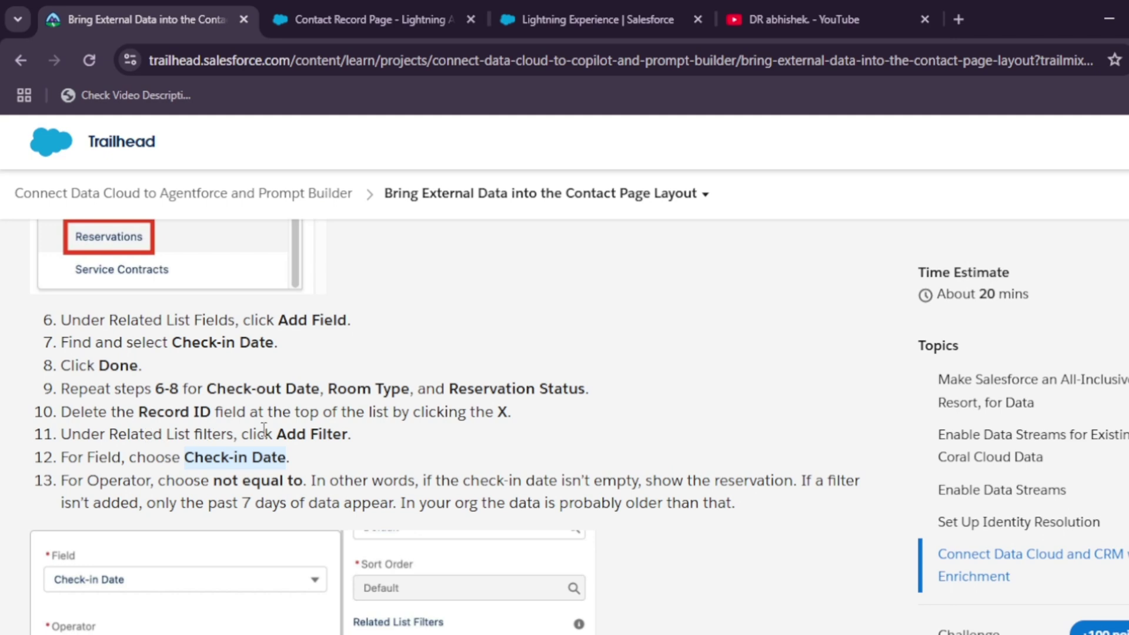
{"action": "left_click", "coordinate": [424, 5]}
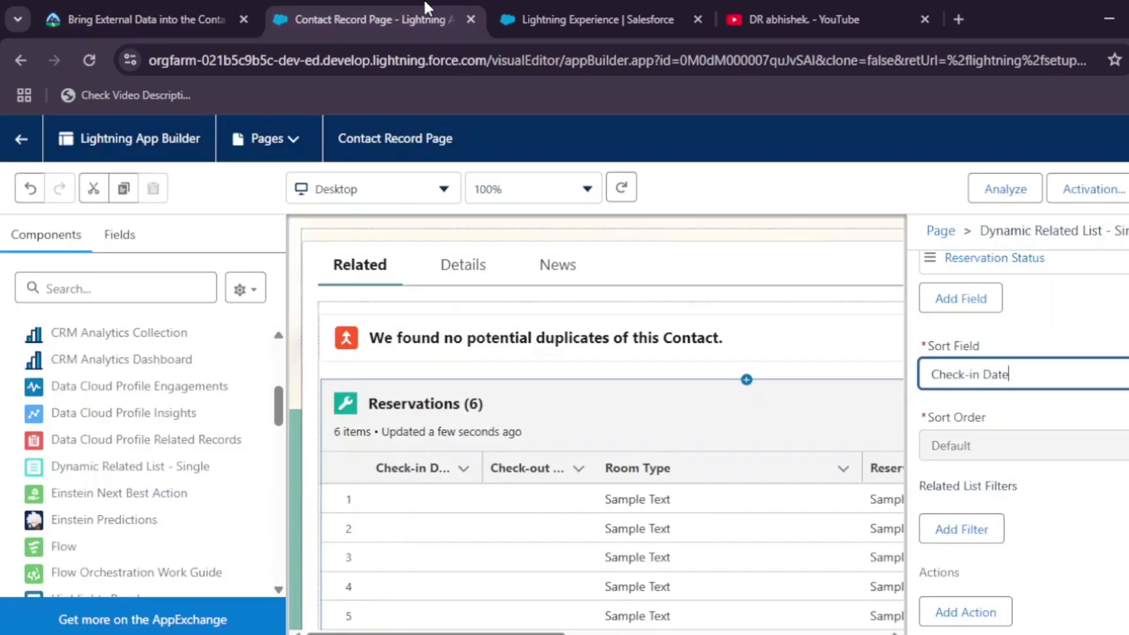
{"action": "left_click", "coordinate": [1086, 435]}
Step: Add a filter to the Reservations related list with field Check-in Date and operator equals
{"action": "scroll", "coordinate": [1021, 511], "scroll_direction": "down", "scroll_amount": 2}
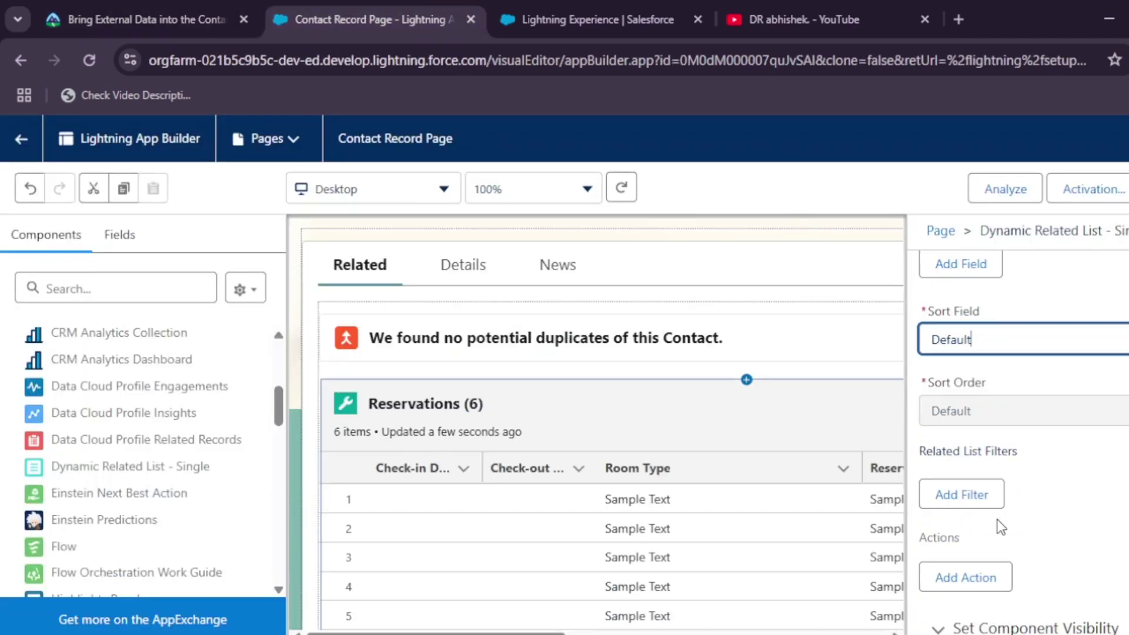
{"action": "scroll", "coordinate": [1034, 525], "scroll_direction": "down", "scroll_amount": 2}
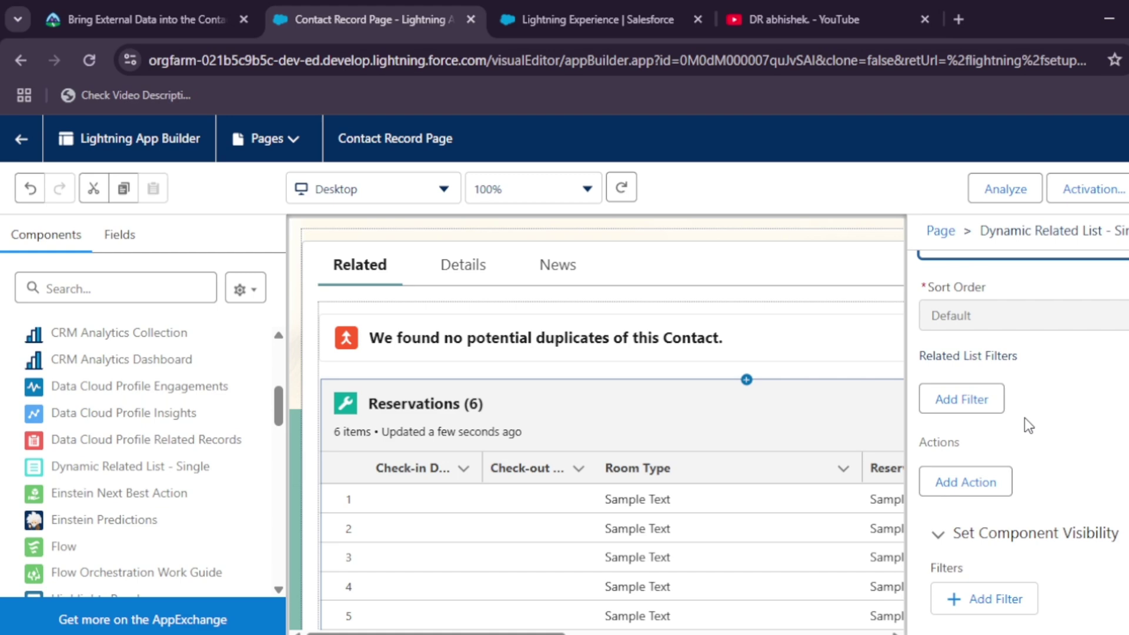
{"action": "left_click", "coordinate": [964, 398]}
{"action": "left_click", "coordinate": [690, 322]}
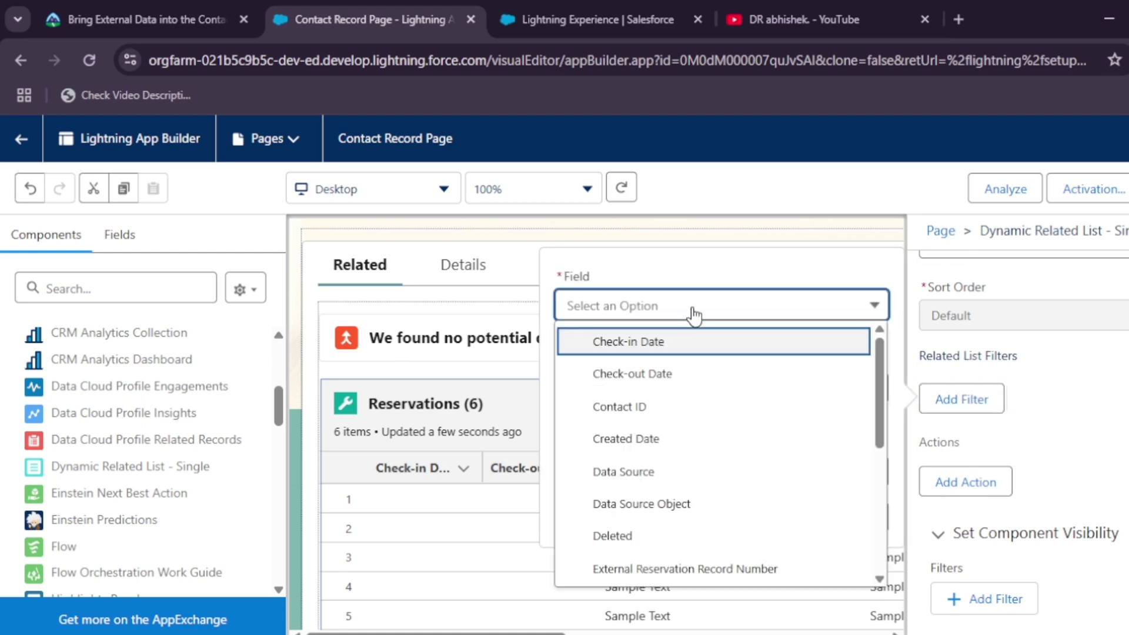
{"action": "left_click", "coordinate": [687, 361]}
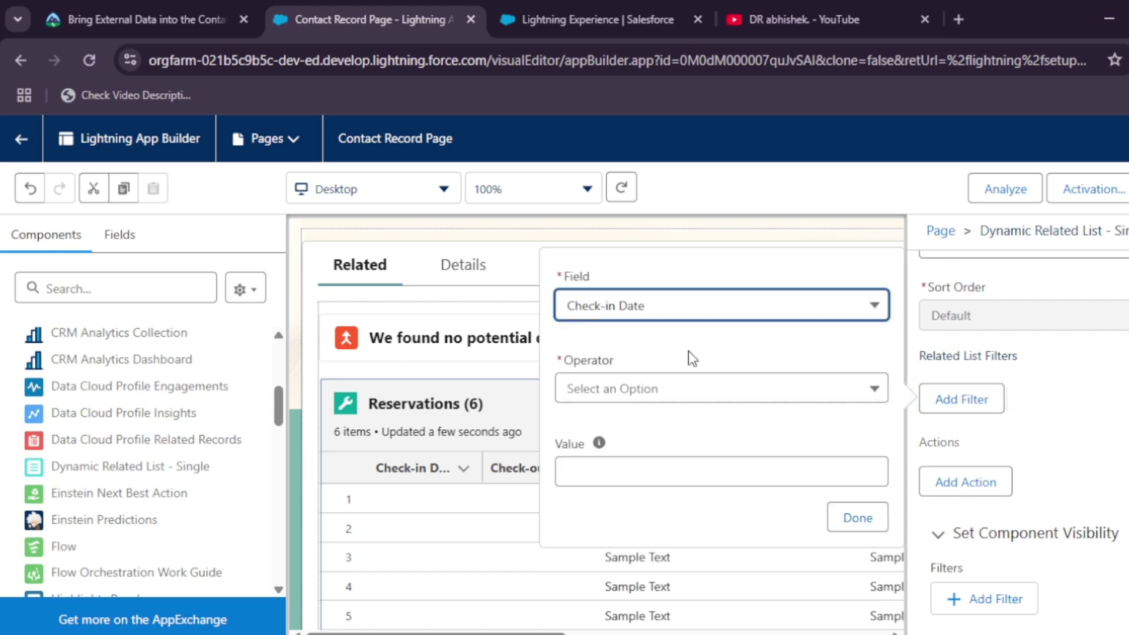
{"action": "left_click", "coordinate": [806, 391]}
{"action": "left_click", "coordinate": [767, 438]}
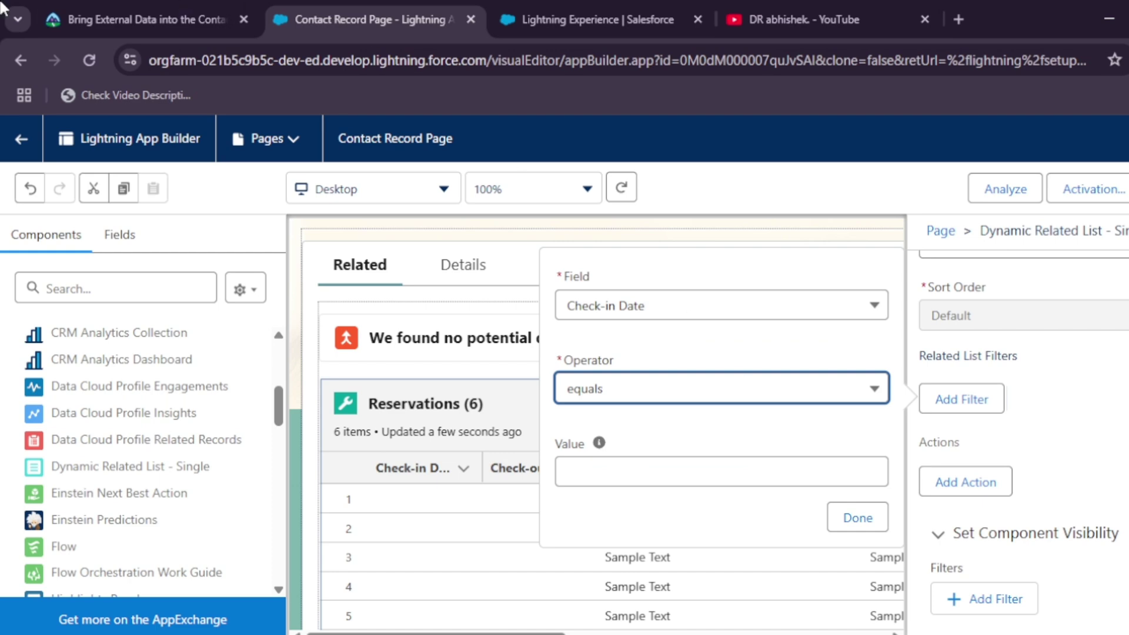
Step: Check the required operator in Trailhead, try to set the Check-in Date filter's operator to not equal to, and finish the filter
{"action": "left_click", "coordinate": [171, 17]}
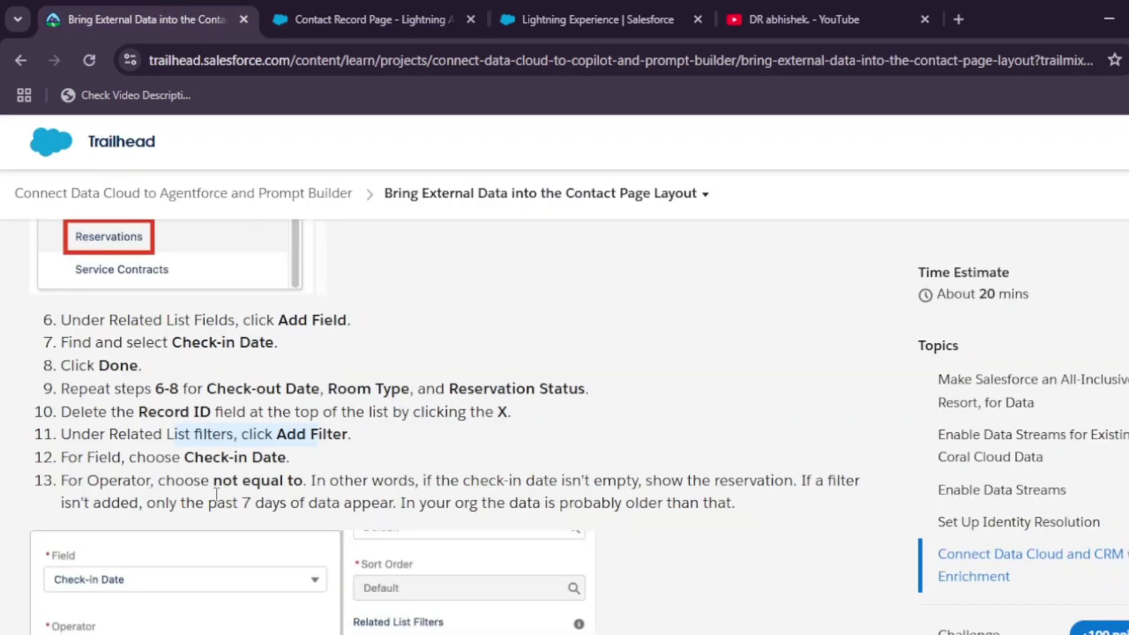
{"action": "left_click_drag", "start_coordinate": [185, 481], "coordinate": [288, 483]}
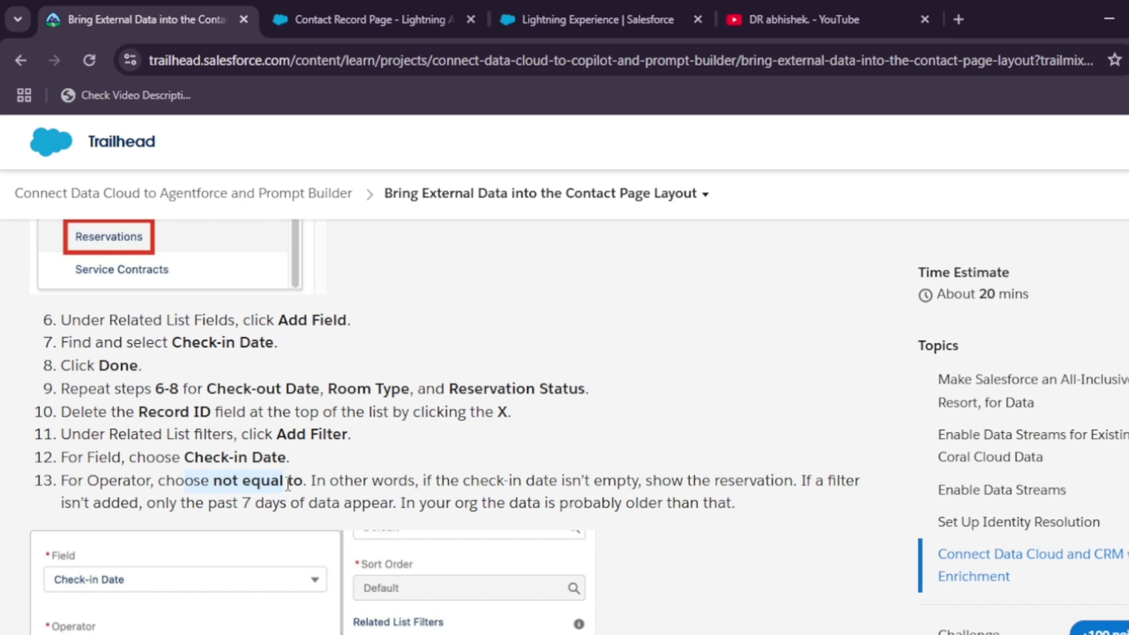
{"action": "left_click", "coordinate": [350, 7]}
{"action": "left_click", "coordinate": [667, 389]}
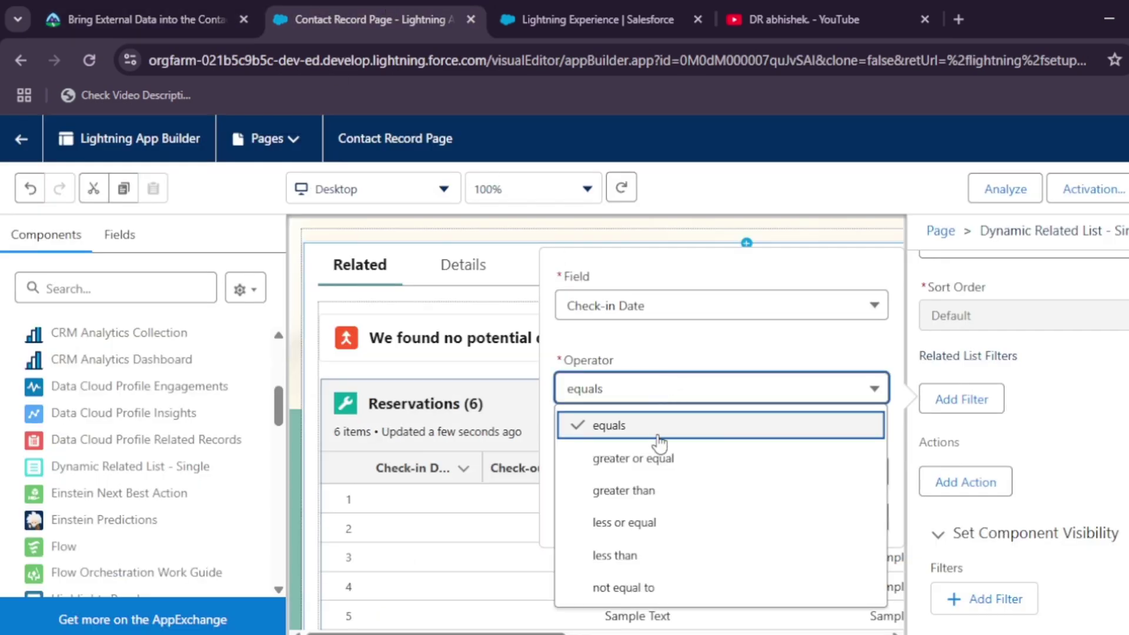
{"action": "left_click", "coordinate": [653, 591]}
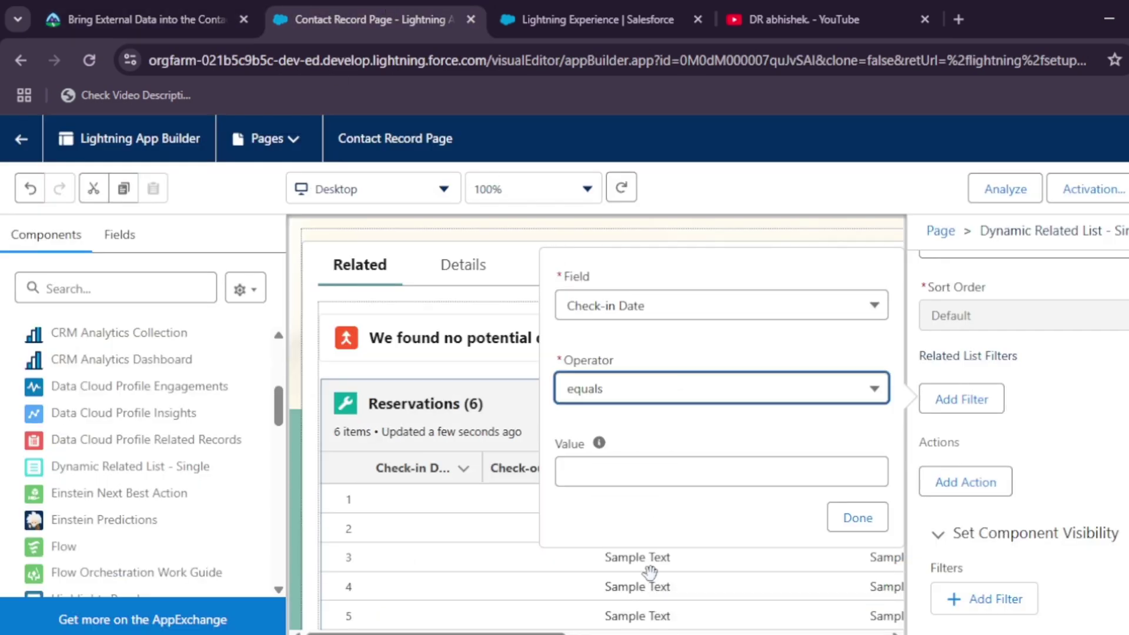
{"action": "left_click", "coordinate": [870, 519]}
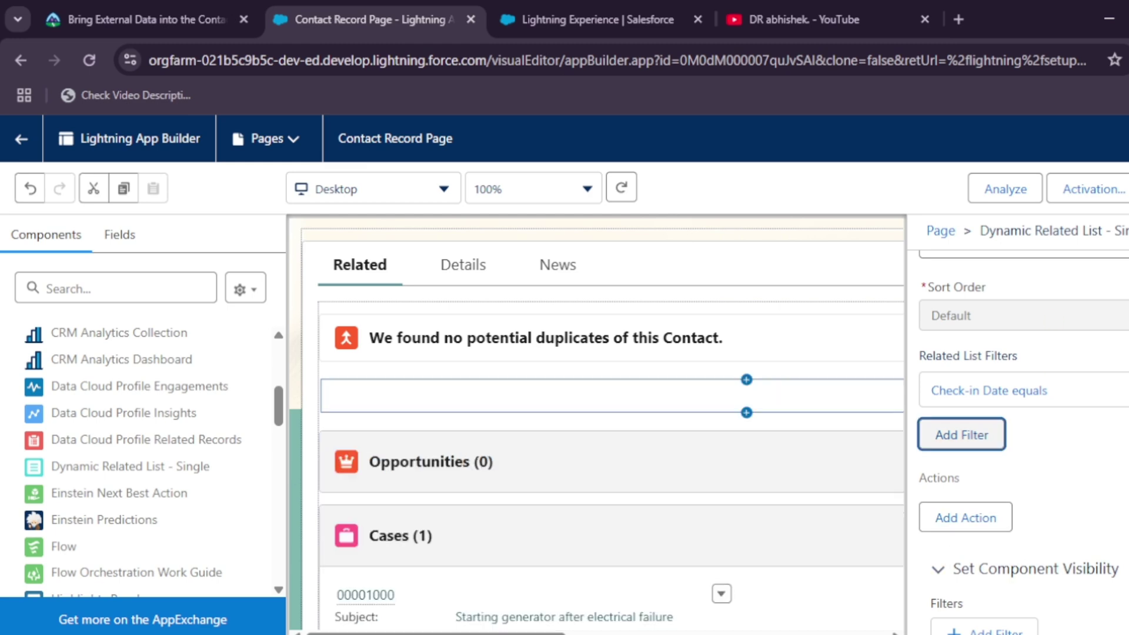
Step: Read the following Trailhead instructions and review the Reservations related list's fields, sorting and filter settings
{"action": "left_click", "coordinate": [135, 20]}
{"action": "scroll", "coordinate": [441, 500], "scroll_direction": "down", "scroll_amount": 8}
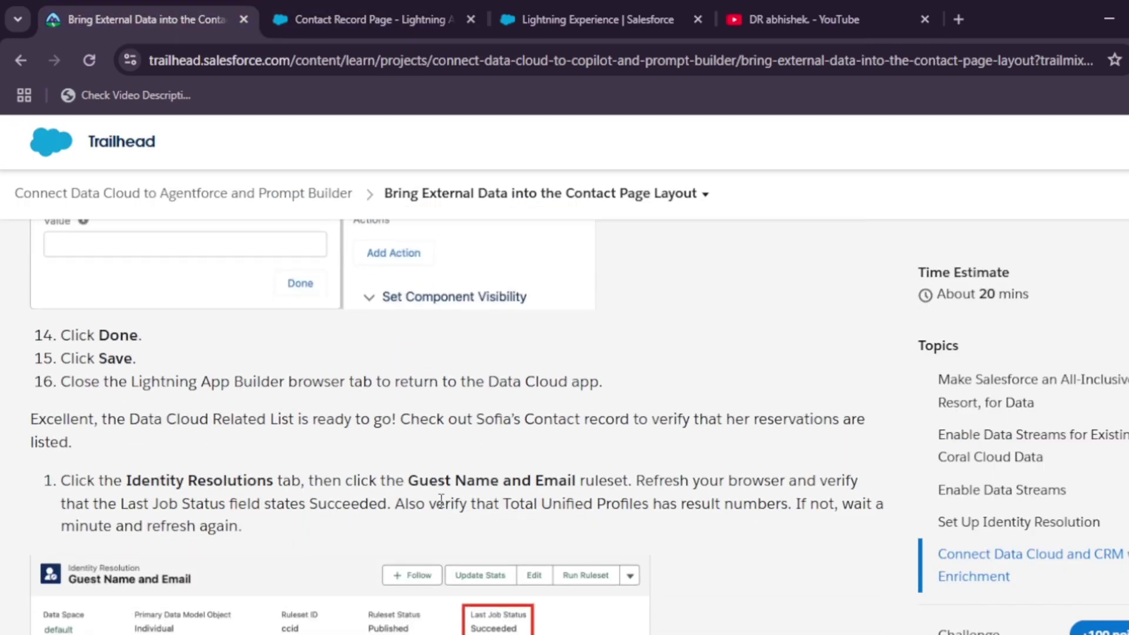
{"action": "left_click", "coordinate": [400, 18]}
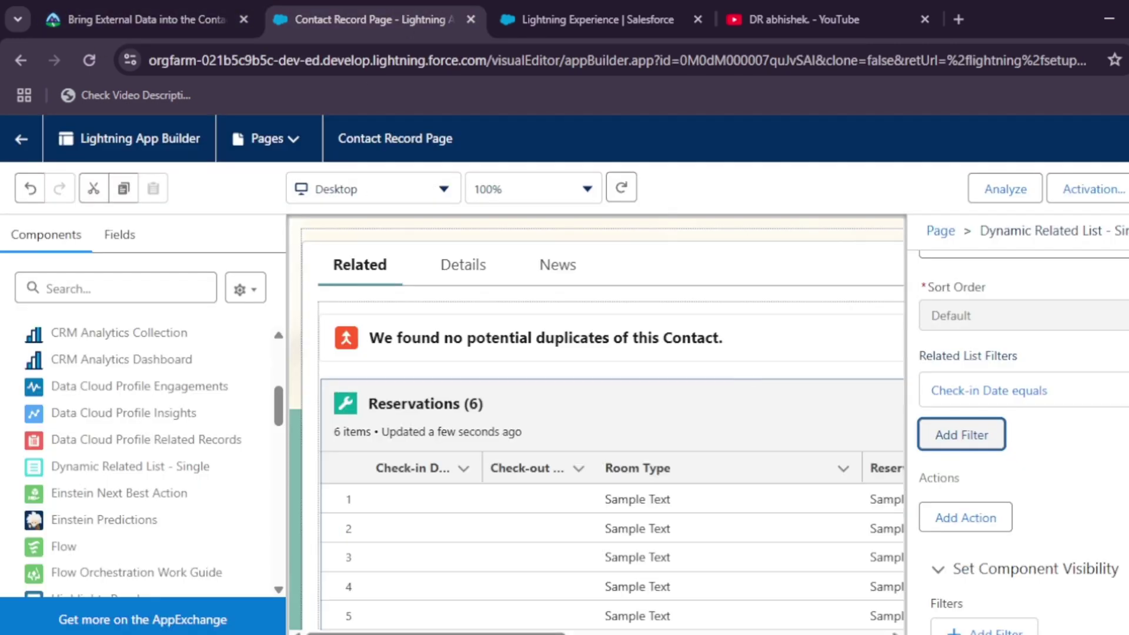
{"action": "scroll", "coordinate": [1023, 423], "scroll_direction": "up", "scroll_amount": 6}
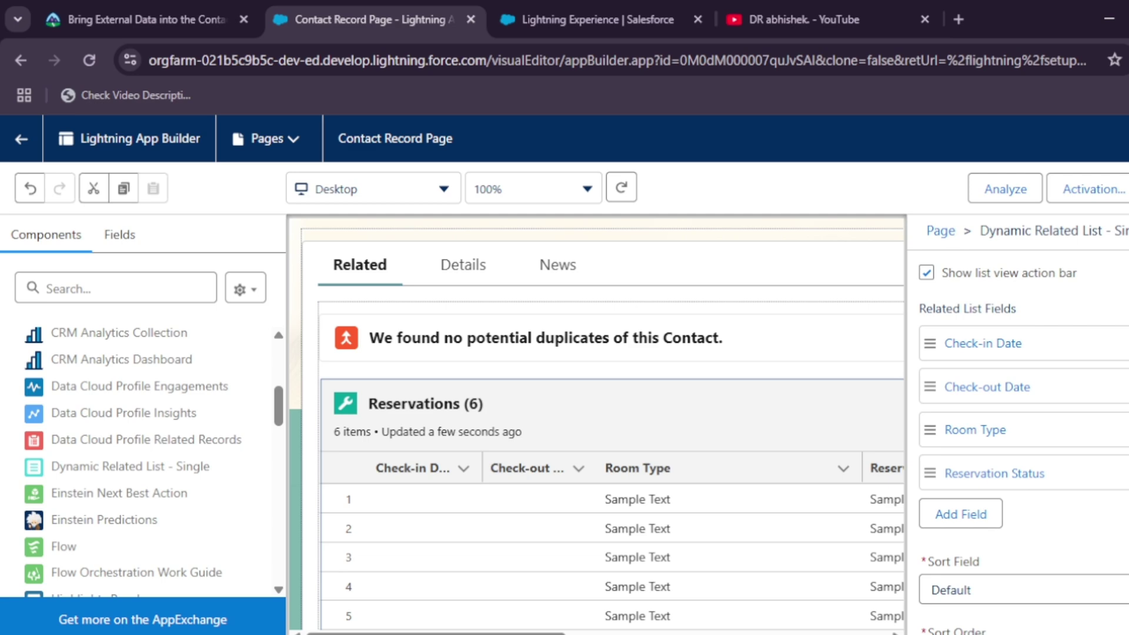
{"action": "scroll", "coordinate": [1113, 425], "scroll_direction": "up", "scroll_amount": 6}
{"action": "scroll", "coordinate": [1111, 426], "scroll_direction": "down", "scroll_amount": 10}
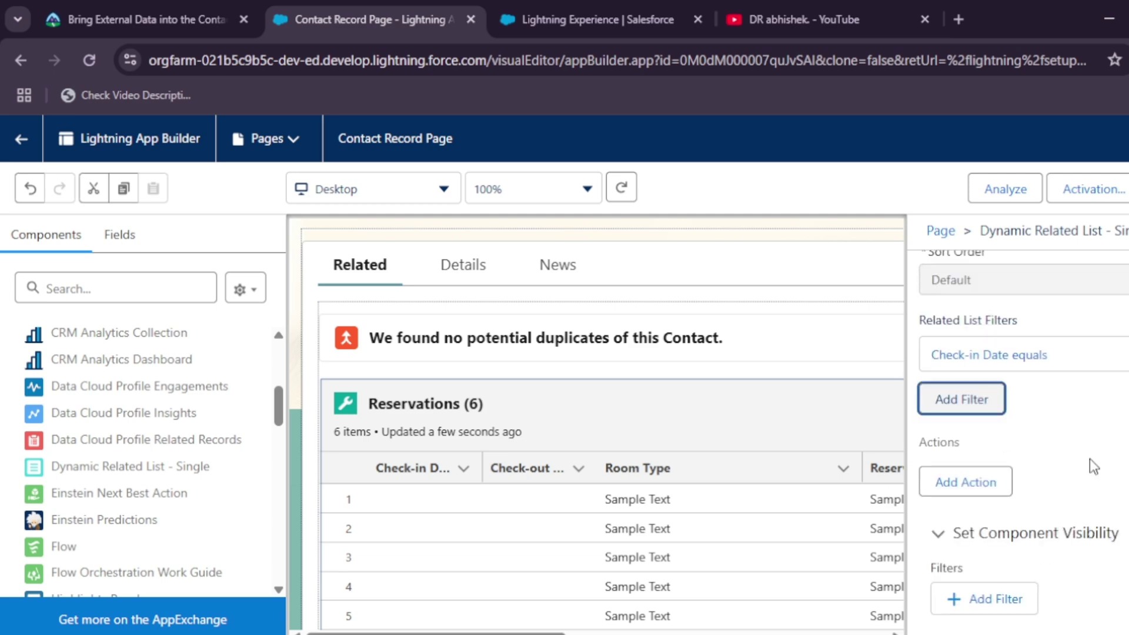
{"action": "scroll", "coordinate": [1087, 459], "scroll_direction": "up", "scroll_amount": 5}
{"action": "scroll", "coordinate": [1088, 459], "scroll_direction": "down", "scroll_amount": 2}
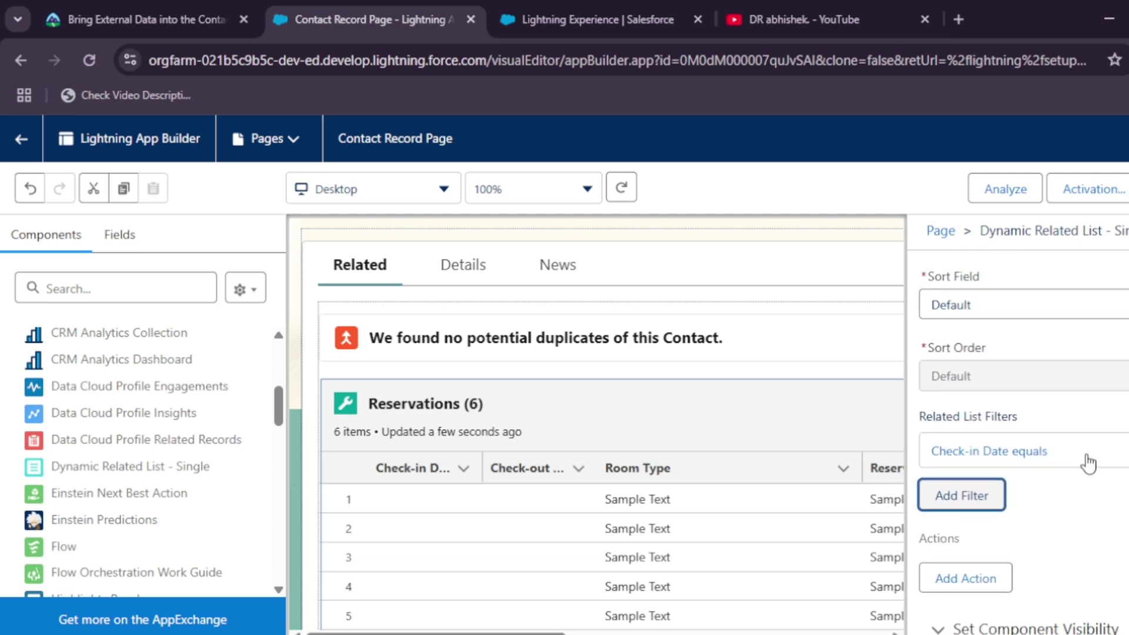
{"action": "scroll", "coordinate": [1089, 461], "scroll_direction": "up", "scroll_amount": 2}
{"action": "scroll", "coordinate": [1086, 454], "scroll_direction": "down", "scroll_amount": 3}
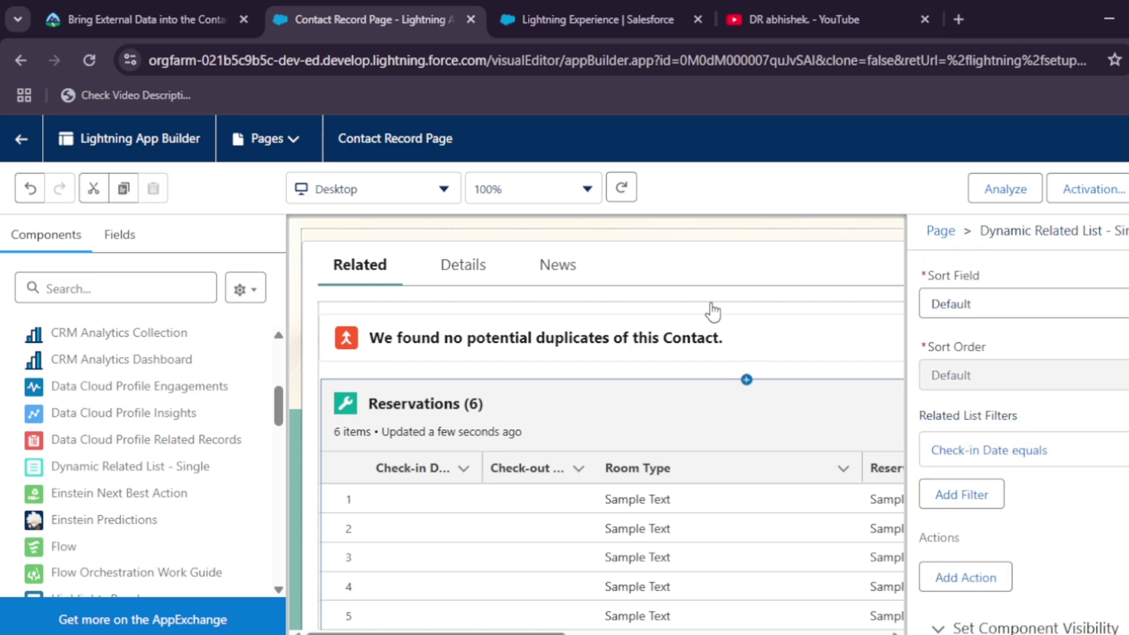
Step: Read the remaining Trailhead instructions for the unit and save the Contact Record Page
{"action": "left_click", "coordinate": [154, 9]}
{"action": "scroll", "coordinate": [361, 450], "scroll_direction": "down", "scroll_amount": 2}
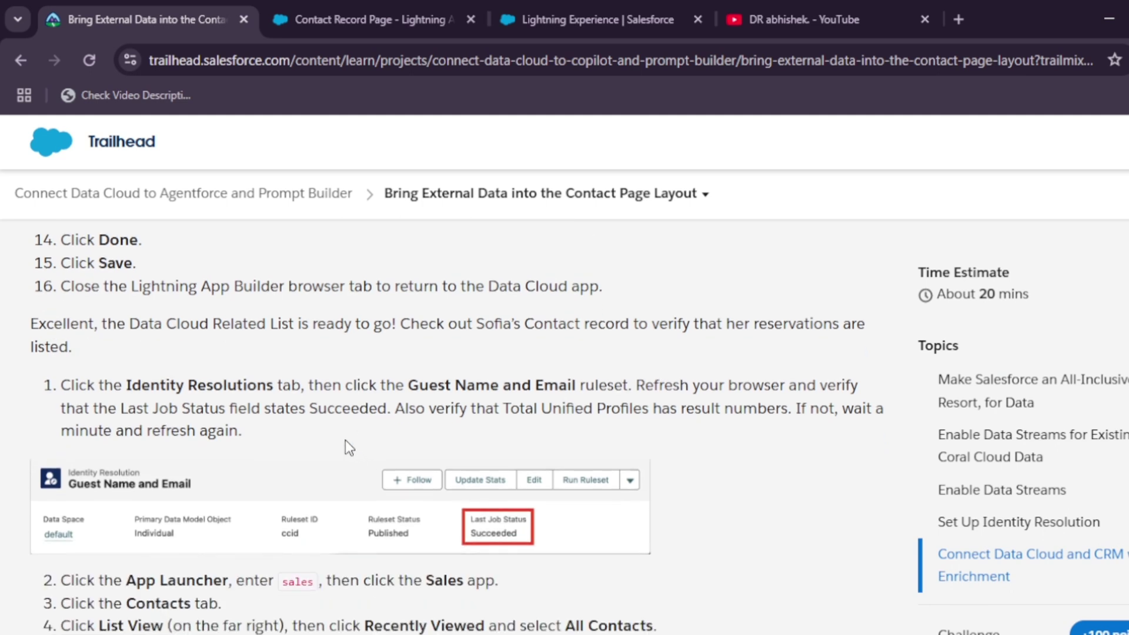
{"action": "scroll", "coordinate": [344, 440], "scroll_direction": "down", "scroll_amount": 10}
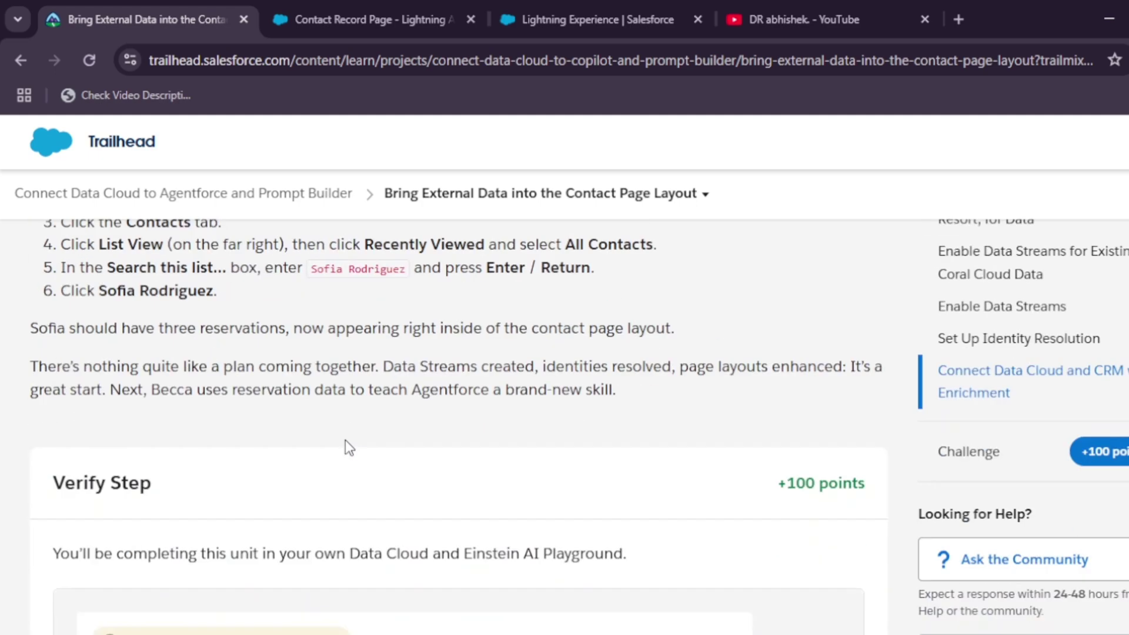
{"action": "scroll", "coordinate": [345, 440], "scroll_direction": "up", "scroll_amount": 9}
{"action": "scroll", "coordinate": [345, 440], "scroll_direction": "up", "scroll_amount": 2}
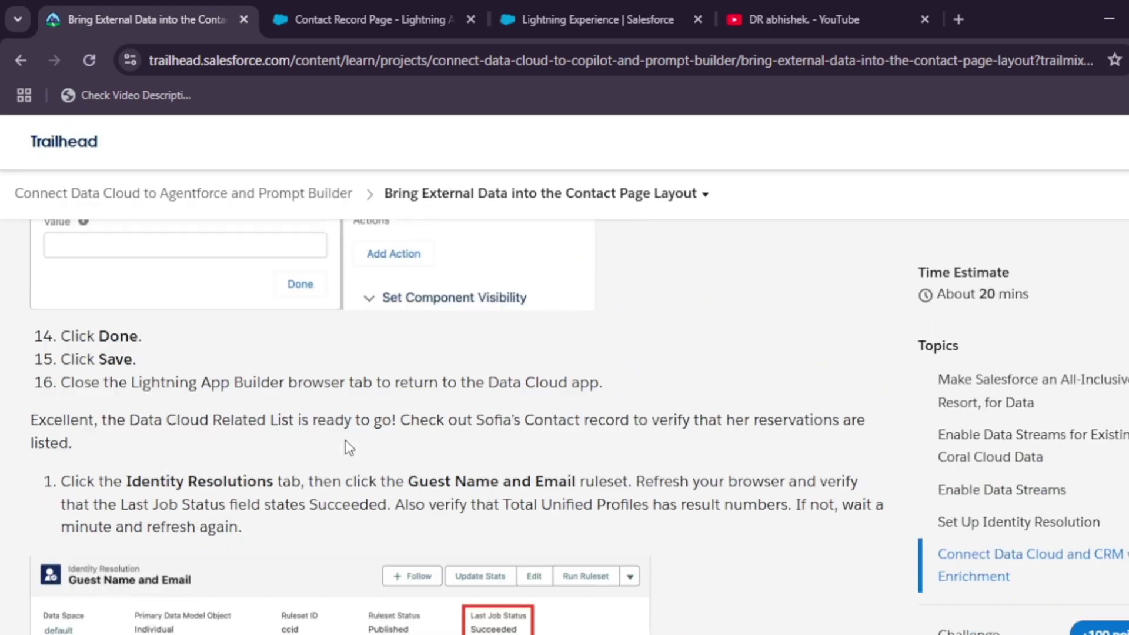
{"action": "left_click", "coordinate": [341, 2]}
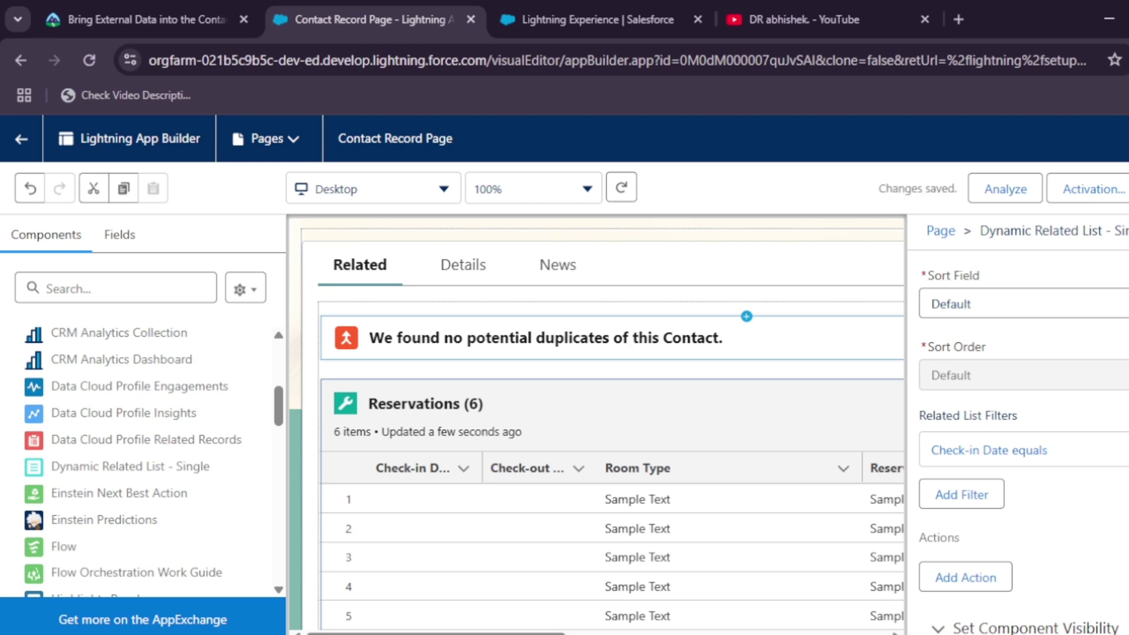
Step: Check the Contact Record Page's activation settings and start the step verification in Trailhead
{"action": "scroll", "coordinate": [686, 295], "scroll_direction": "up", "scroll_amount": 3}
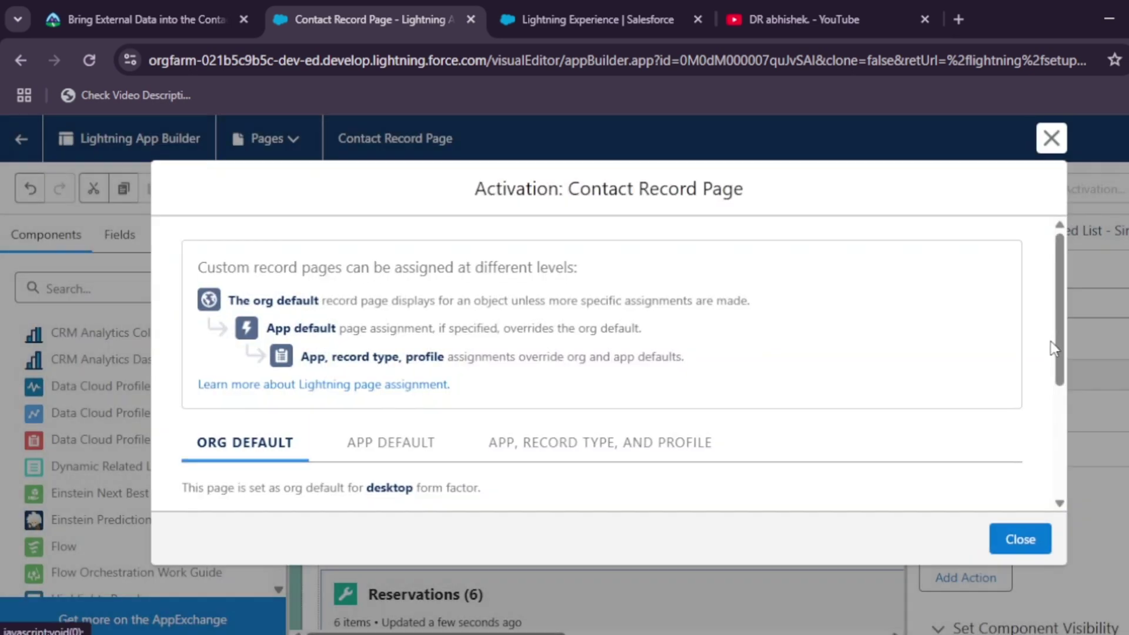
{"action": "left_click", "coordinate": [1010, 550]}
{"action": "key", "text": "ctrl+1"}
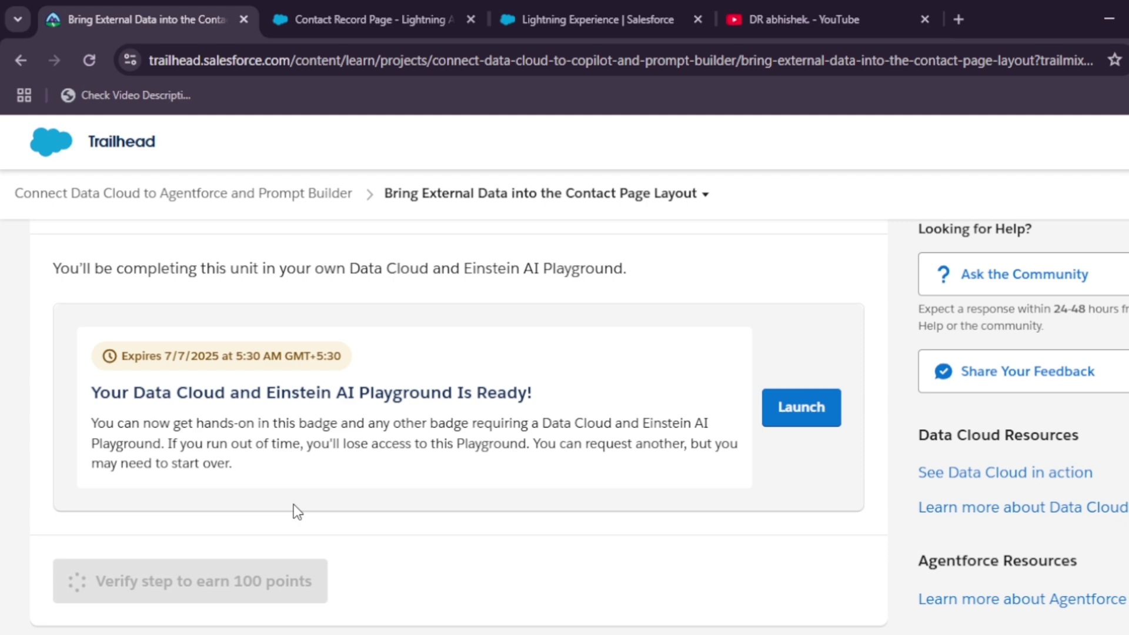
Step: Close the activation settings and look through the related lists on the Contact Record Page
{"action": "left_click", "coordinate": [647, 8]}
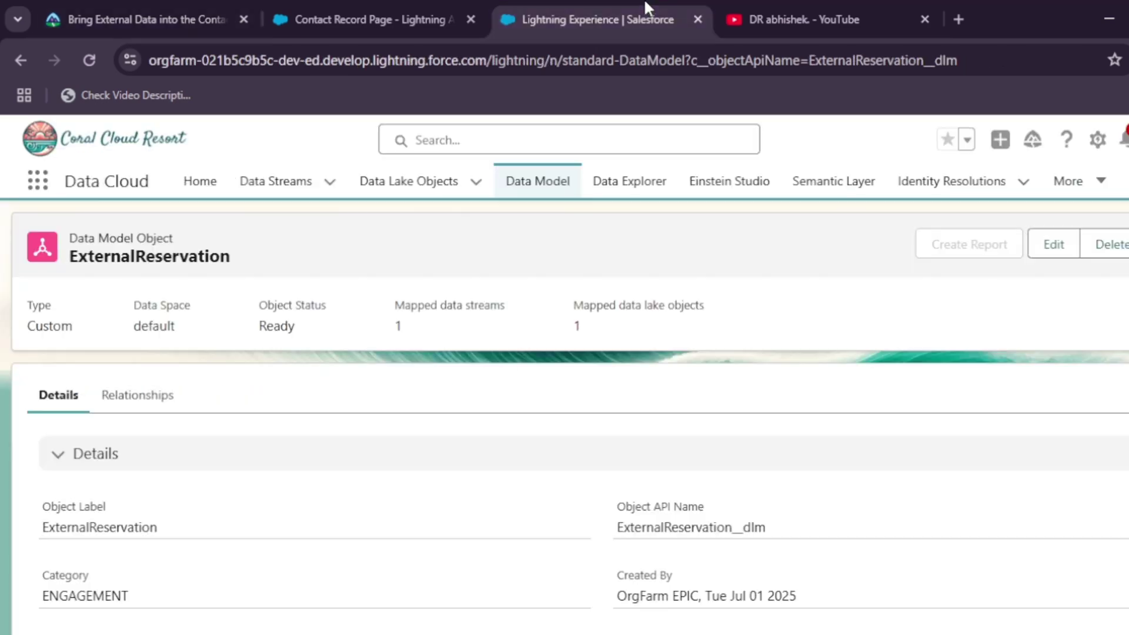
{"action": "left_click", "coordinate": [412, 10]}
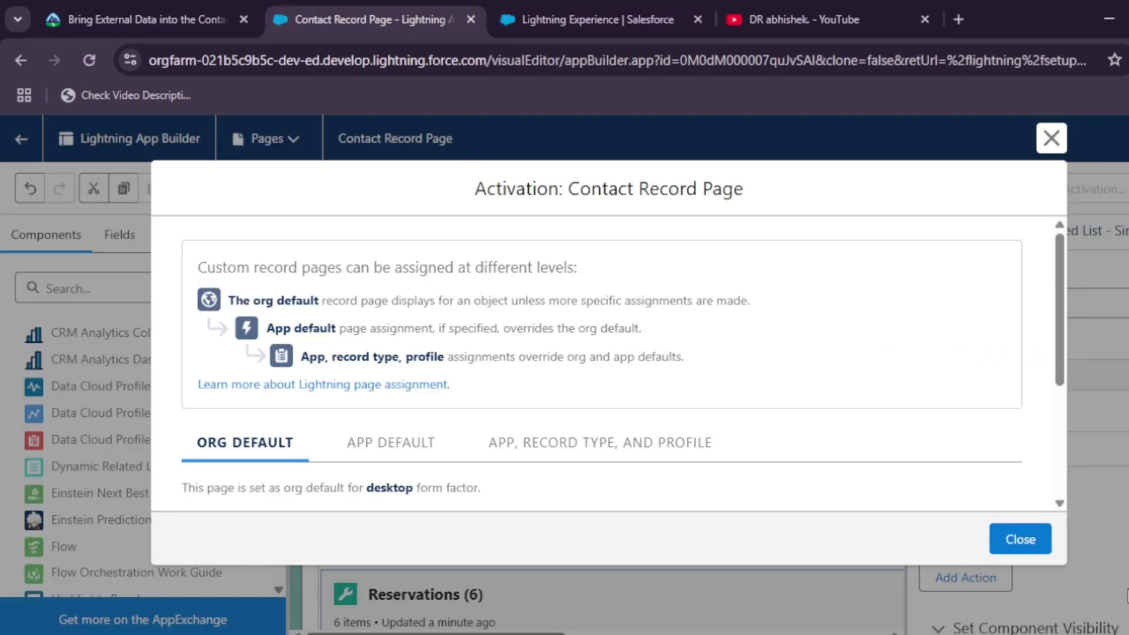
{"action": "left_click", "coordinate": [1017, 539]}
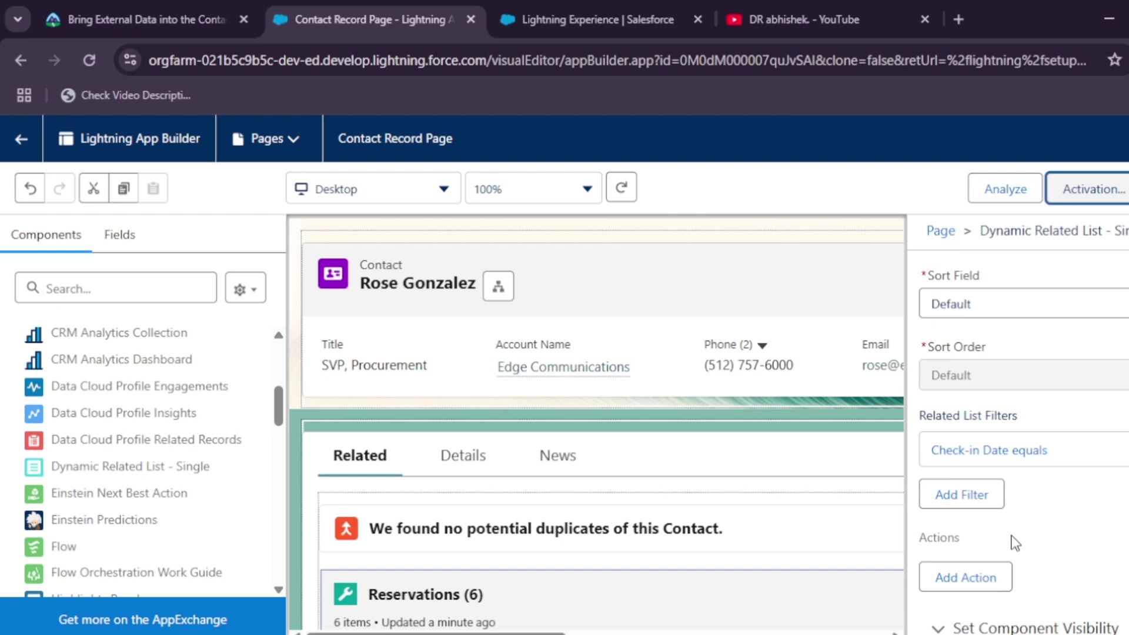
{"action": "scroll", "coordinate": [690, 416], "scroll_direction": "down", "scroll_amount": 10}
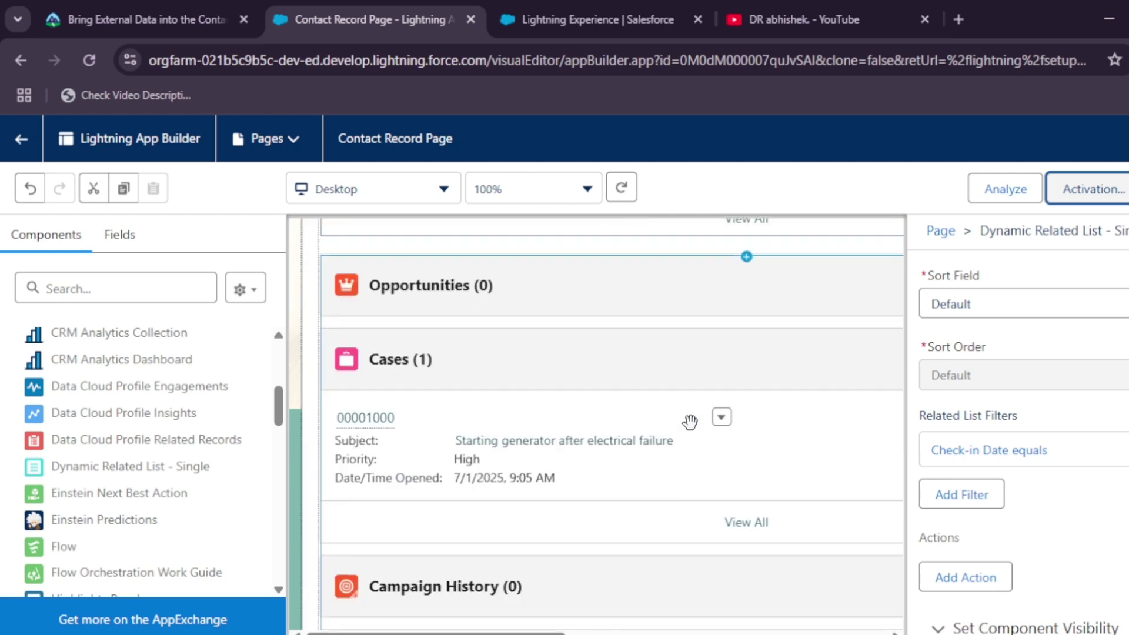
{"action": "scroll", "coordinate": [690, 422], "scroll_direction": "down", "scroll_amount": 5}
{"action": "scroll", "coordinate": [936, 484], "scroll_direction": "down", "scroll_amount": 2}
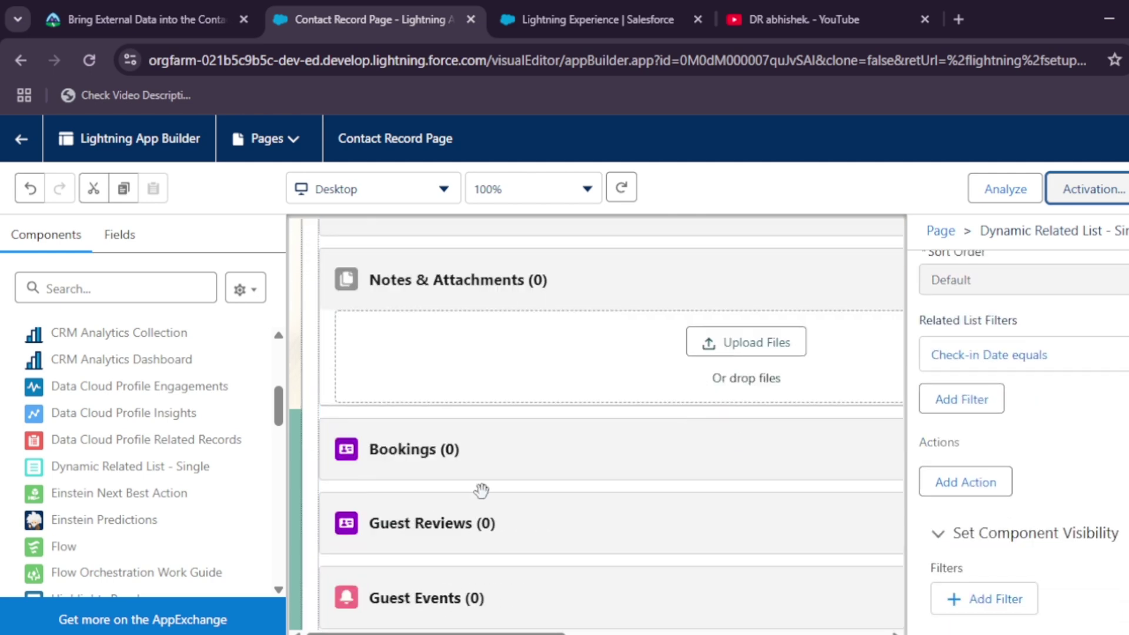
Step: Check the Trailhead verification result, dismiss it, and open the Connect Data Cloud to Agentforce and Prompt Builder project overview
{"action": "left_click", "coordinate": [173, 7]}
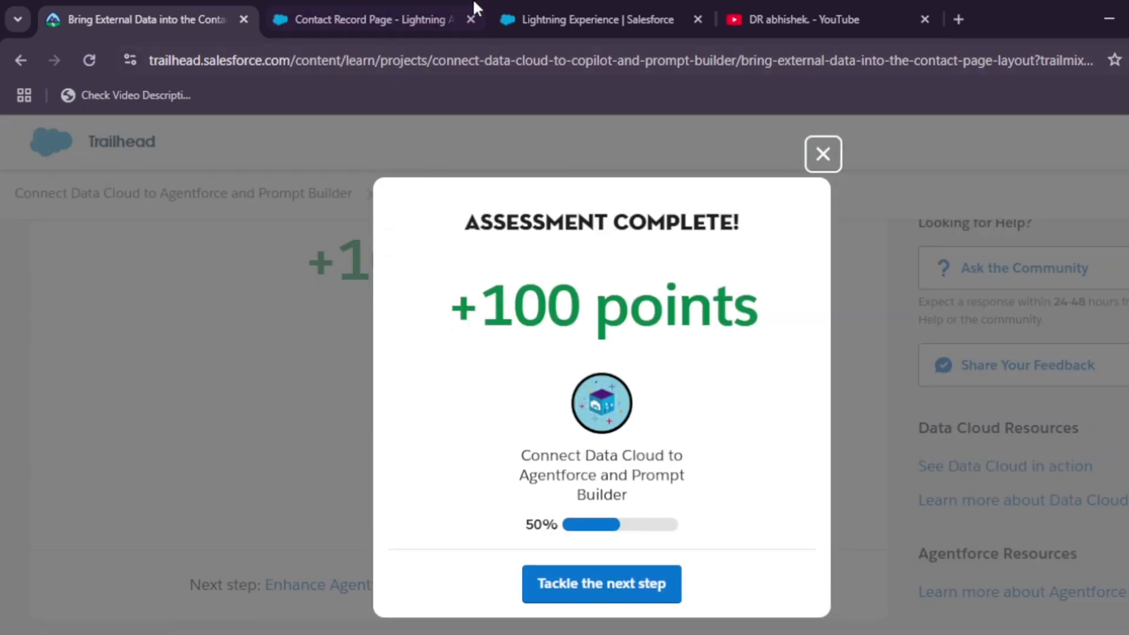
{"action": "left_click", "coordinate": [821, 154]}
{"action": "scroll", "coordinate": [633, 436], "scroll_direction": "up", "scroll_amount": 20}
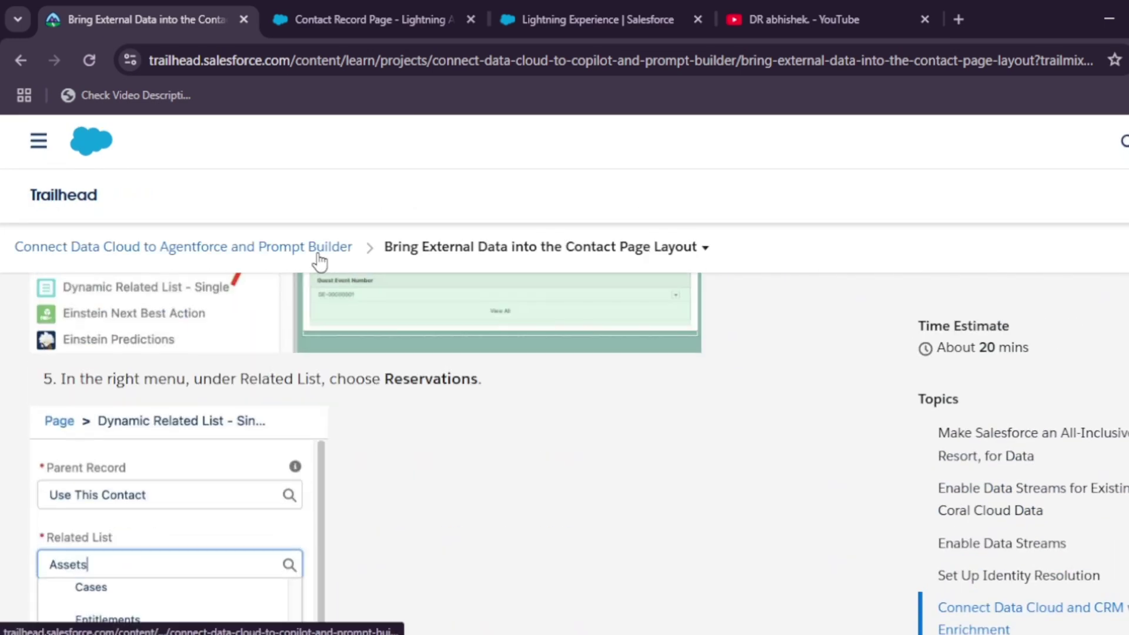
{"action": "left_click", "coordinate": [317, 254]}
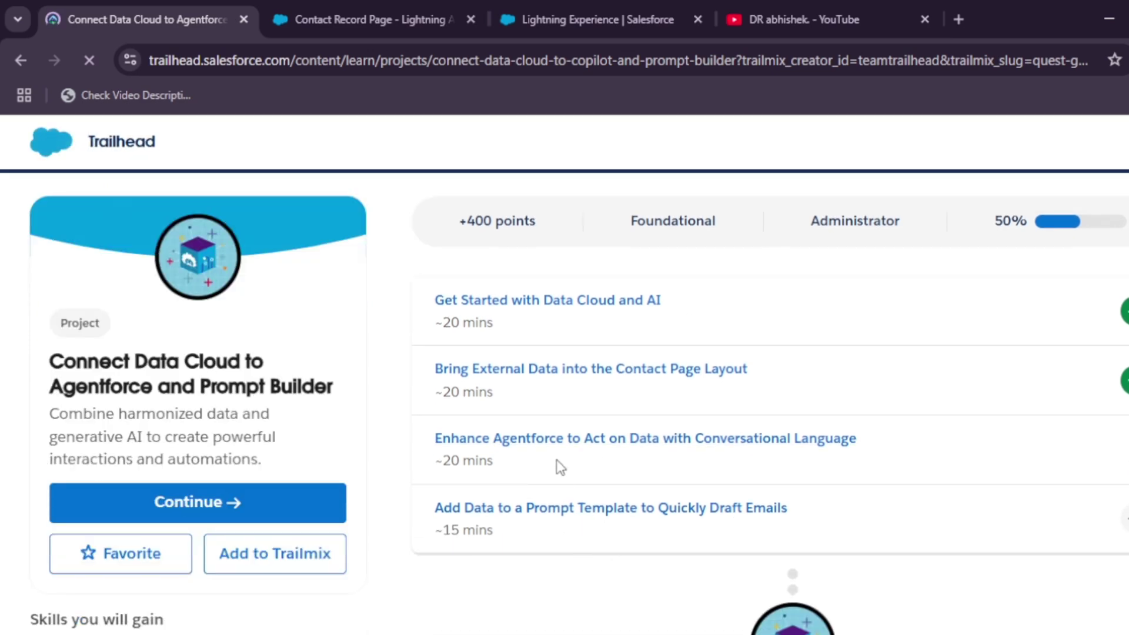
Step: Switch to the YouTube channel page and open its playlists
{"action": "left_click", "coordinate": [847, 7]}
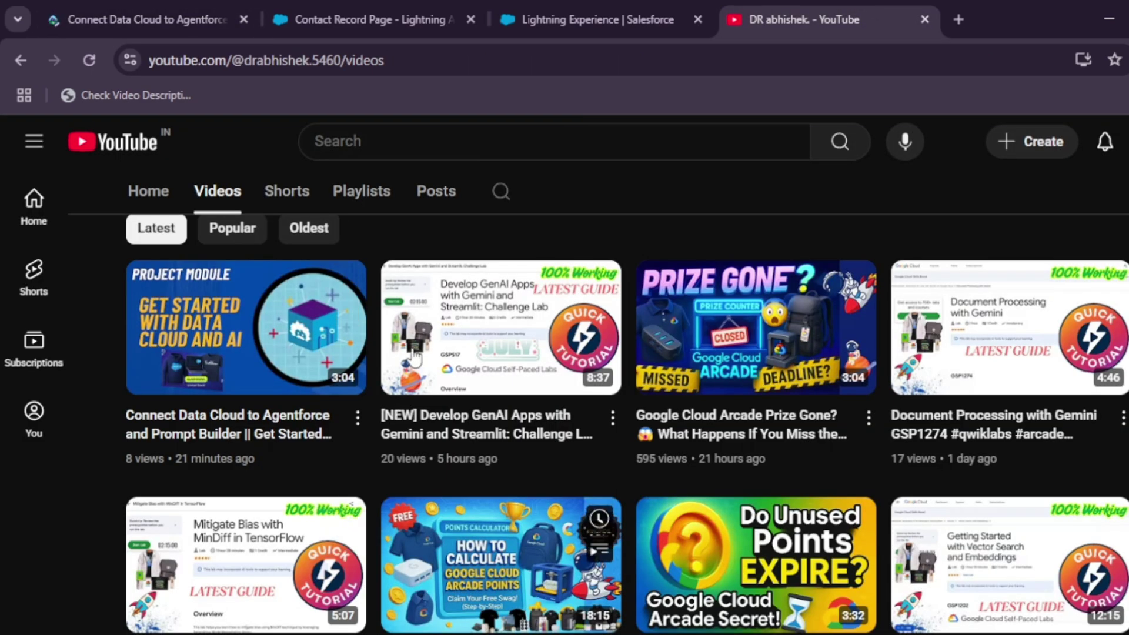
{"action": "left_click", "coordinate": [362, 193]}
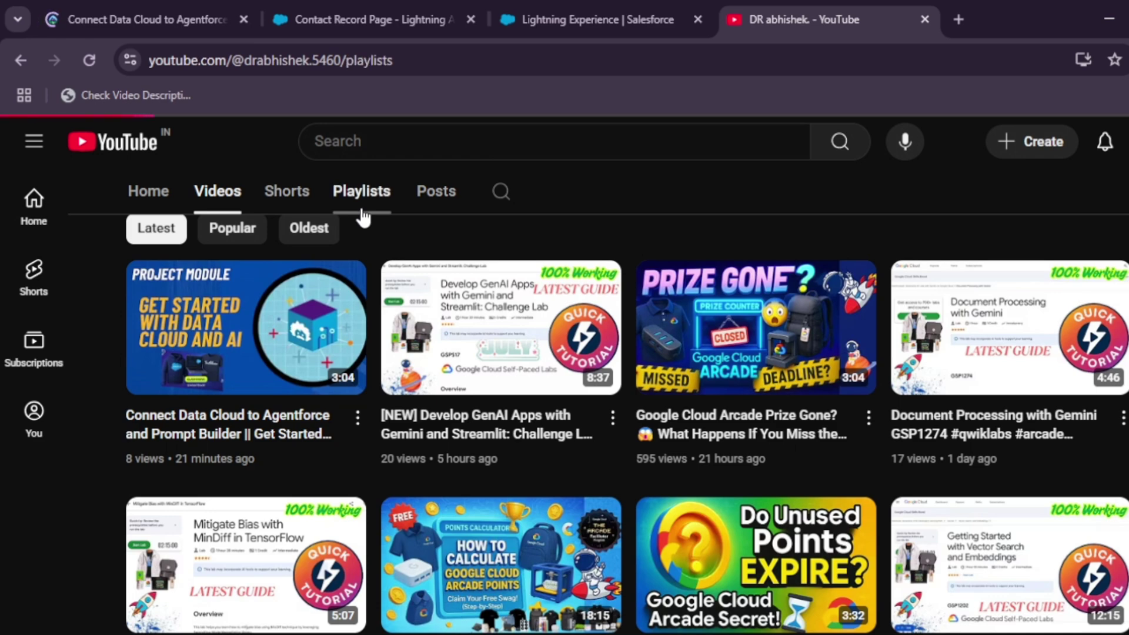